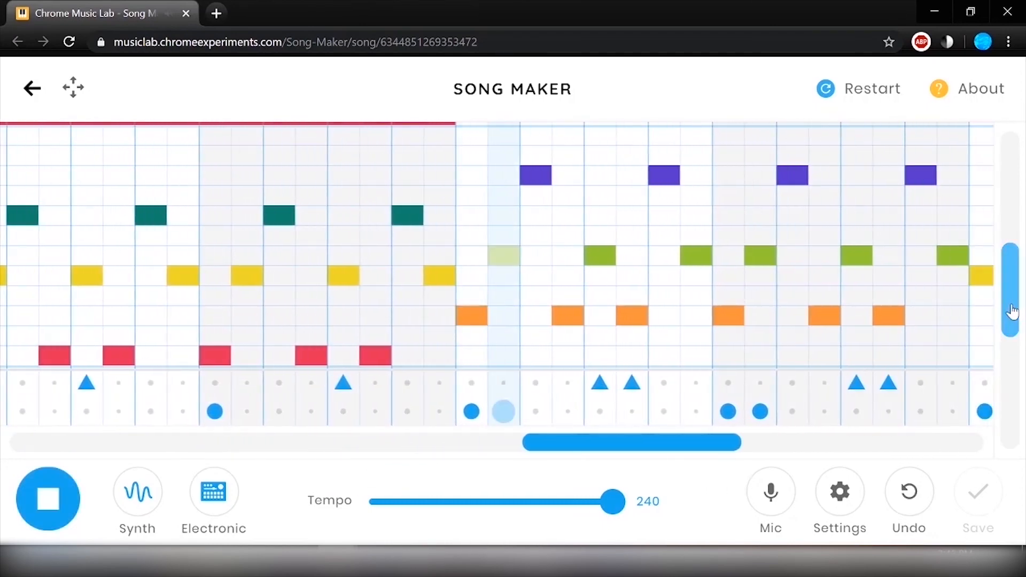
mouse_move(1010, 307)
mouse_down()
mouse_move(1021, 182)
mouse_move(1017, 292)
mouse_up()
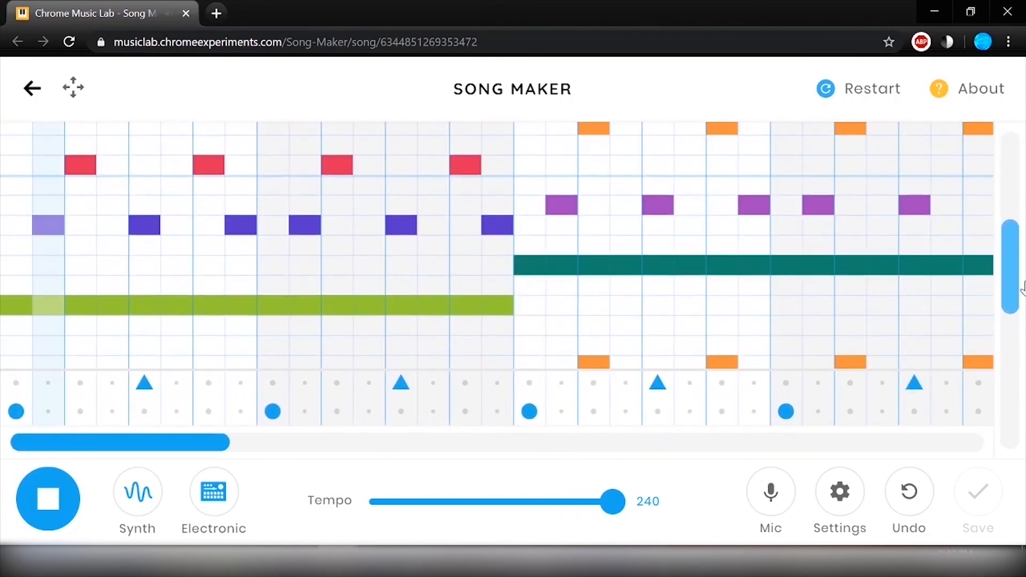
drag(1016, 291, 1020, 378)
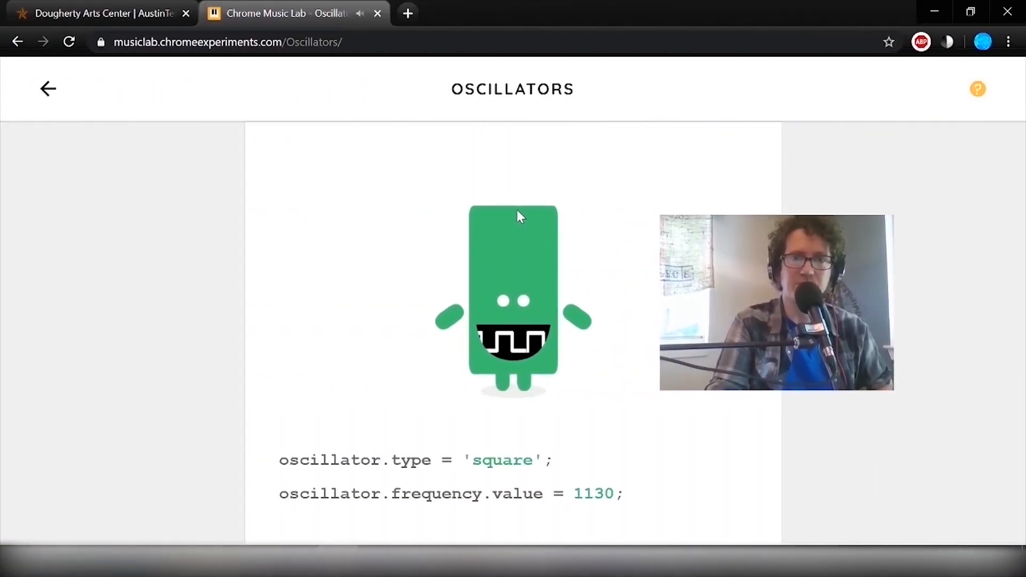
drag(520, 213, 532, 137)
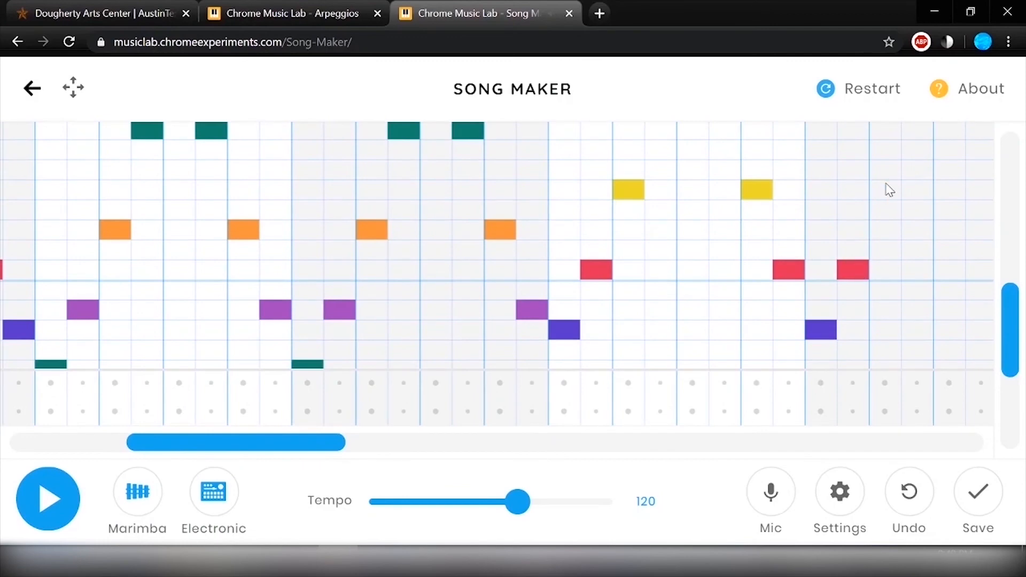
scroll(889, 190, up, 3)
scroll(618, 332, right, 5)
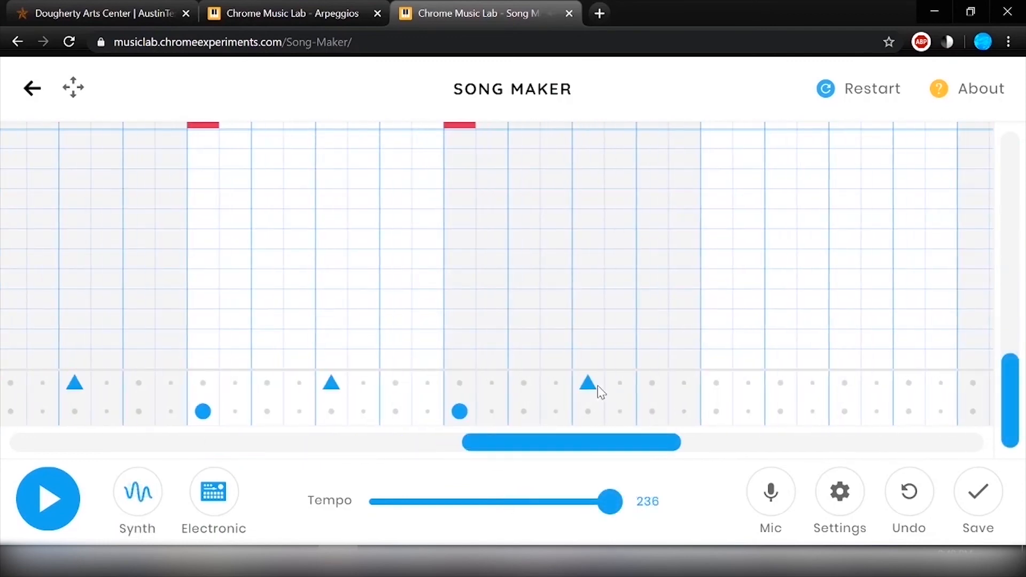
scroll(597, 386, right, 10)
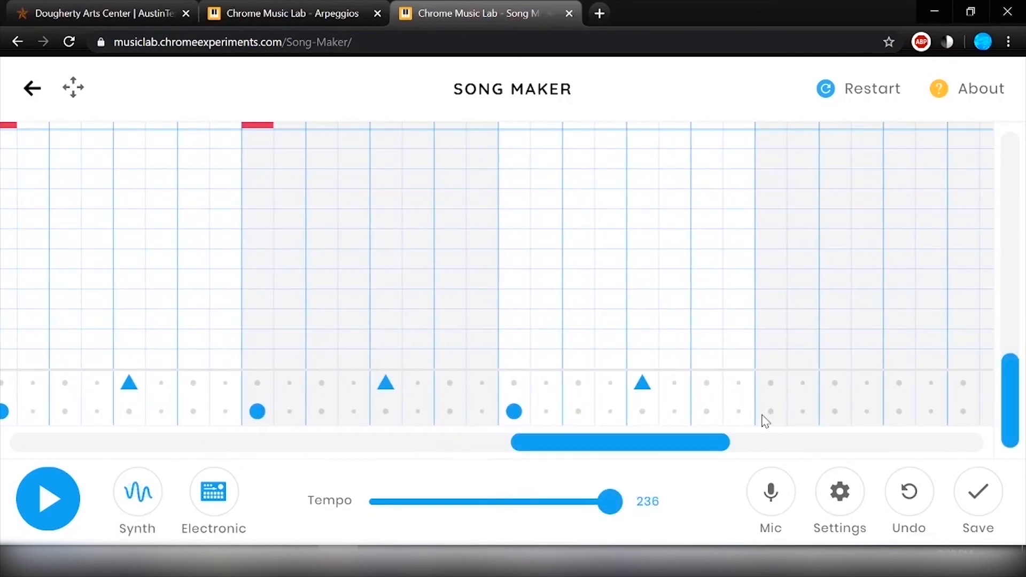
scroll(607, 383, right, 2)
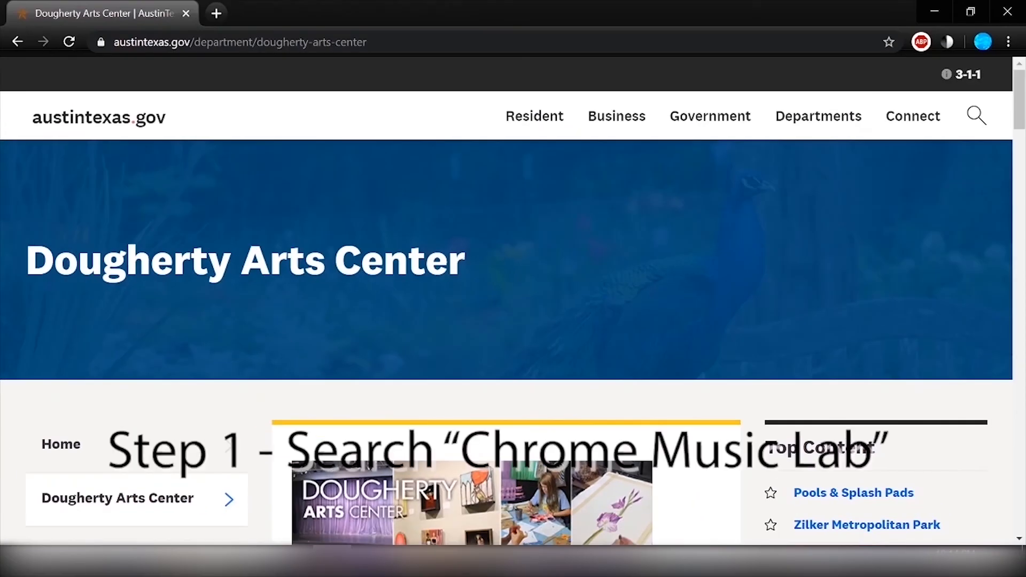
Step: Search for "chrome music lab" in a new browser tab and open the Chrome Music Lab site
click(216, 13)
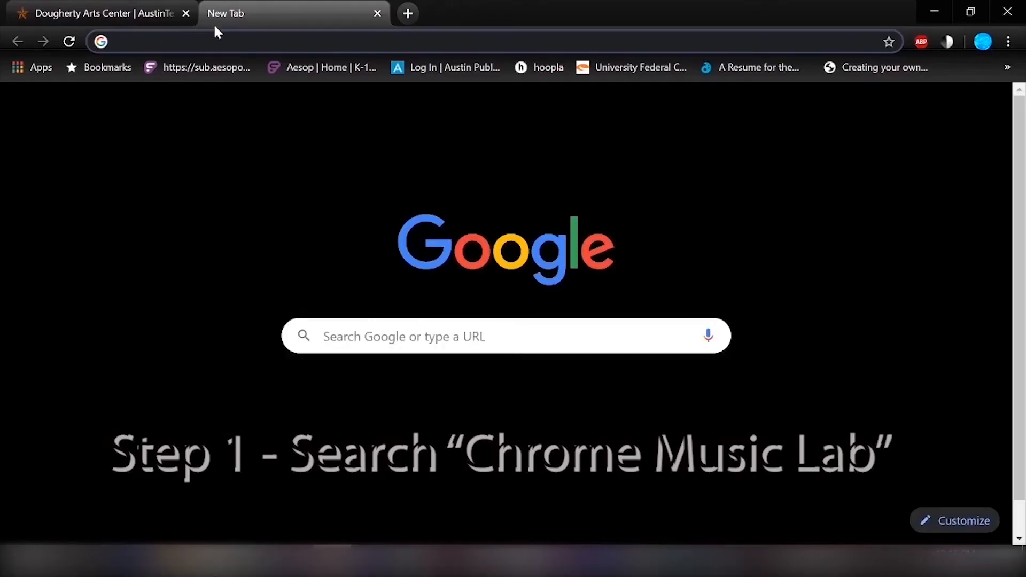
text(chrome)
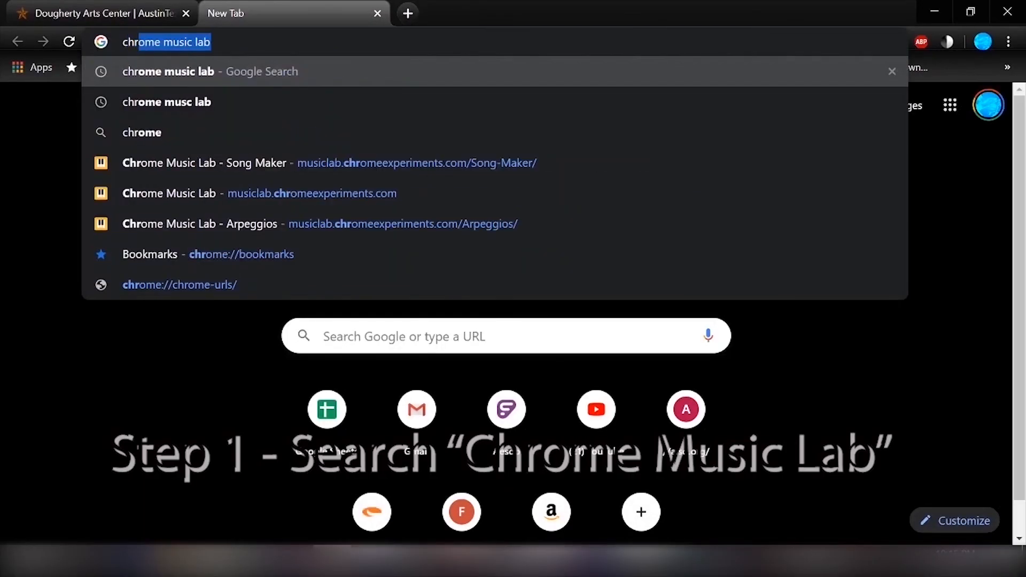
text( music la)
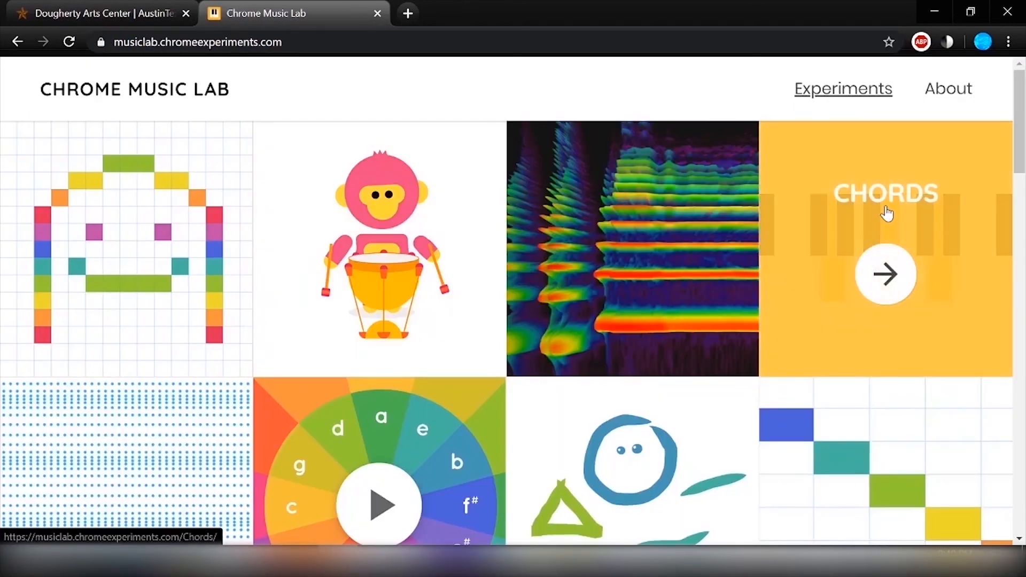
Step: Try the Chords experiment by playing a major chord and switching to Minor, and return to the experiments overview
click(886, 214)
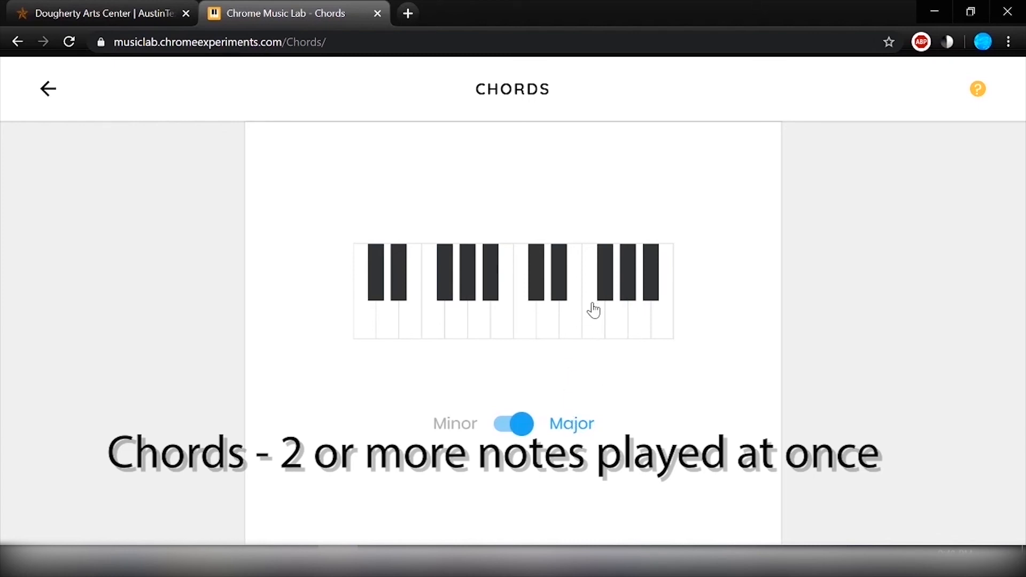
click(593, 310)
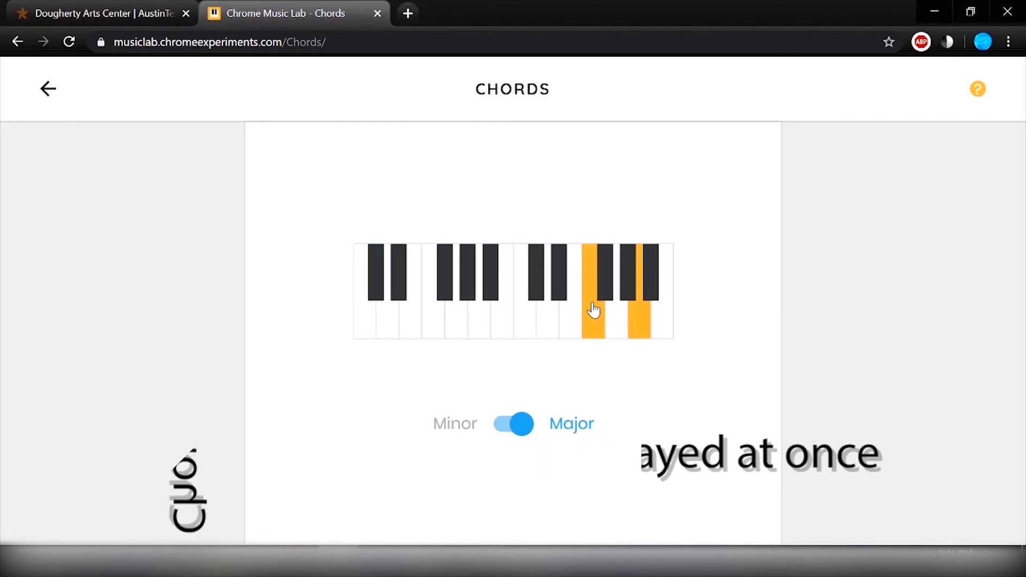
click(500, 430)
key(alt+Left)
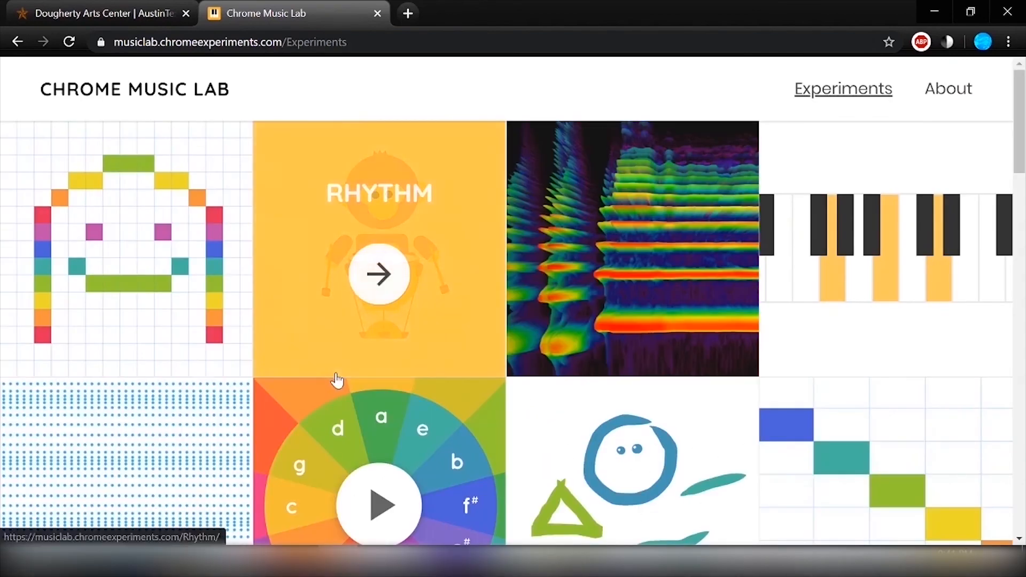
Step: Open the Arpeggios experiment and select the chords F, g, a, A#, C, d, e and C in that order on the wheel
click(376, 434)
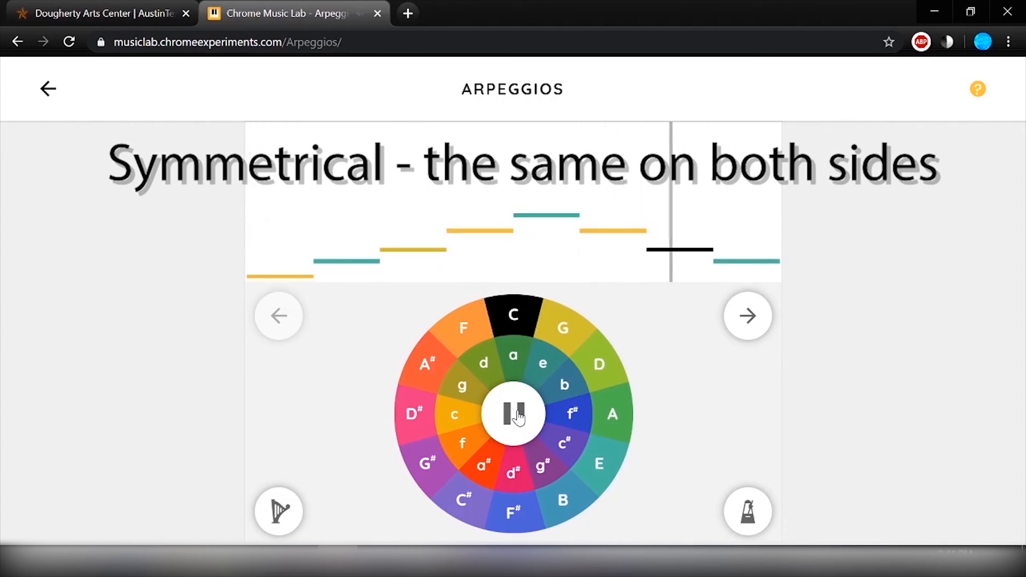
click(468, 336)
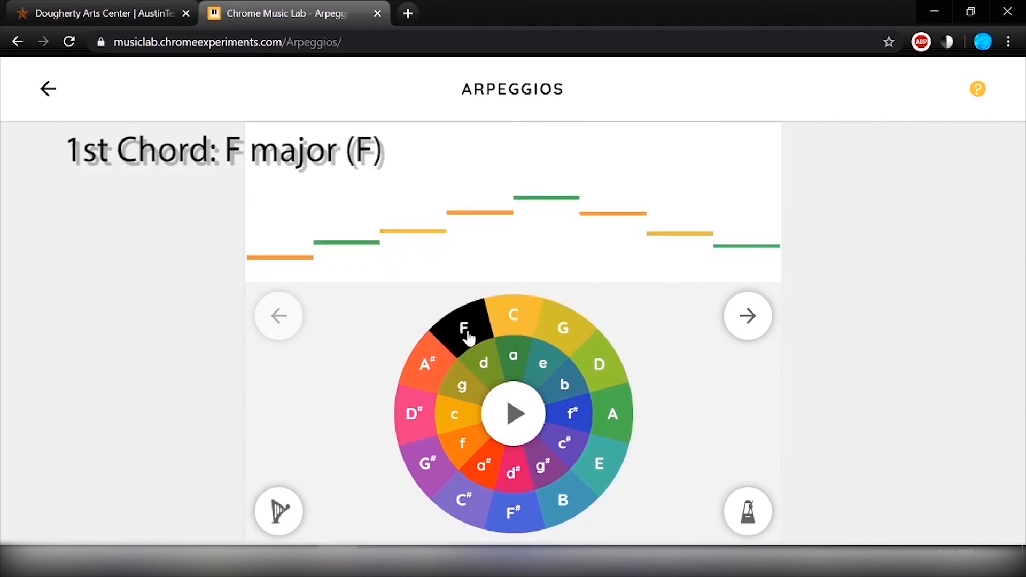
click(463, 388)
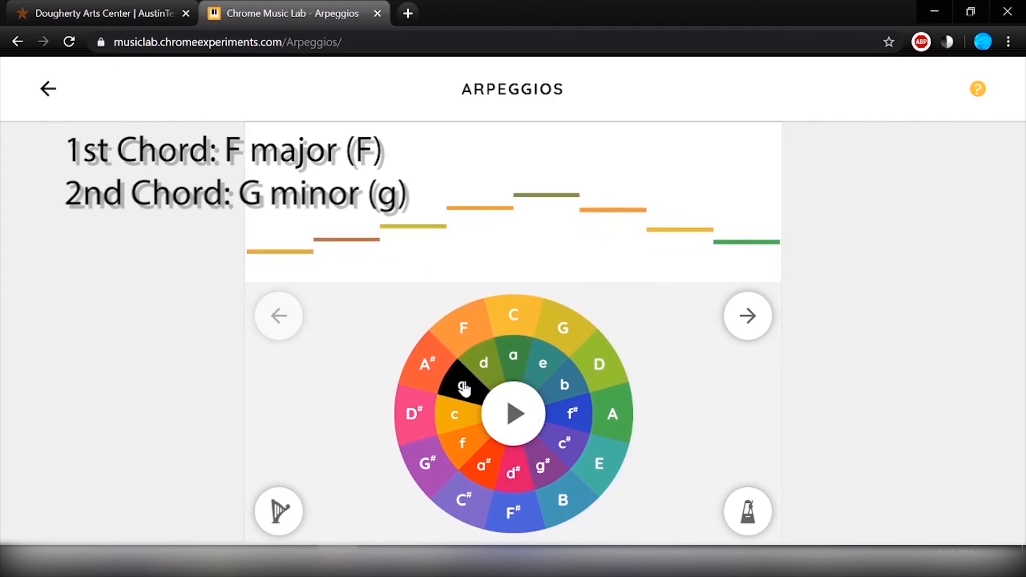
click(516, 357)
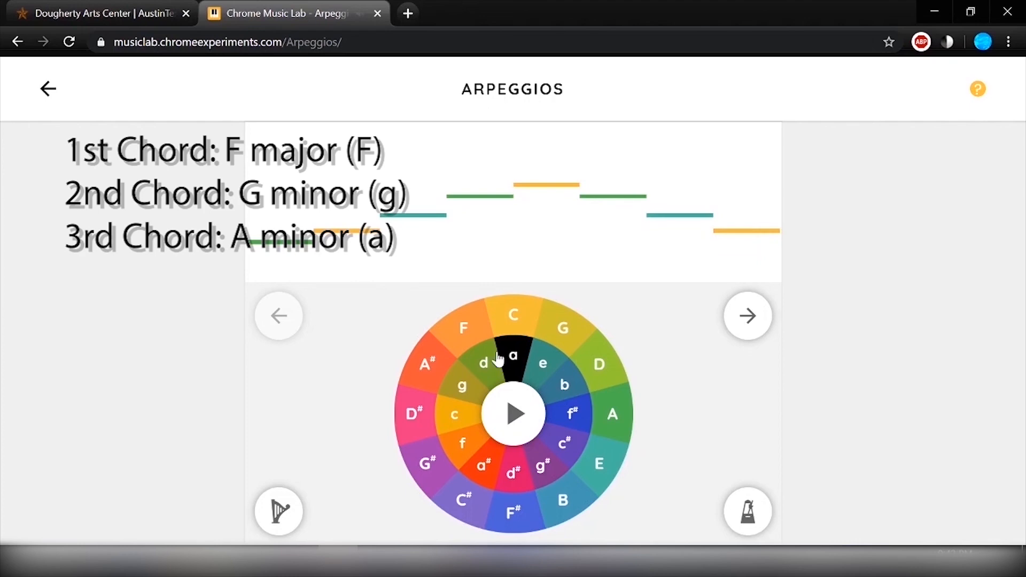
click(434, 364)
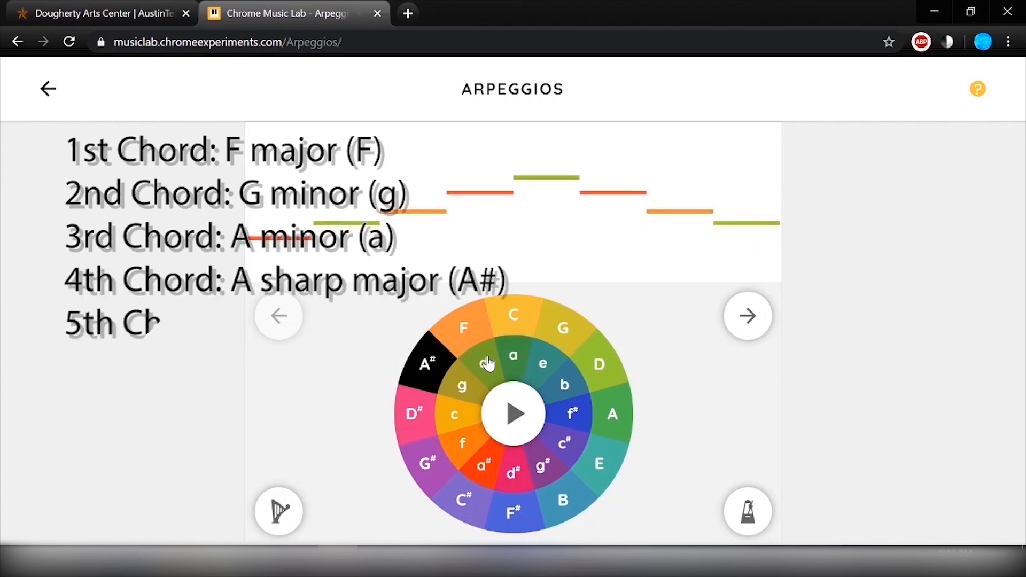
click(514, 320)
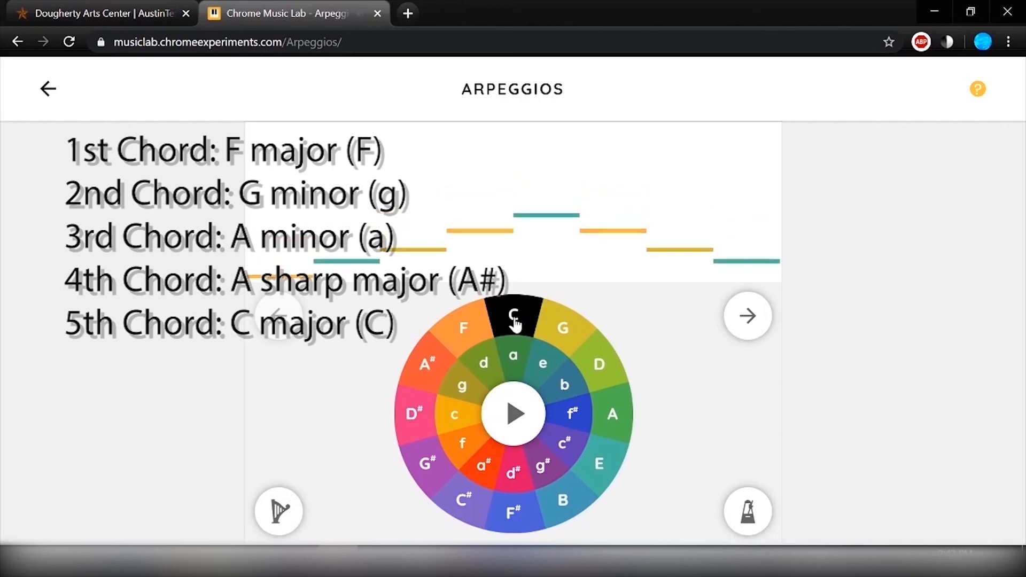
click(481, 367)
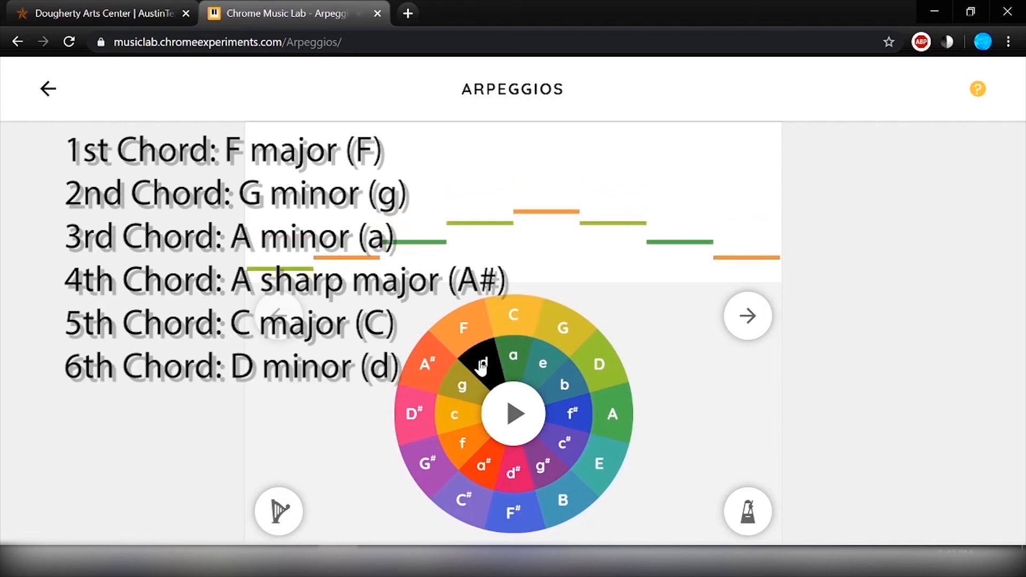
click(541, 368)
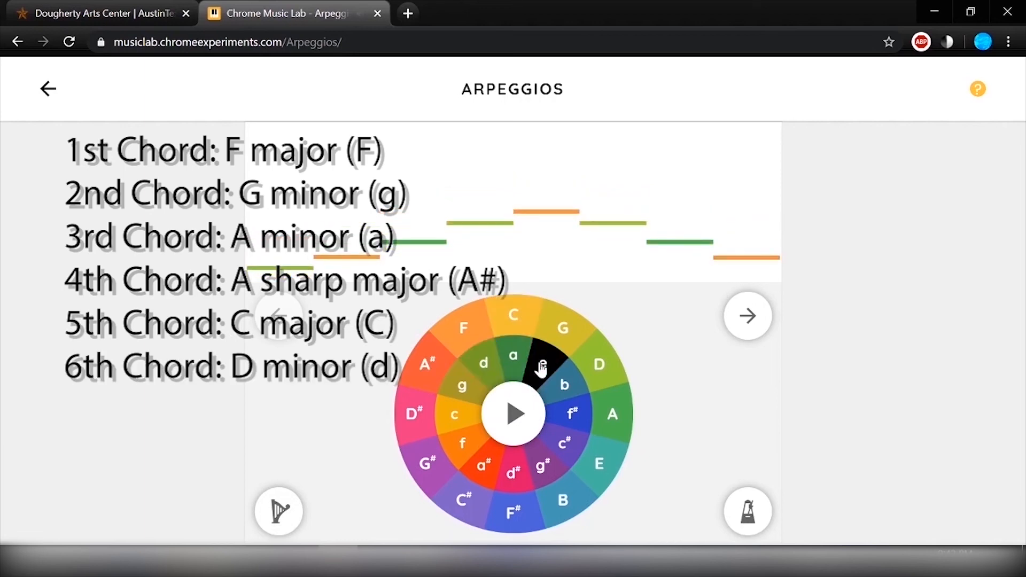
click(515, 315)
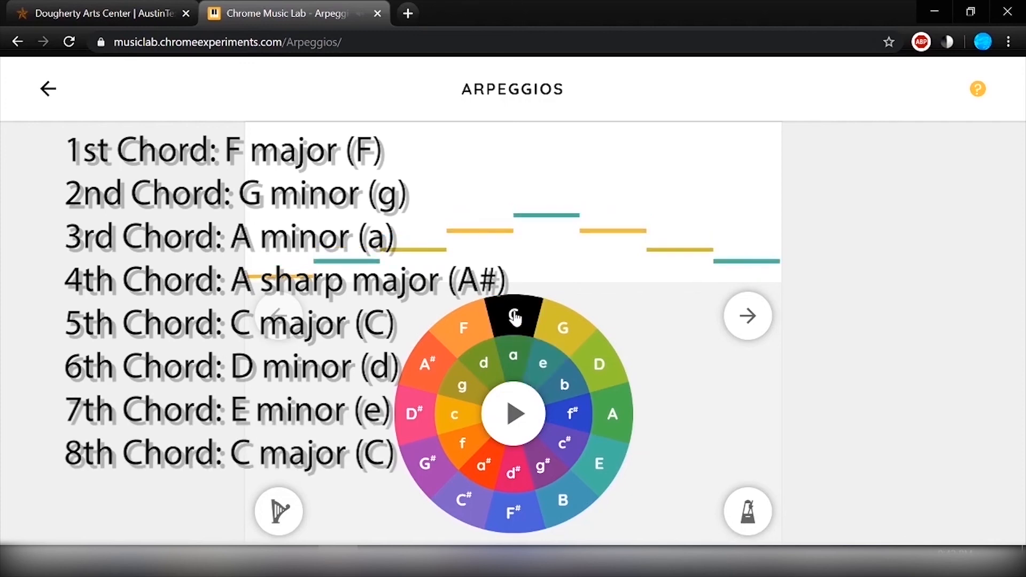
Step: Play the arpeggio while switching through the chords F, g, a, A#, C, d, e and C, and stop the playback
click(512, 414)
click(451, 339)
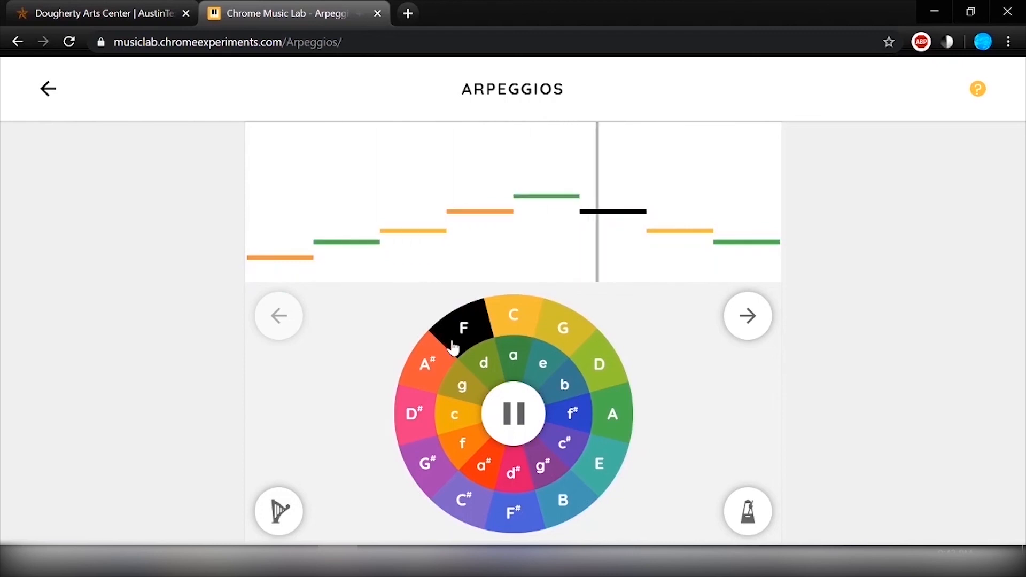
click(460, 384)
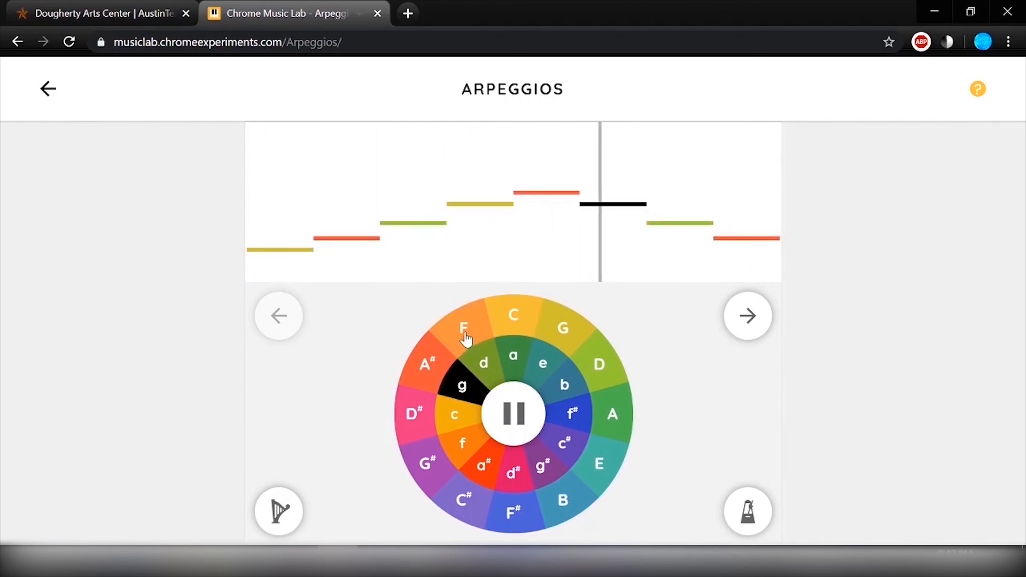
click(512, 357)
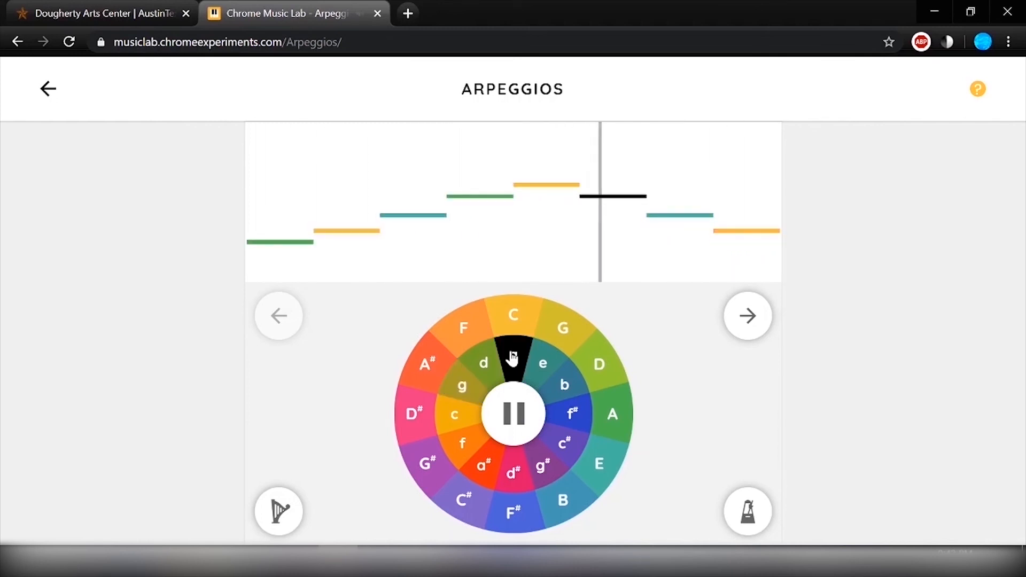
click(428, 367)
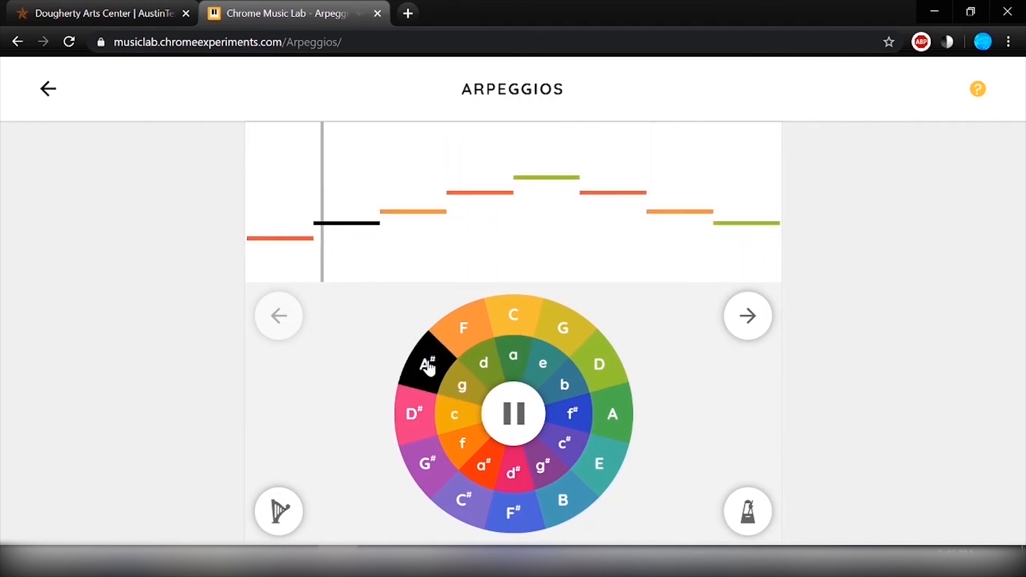
click(519, 319)
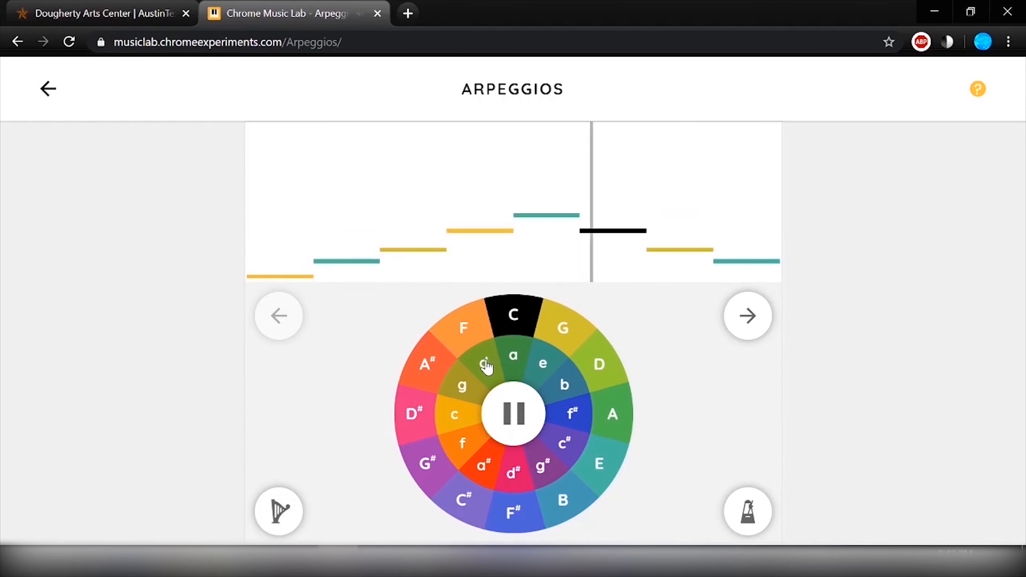
click(486, 365)
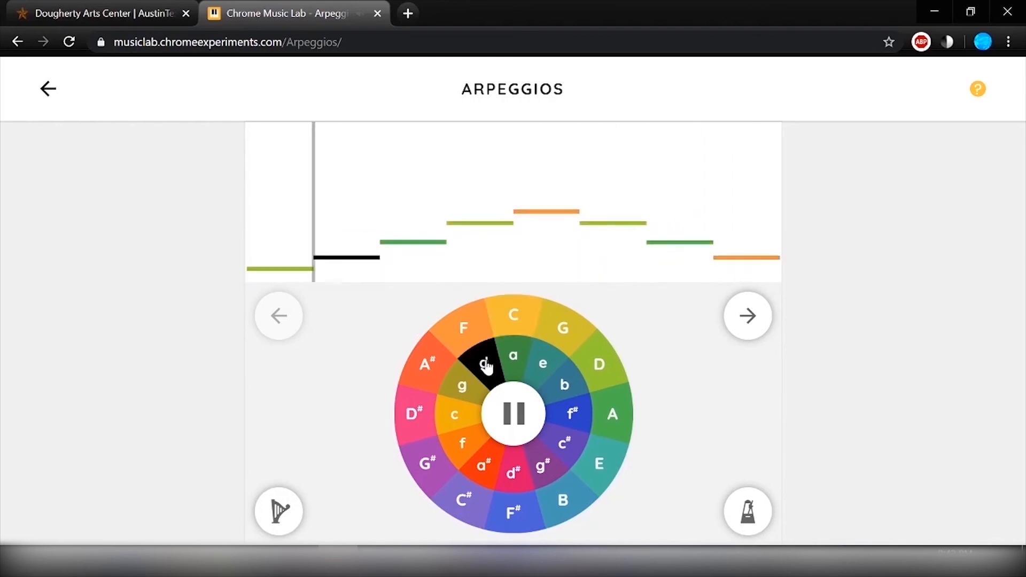
click(540, 367)
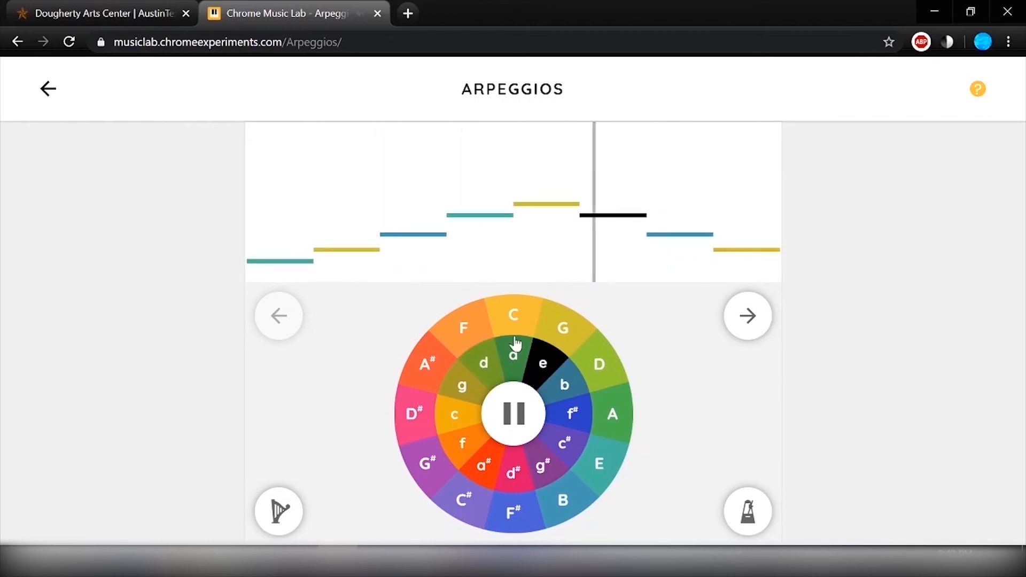
click(514, 320)
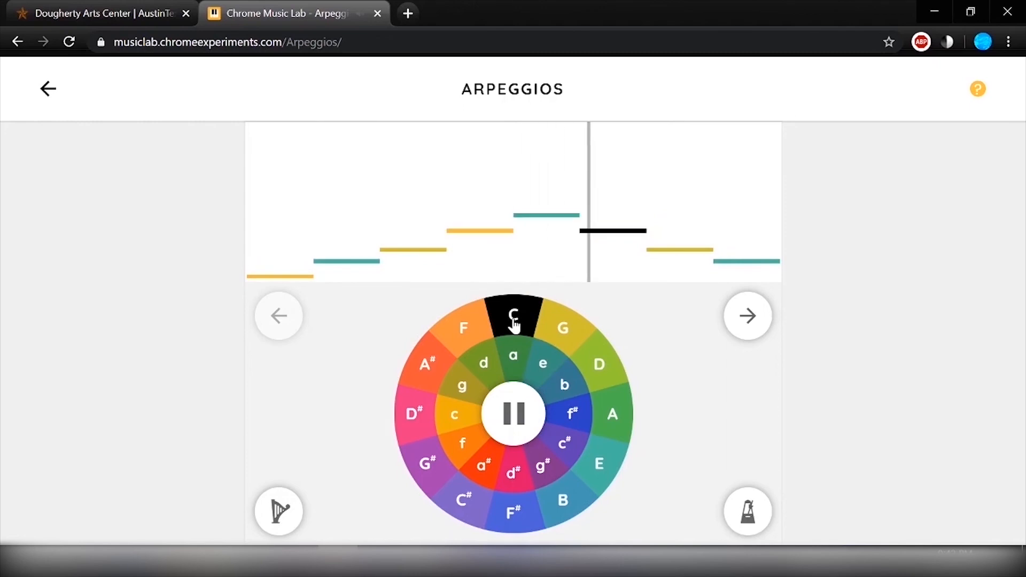
click(514, 413)
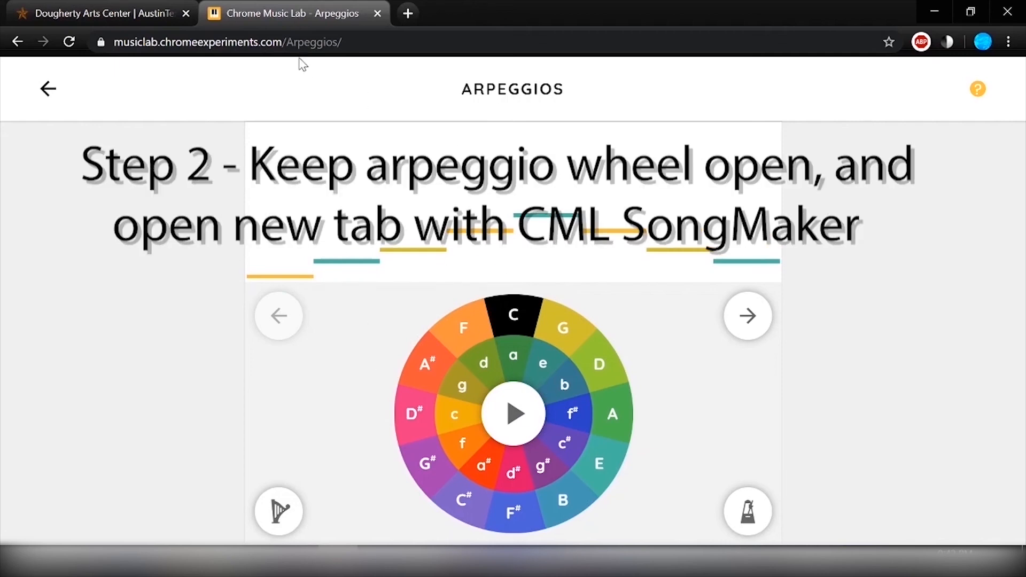
Step: Open Chrome Music Lab's Song Maker in a new browser tab, keeping the arpeggio wheel open
click(407, 12)
text(ch)
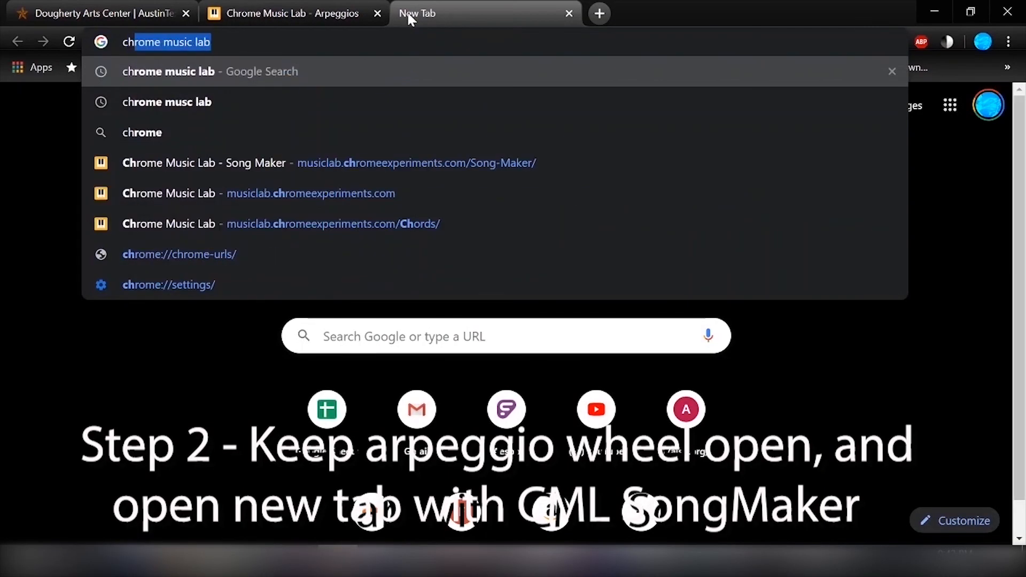
click(178, 72)
click(211, 224)
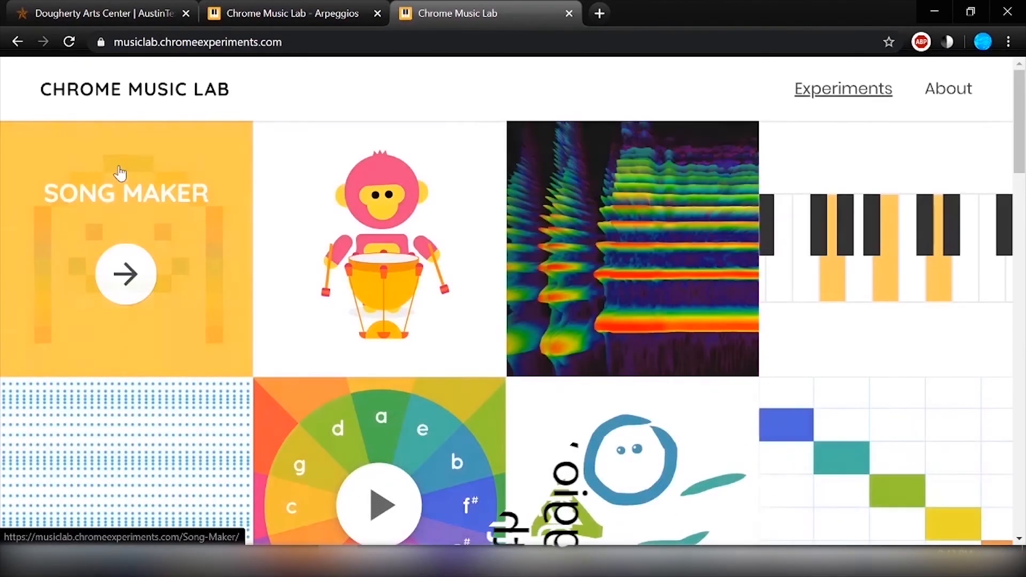
click(134, 236)
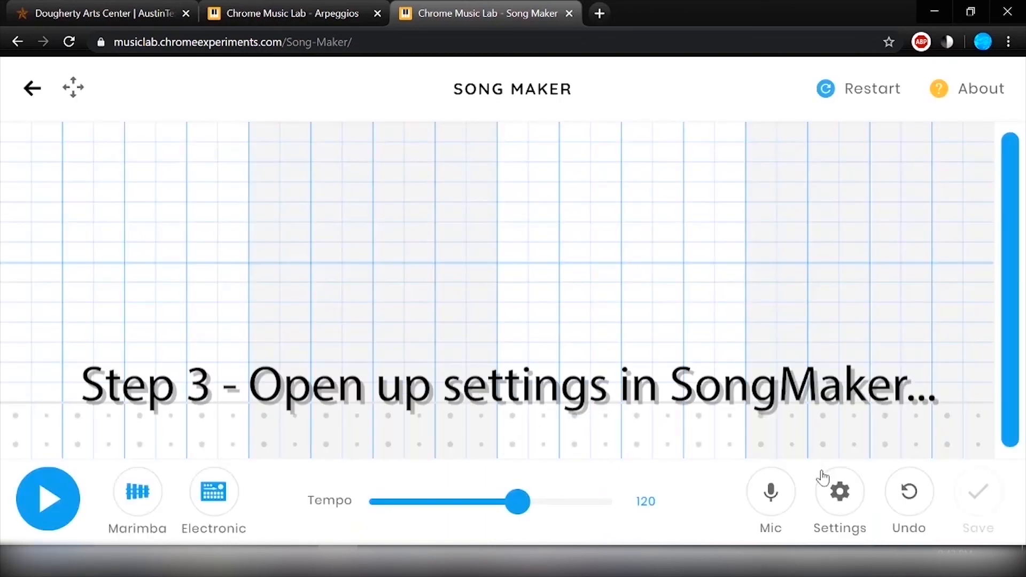
Step: Set the song's scale to Chromatic and its range to 3 octaves, and increase the length beyond 4 bars
click(839, 494)
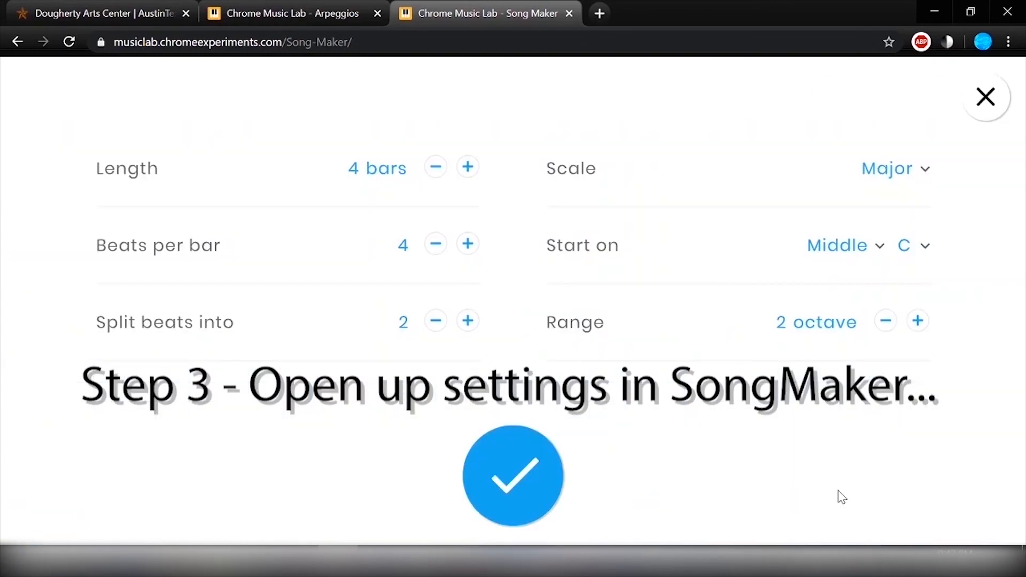
click(886, 168)
click(902, 255)
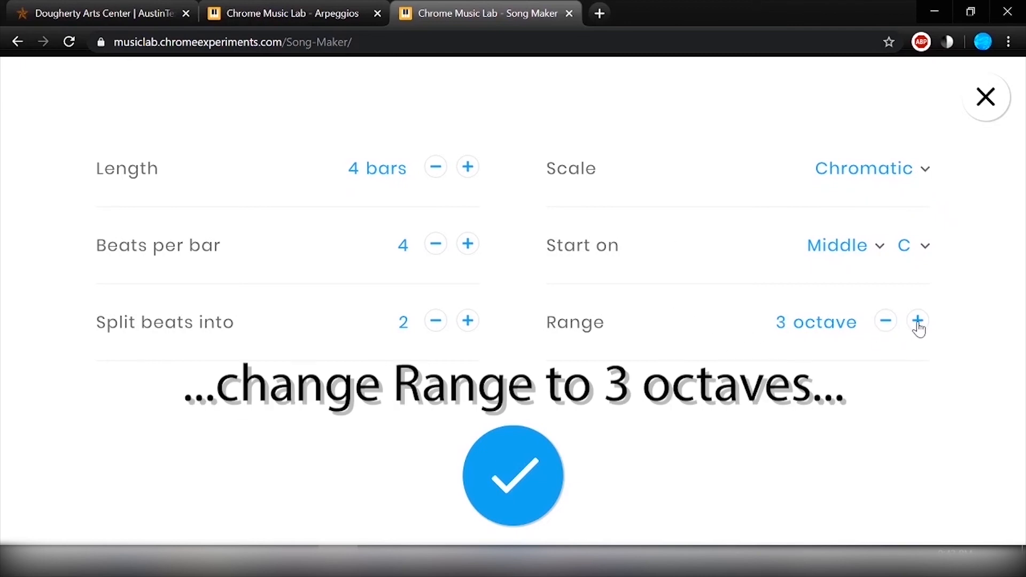
click(469, 172)
click(469, 172)
click(469, 172)
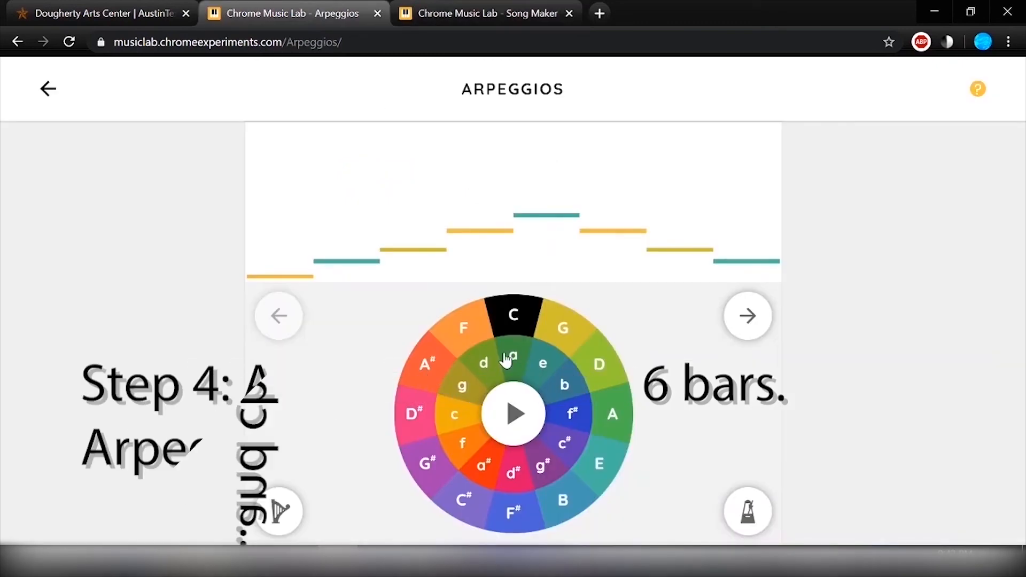
Step: Select the F major chord on the Arpeggios wheel and play its pattern as a reference, stopping playback after listening
click(463, 325)
click(517, 424)
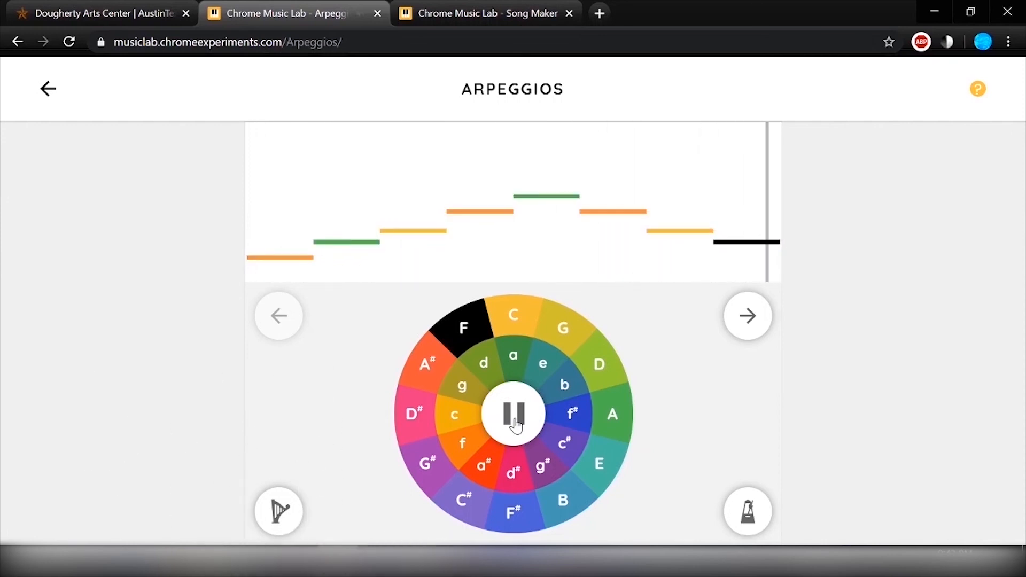
click(516, 425)
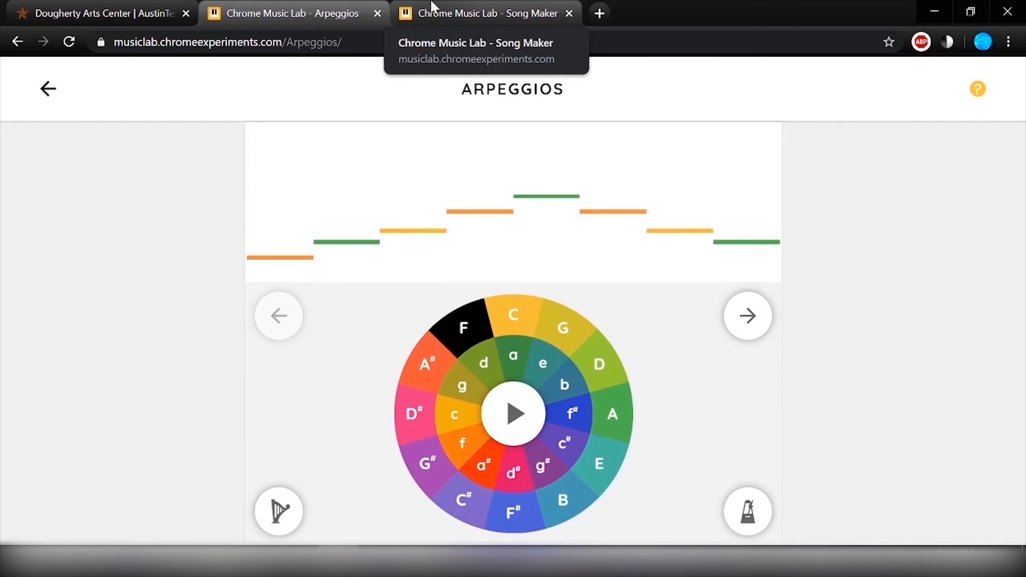
Step: Return to Song Maker and place a low F as the first note of bar 1, trying the pitches below it on the way
click(444, 10)
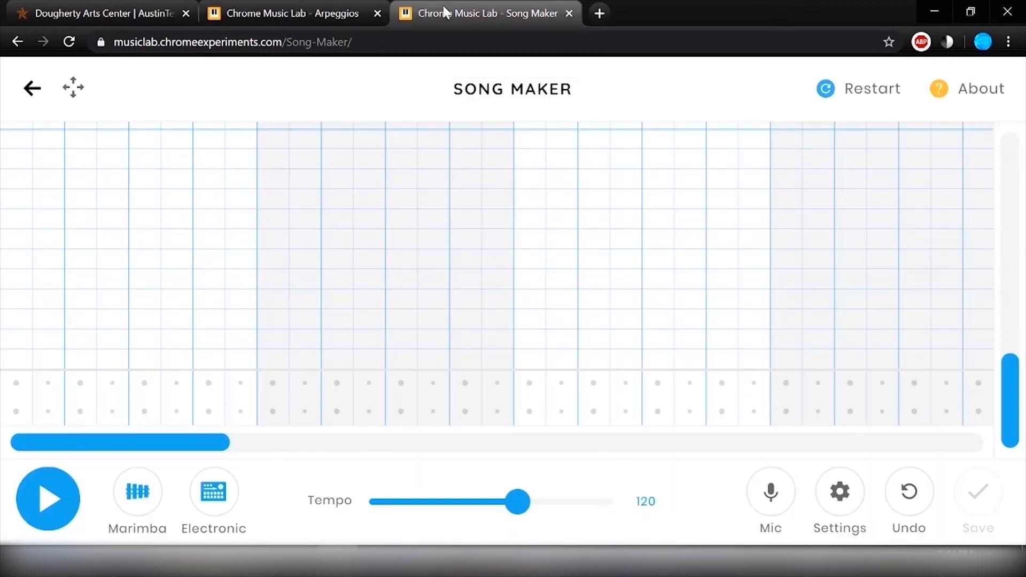
click(16, 320)
click(14, 302)
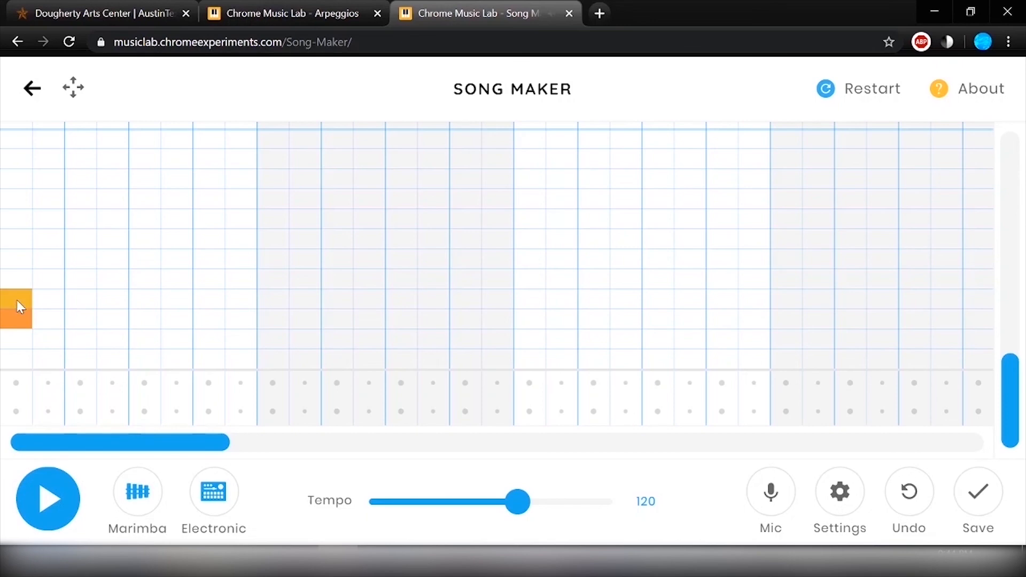
click(20, 321)
click(21, 299)
click(22, 278)
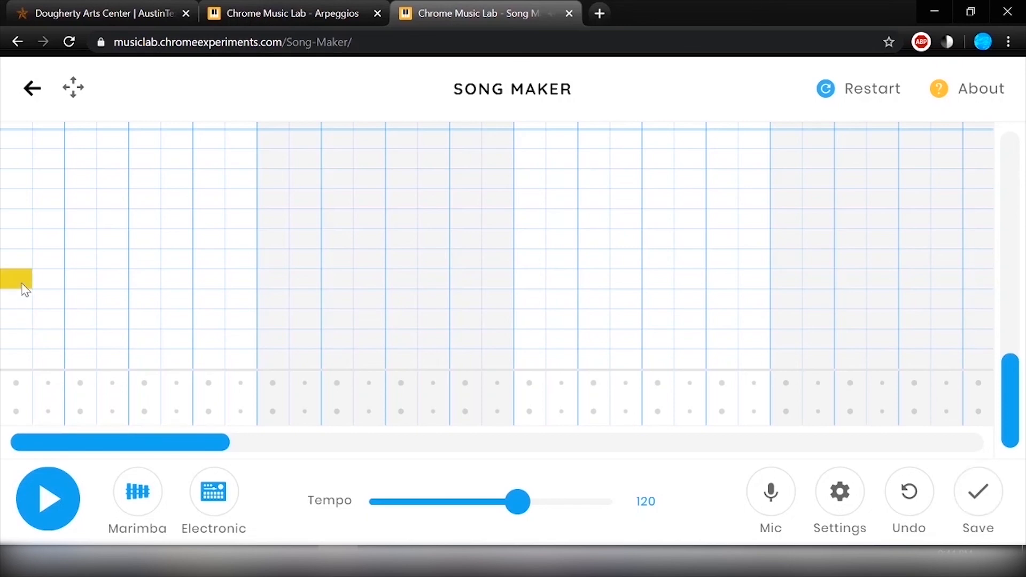
click(21, 273)
click(22, 260)
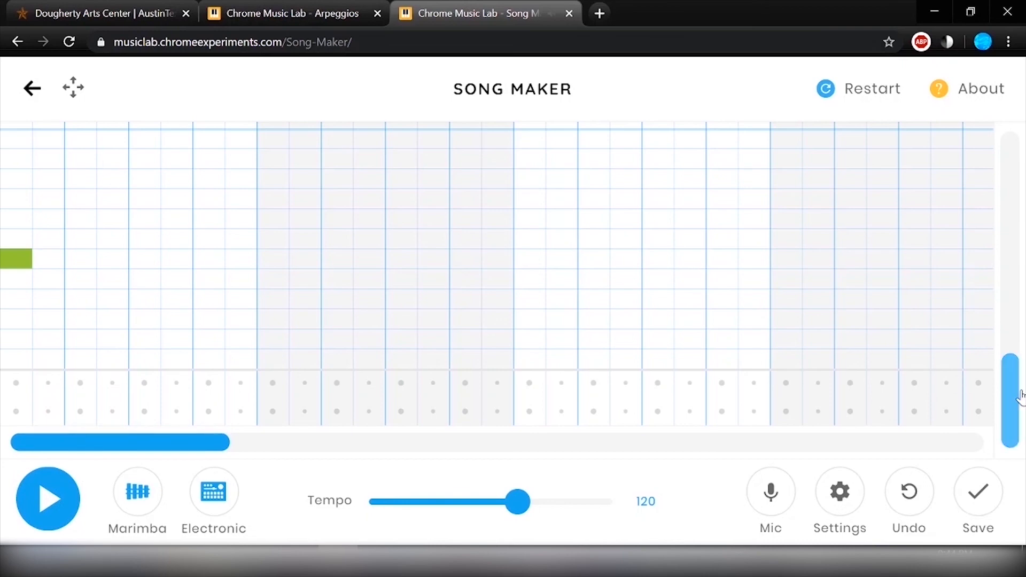
Step: Go back to the Arpeggios experiment and replay the F major pattern to check its note order
drag(1014, 389, 1014, 368)
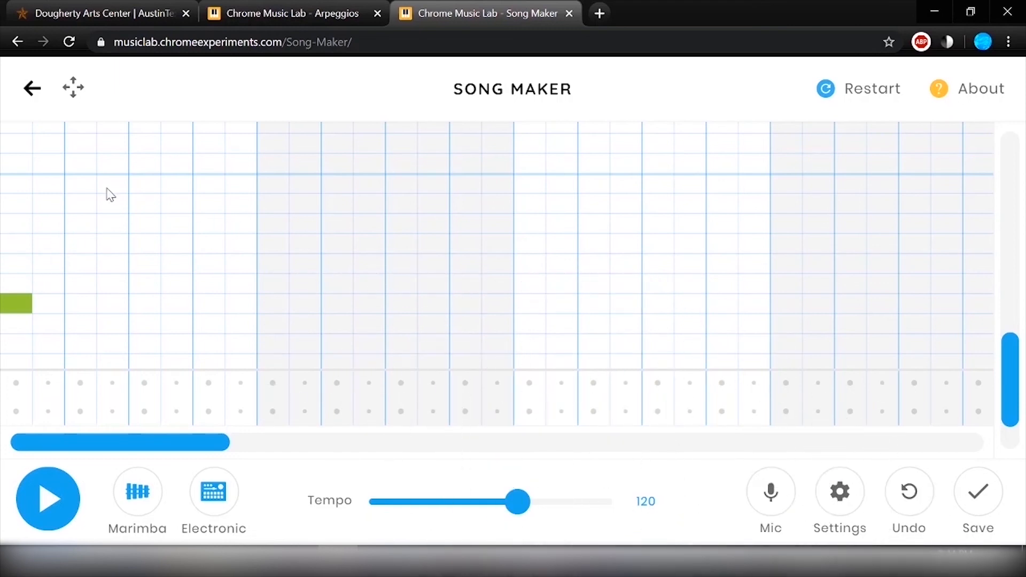
click(275, 14)
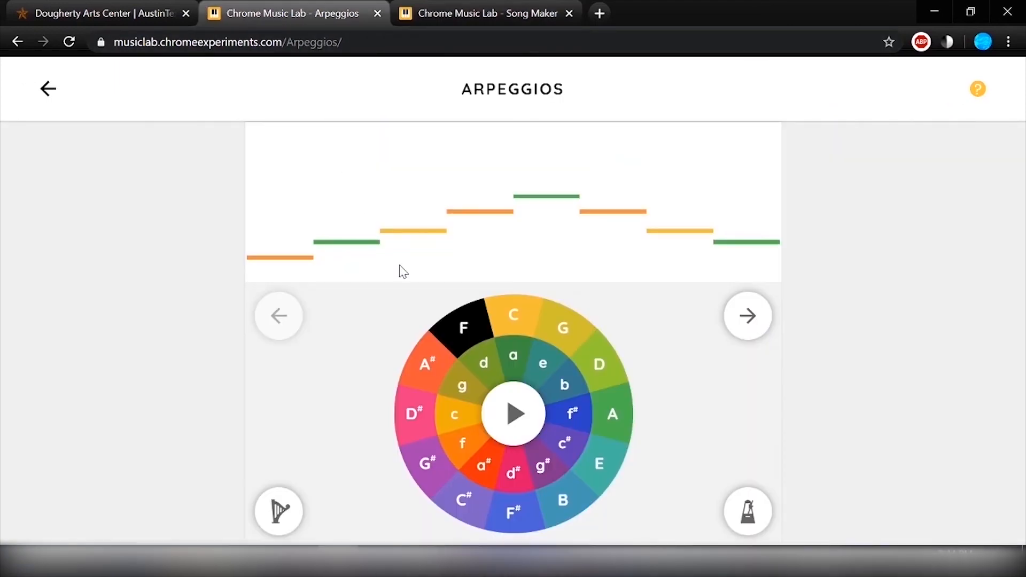
click(513, 416)
click(513, 416)
Step: Continue bar 1 in Song Maker with the rising notes A, C and the higher F on successive half-beats
click(458, 14)
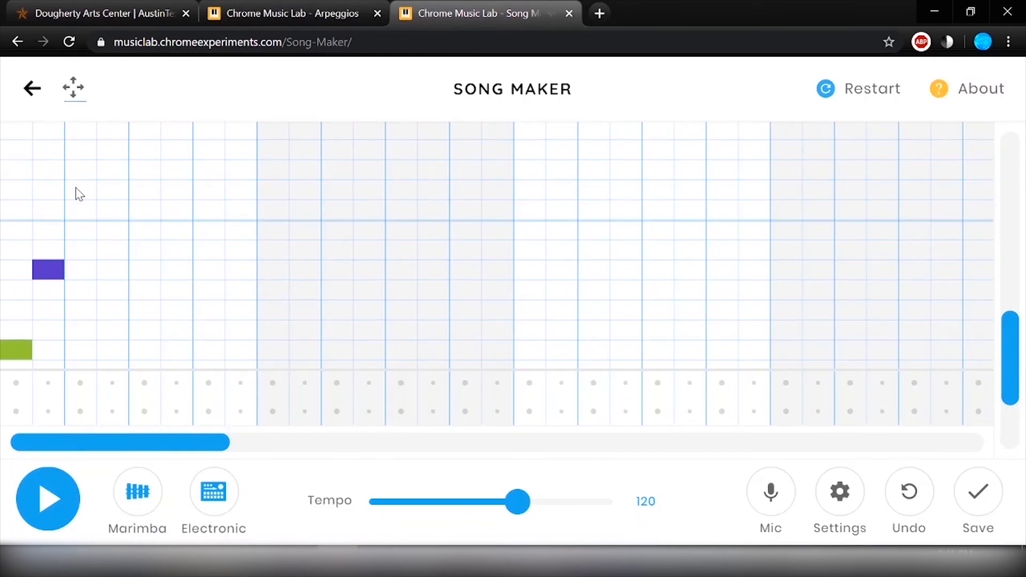
click(84, 212)
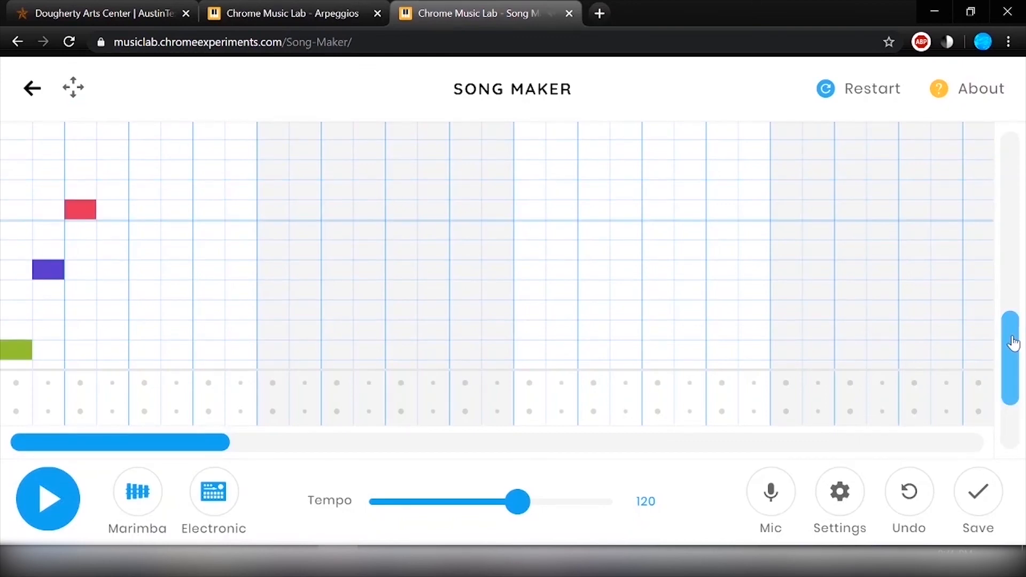
drag(1012, 344, 1016, 319)
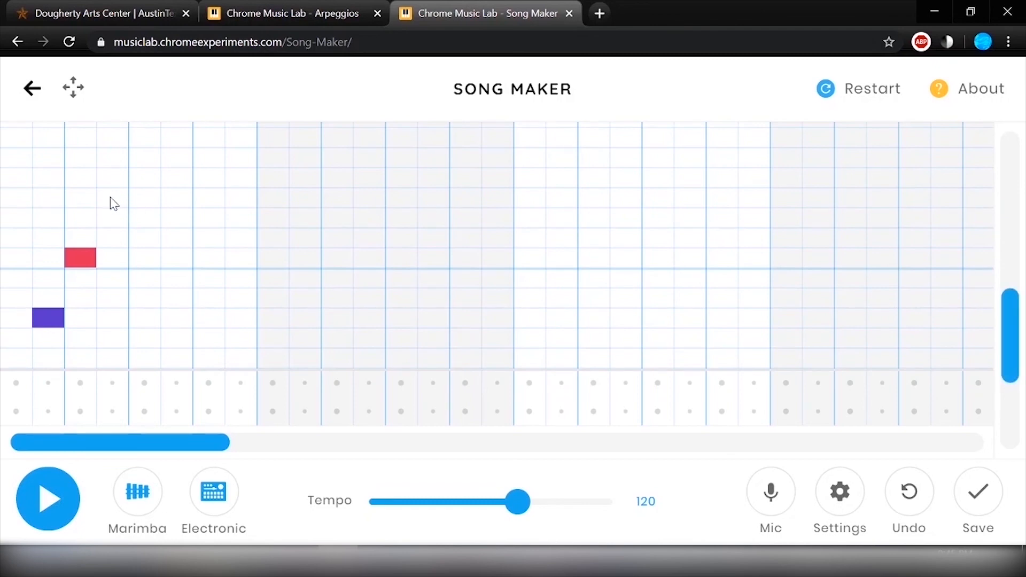
click(112, 181)
click(116, 163)
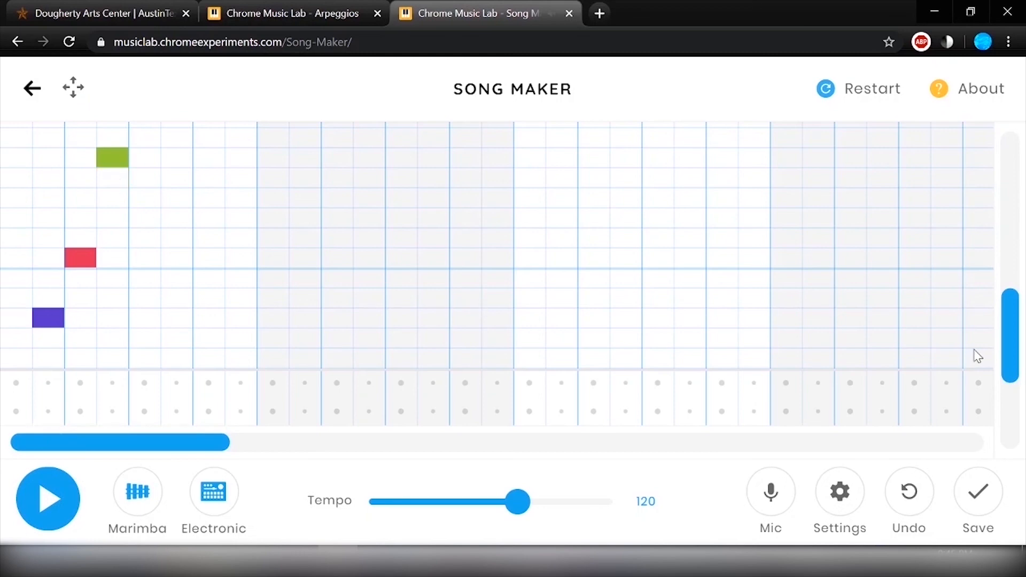
Step: Complete bar 1 with a high A as the peak, followed by the descending notes F, C and A
drag(1013, 342, 1013, 309)
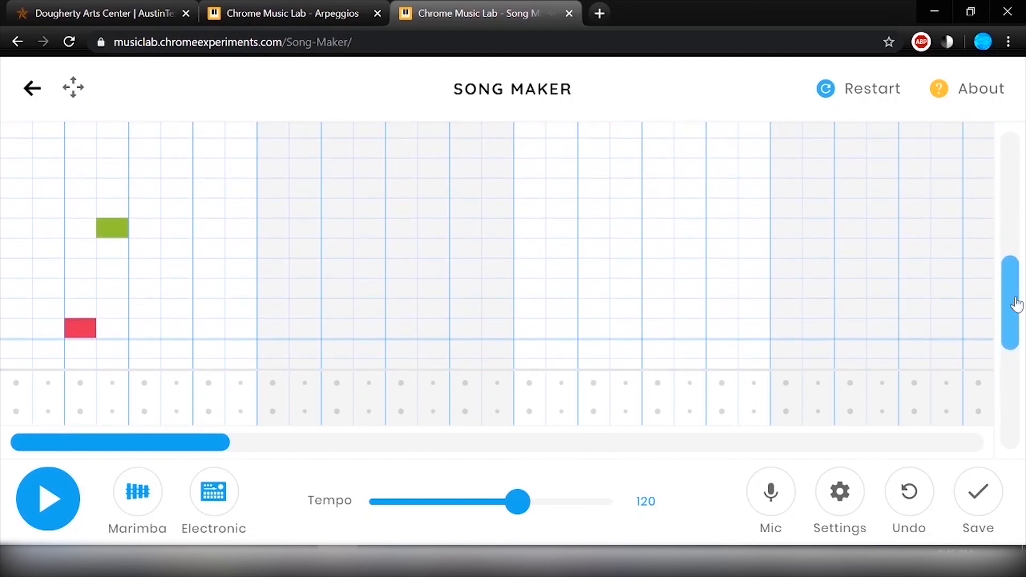
click(135, 206)
click(135, 206)
click(142, 190)
click(144, 176)
click(144, 176)
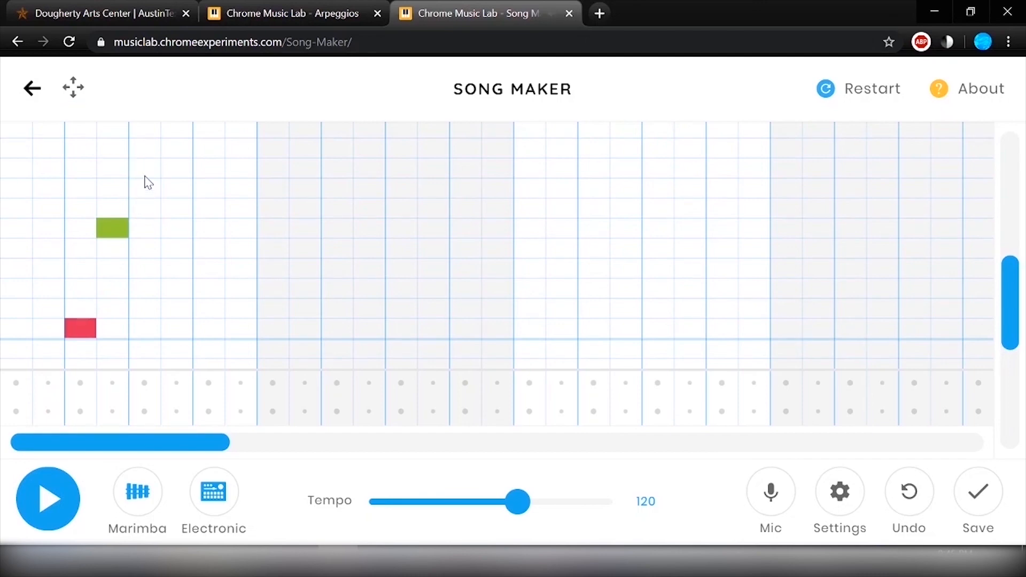
click(147, 157)
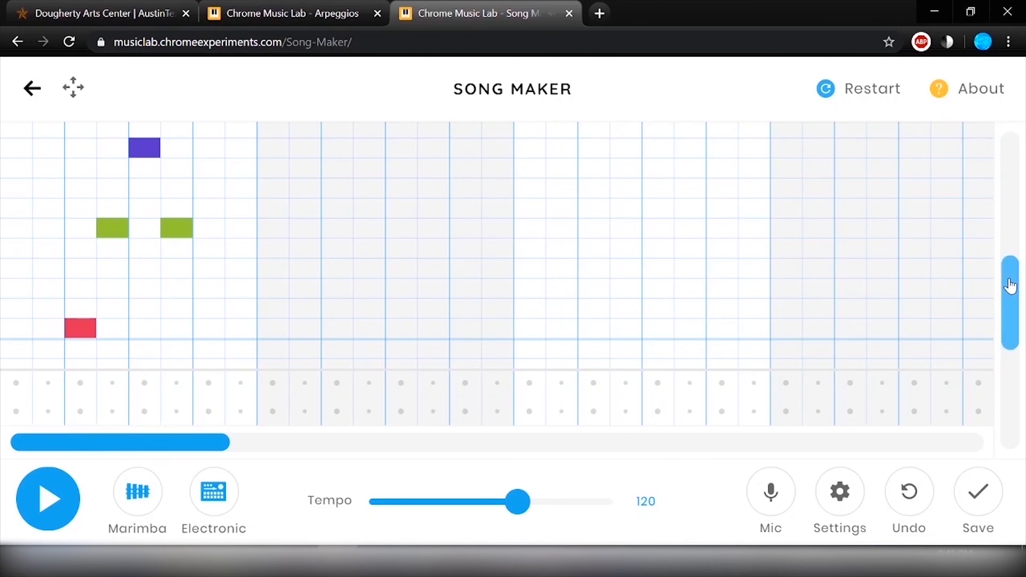
drag(1010, 286, 486, 339)
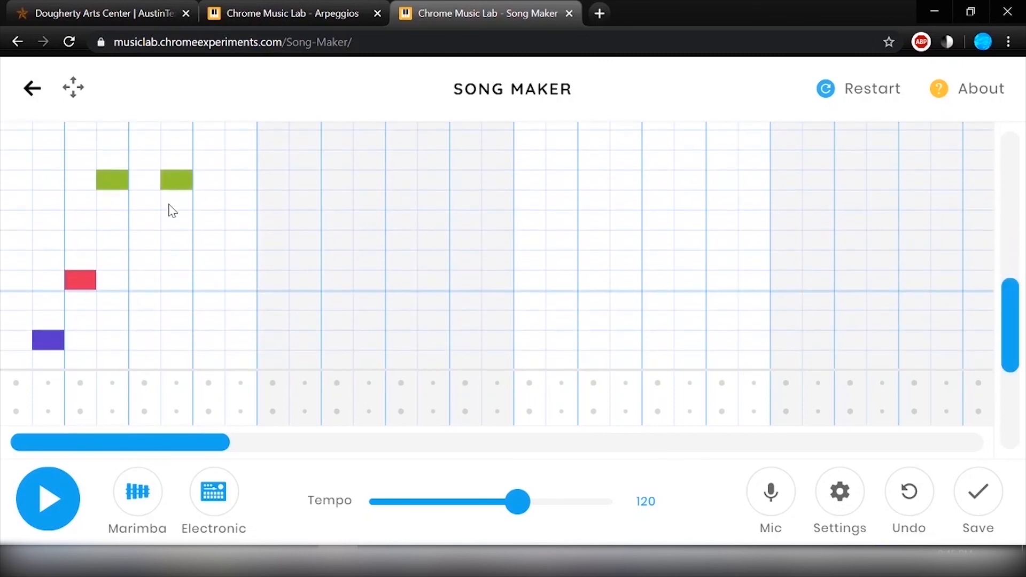
click(209, 280)
click(240, 342)
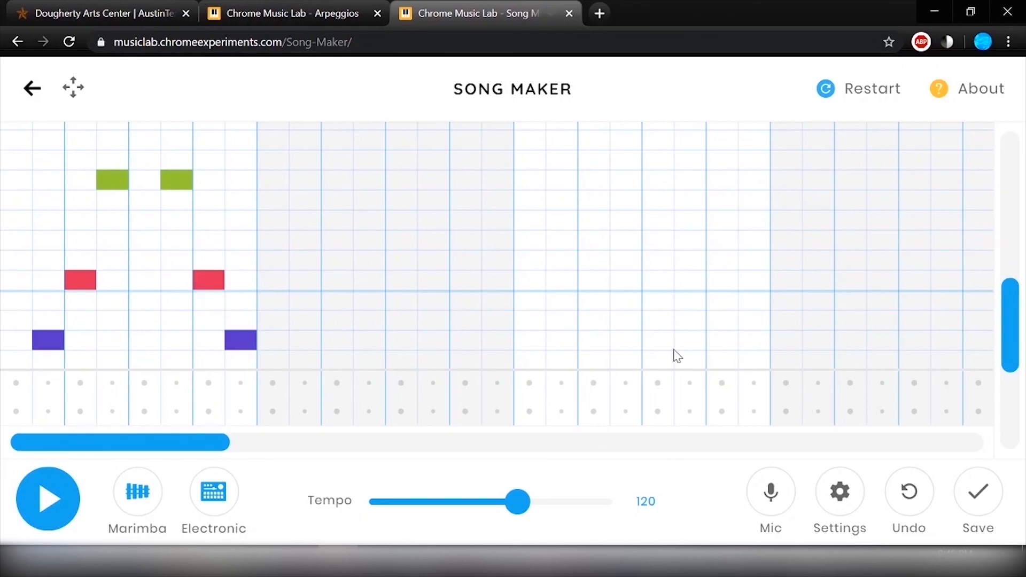
Step: Play back the finished F arpeggio in bar 1 and stop the playback
scroll(264, 294, down, 2)
click(52, 495)
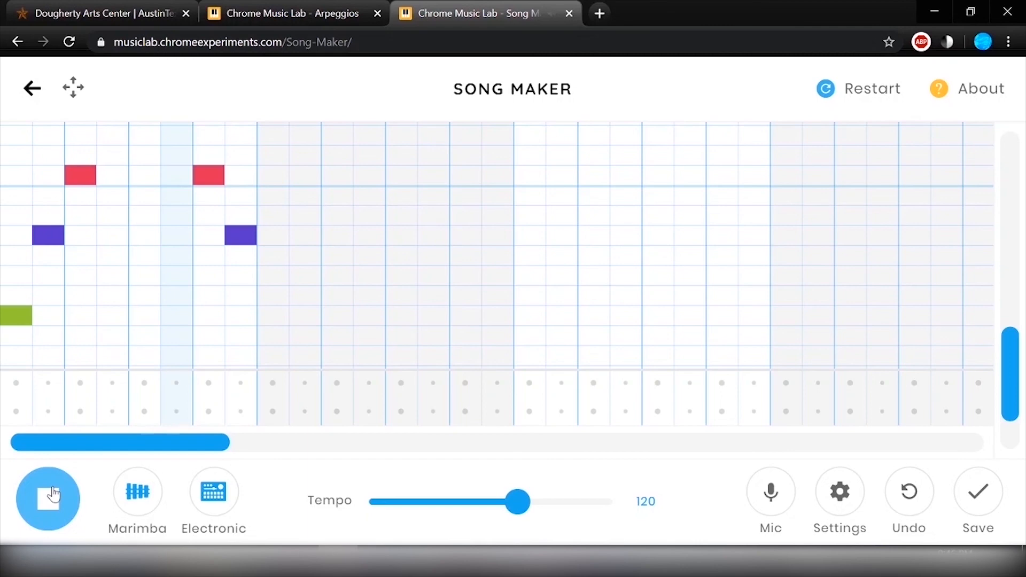
click(52, 494)
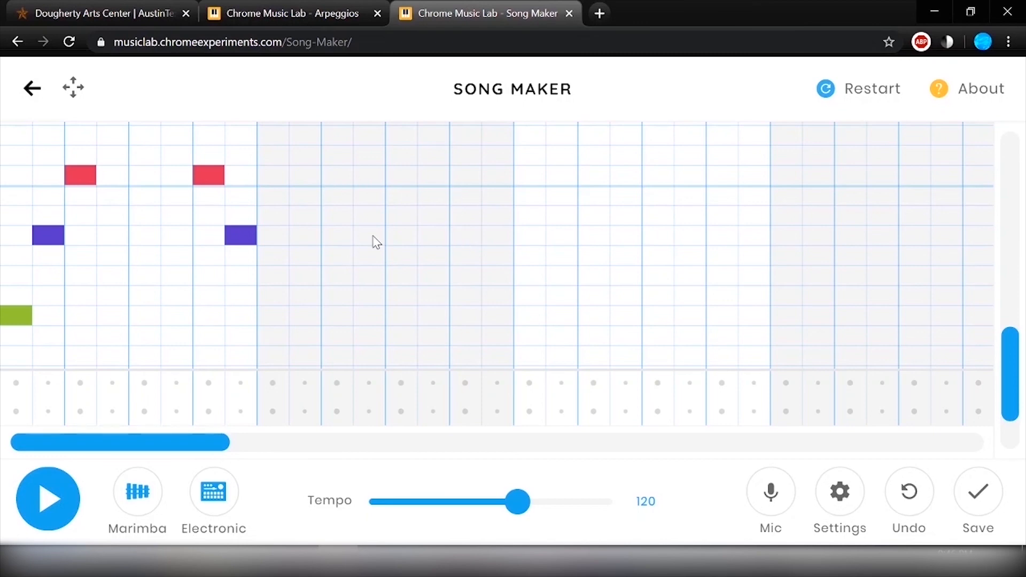
Step: Repeat the F major arpeggio in bar 2, placing the notes F, A, C, F, A, F, C and A at bar 1's pitches
click(273, 312)
click(313, 235)
click(332, 178)
drag(1009, 385, 1006, 352)
click(374, 144)
click(408, 151)
click(433, 227)
click(465, 334)
click(497, 279)
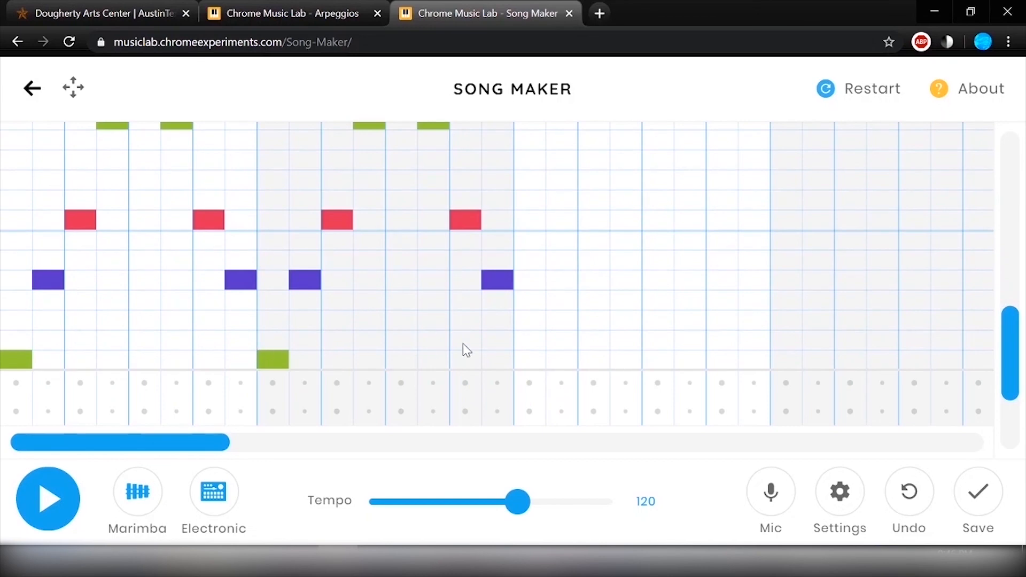
Step: Play the g minor pattern in the Arpeggios experiment as a reference and stop it
key(ctrl+shift+Tab)
click(518, 422)
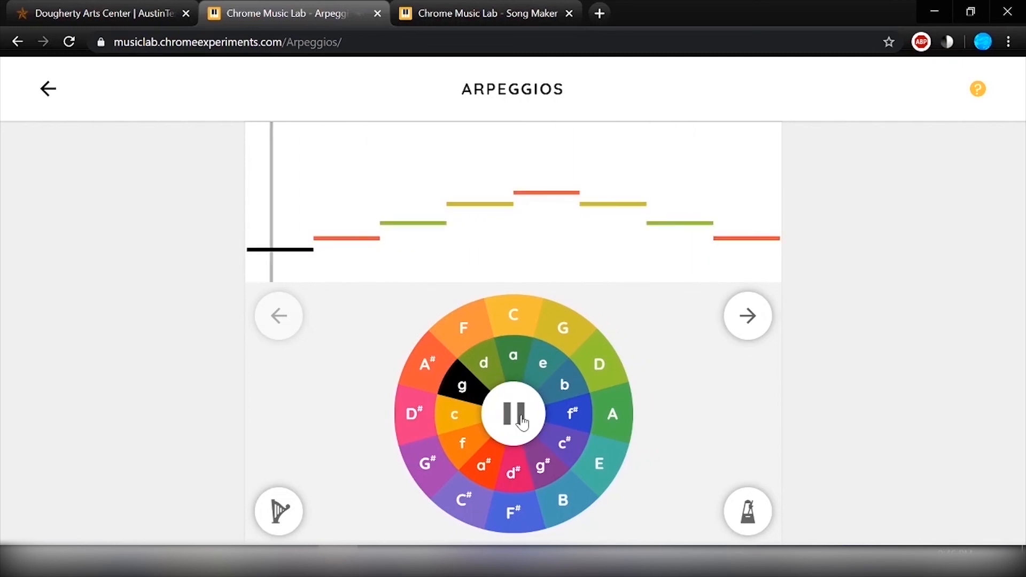
click(521, 422)
Step: Start the g minor arpeggio in bar 3 of Song Maker with the rising notes G, A# and D
click(447, 8)
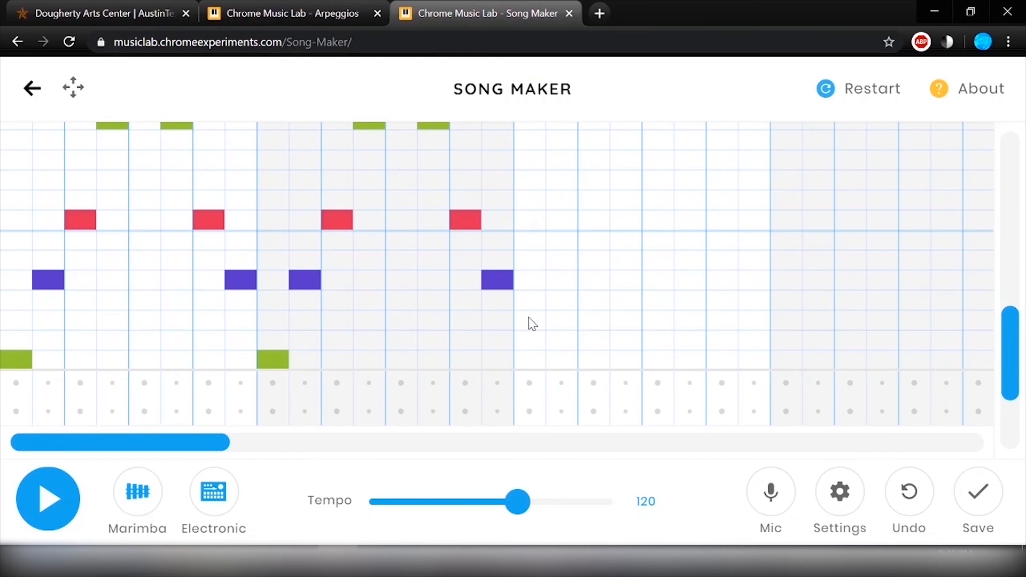
click(529, 357)
click(529, 357)
click(531, 342)
click(534, 338)
click(558, 265)
click(594, 226)
click(595, 228)
click(602, 181)
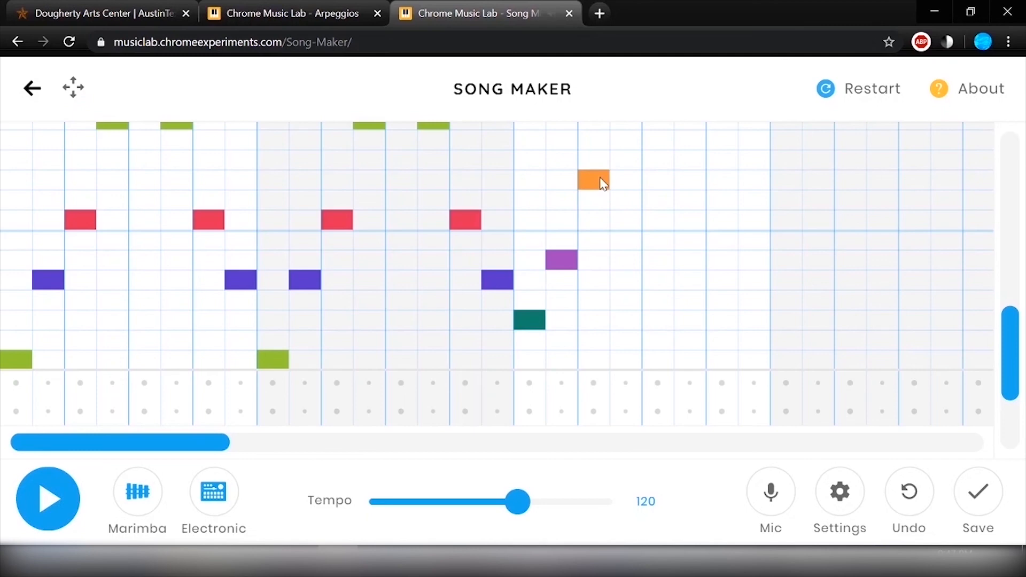
Step: Place the higher G as the fourth note of bar 3, trying pitches below it first
scroll(601, 201, up, 1)
click(629, 156)
click(627, 154)
click(628, 134)
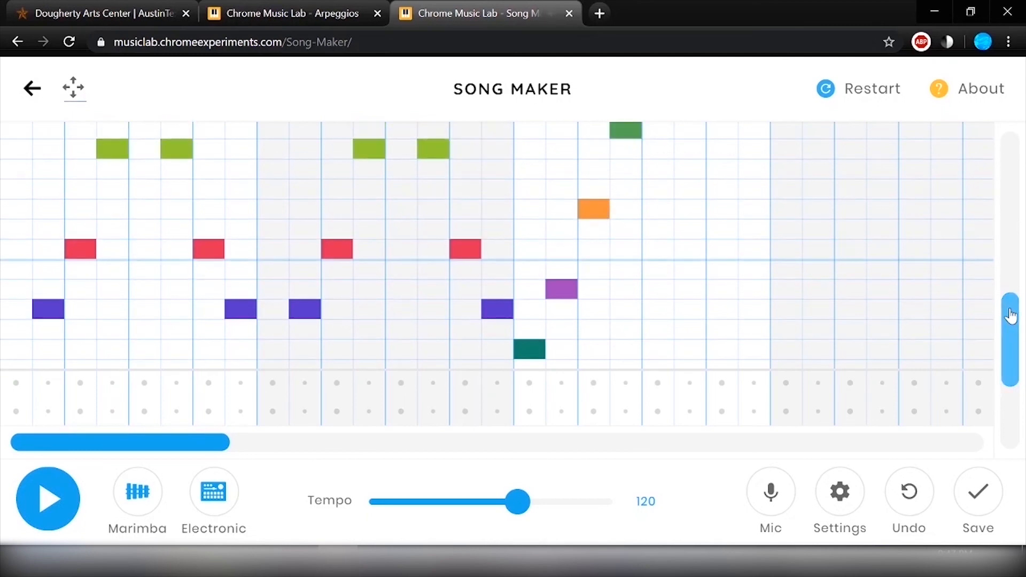
drag(1011, 315, 1010, 295)
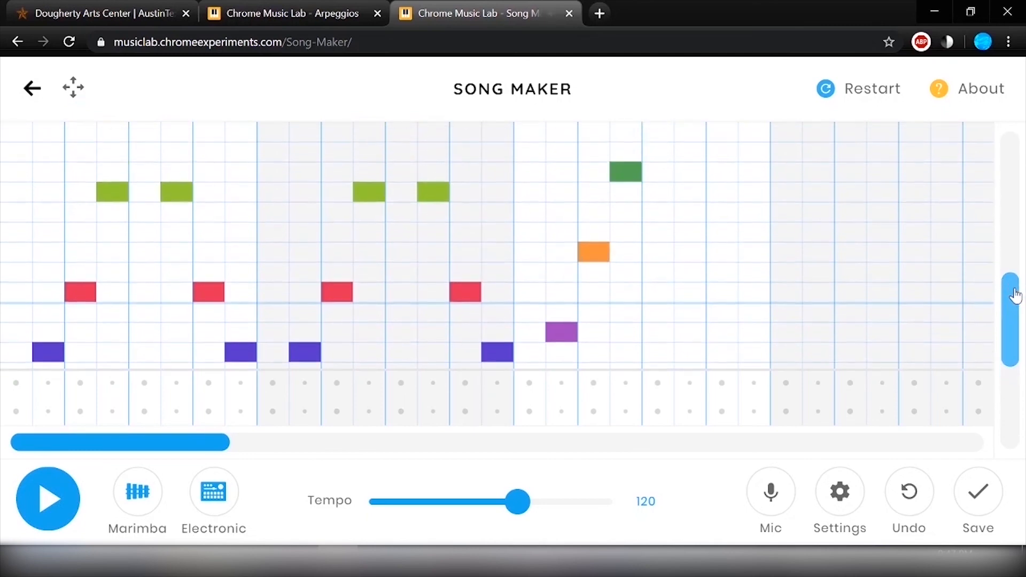
click(621, 179)
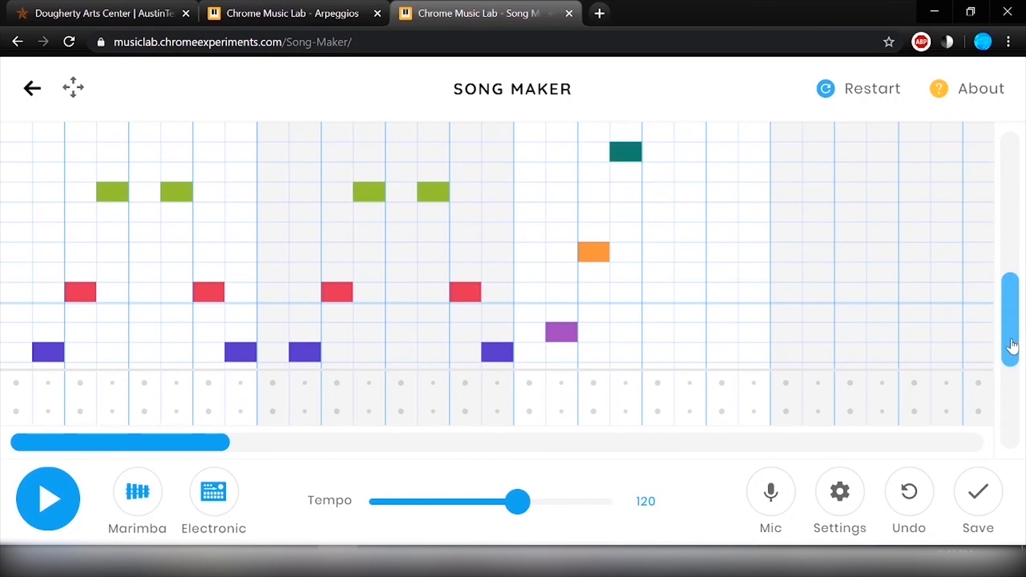
Step: Complete bar 3 with a high A# as the peak, followed by the descending notes G, D and A#
drag(1010, 348, 1017, 303)
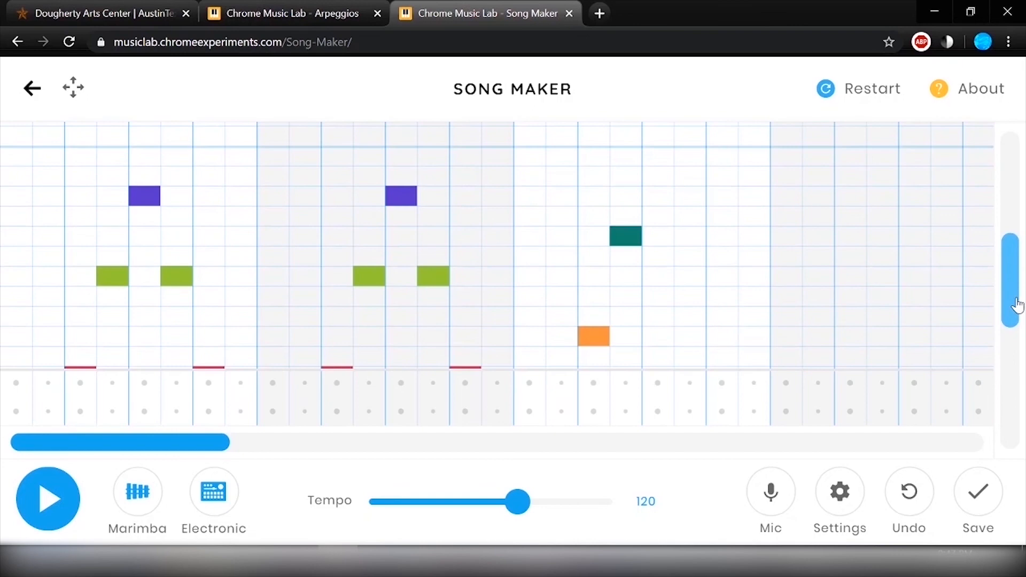
click(649, 164)
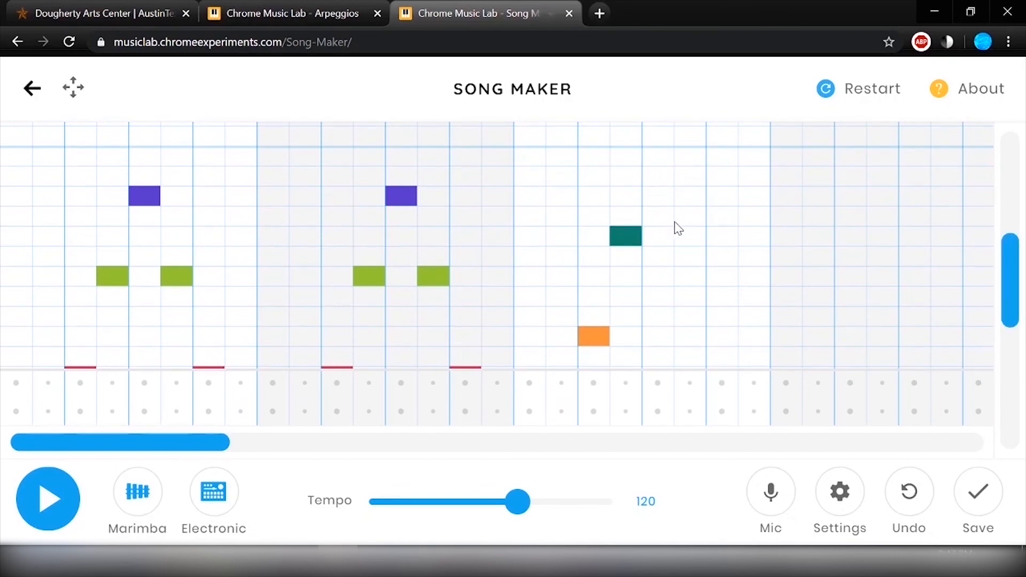
click(657, 176)
click(687, 241)
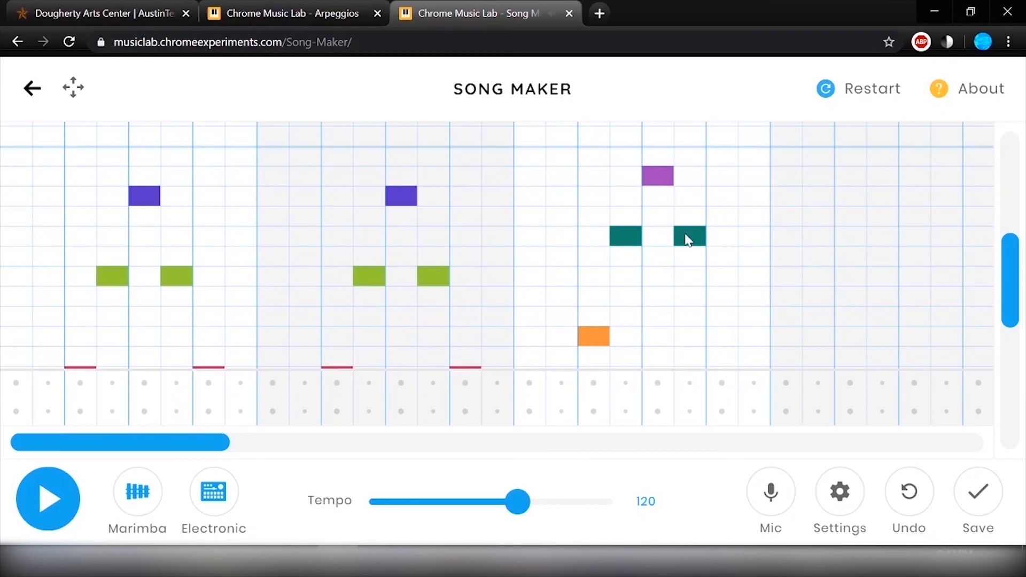
drag(1007, 278, 1008, 336)
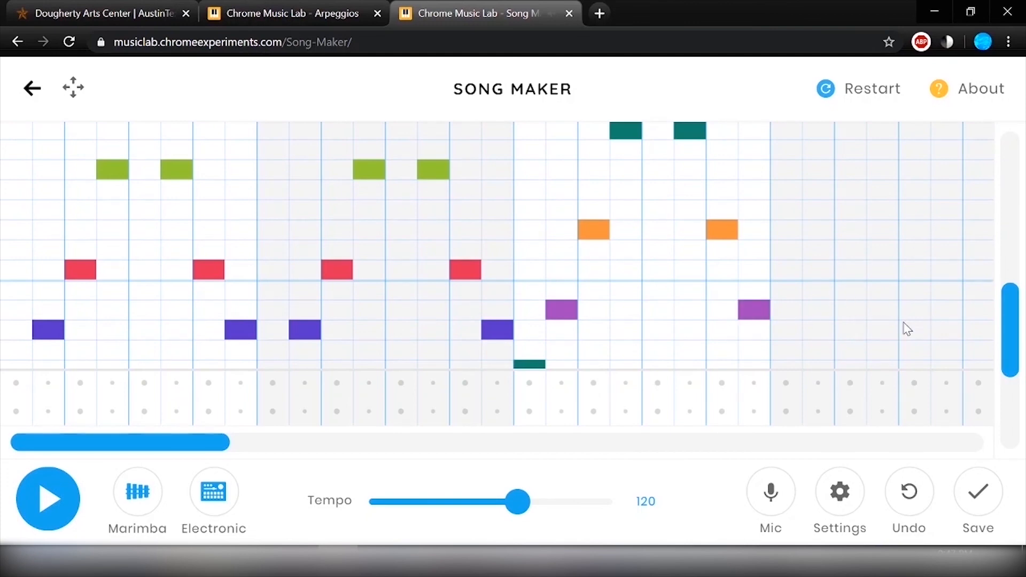
Step: Repeat the g minor arpeggio in bar 4, placing the notes G, A#, D, G, A#, G, D and A# at bar 3's pitches
drag(1010, 331, 1015, 308)
click(786, 342)
click(818, 281)
click(850, 202)
drag(882, 198, 887, 178)
click(914, 128)
click(946, 177)
click(978, 278)
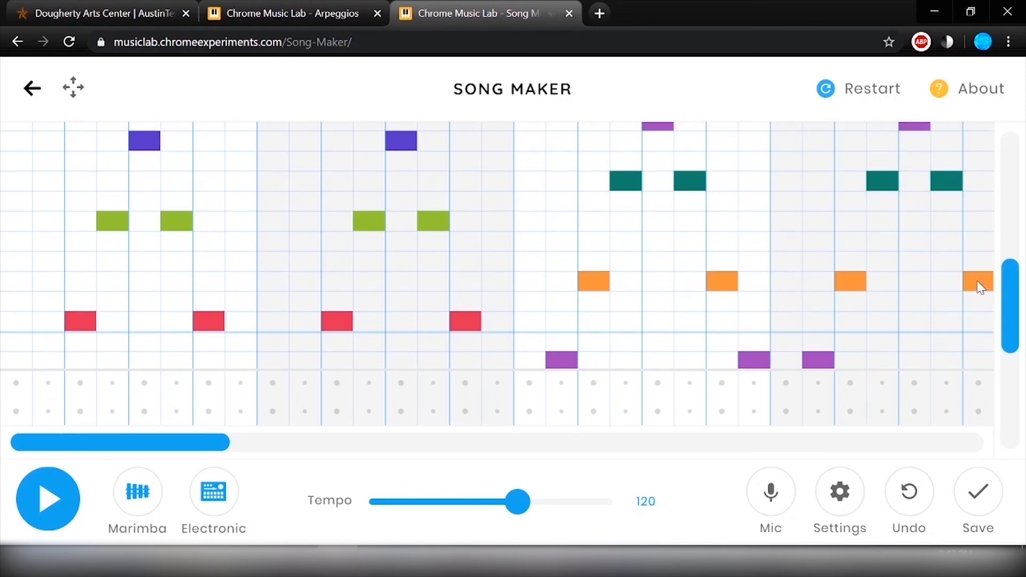
scroll(975, 293, down, 1)
drag(169, 443, 235, 458)
click(740, 300)
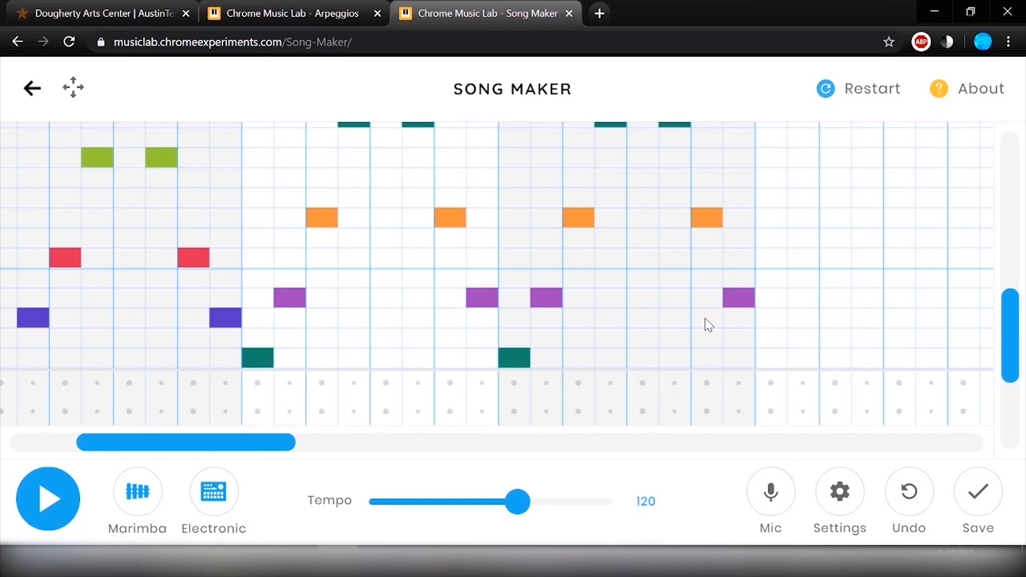
Step: Play back the four finished bars from the start of the song, then stop playback
drag(259, 450, 187, 446)
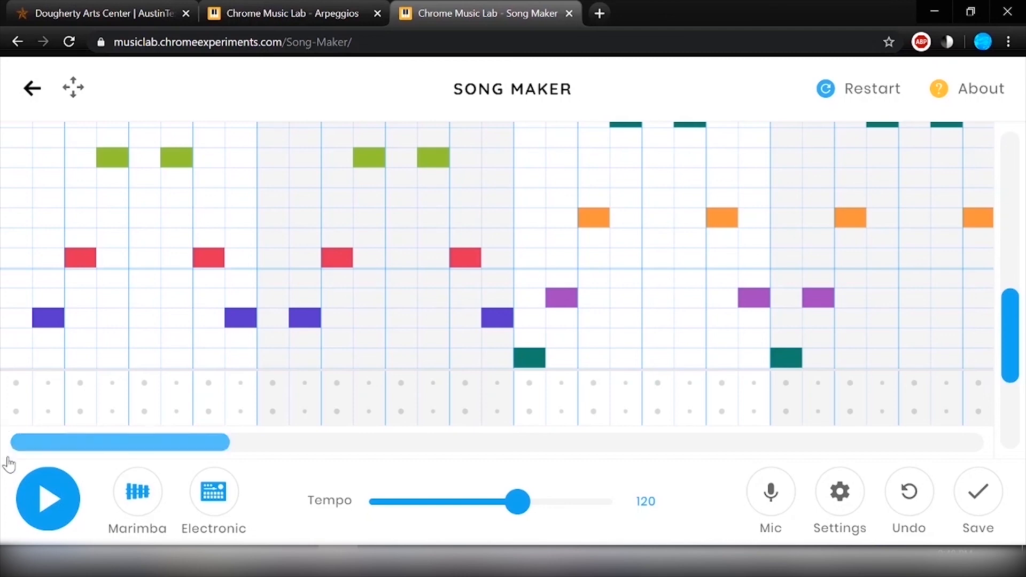
click(48, 498)
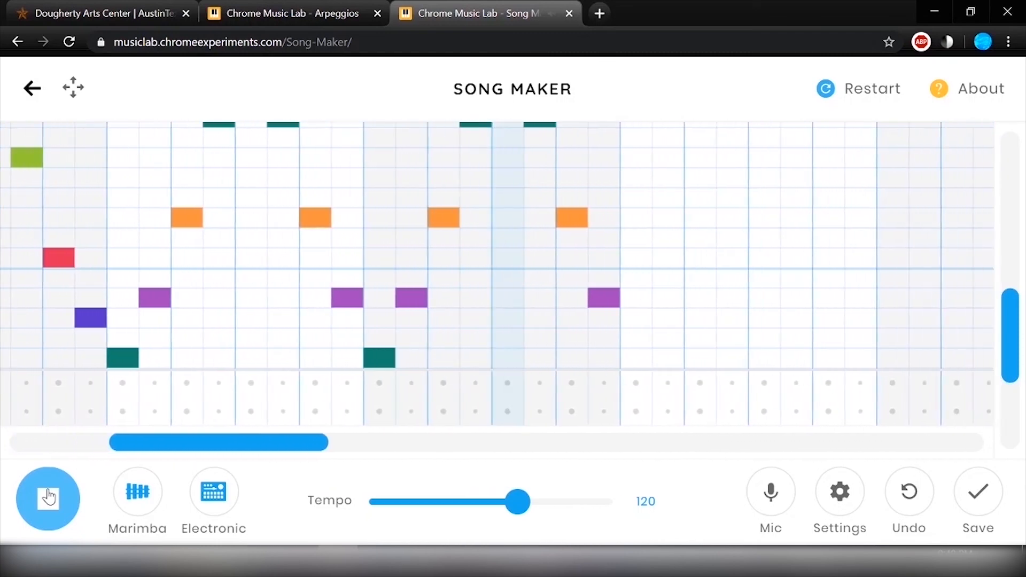
click(48, 497)
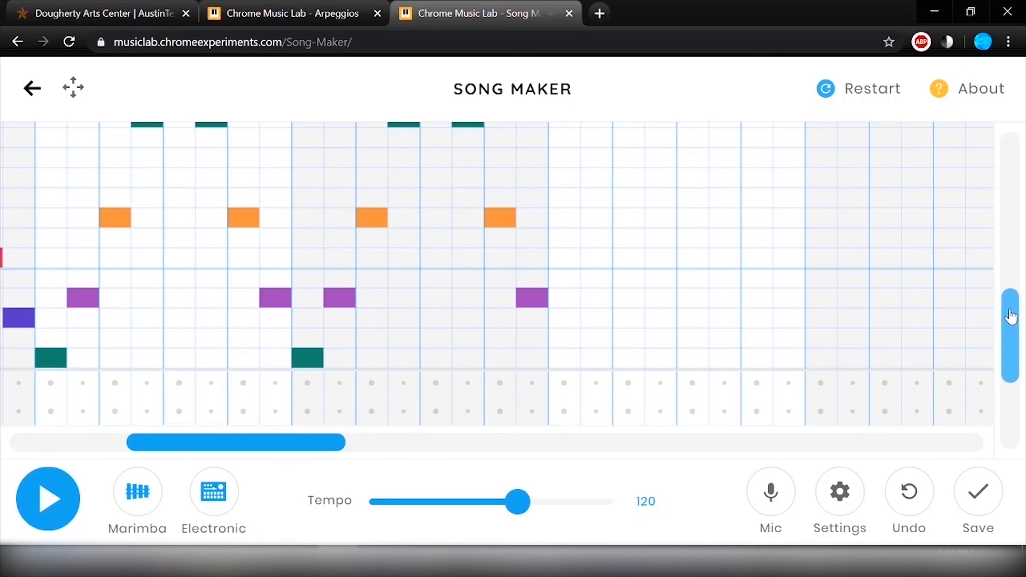
Step: Listen to the a minor chord's pattern on the Arpeggios wheel, then return to Song Maker
drag(1012, 319, 1021, 270)
click(327, 16)
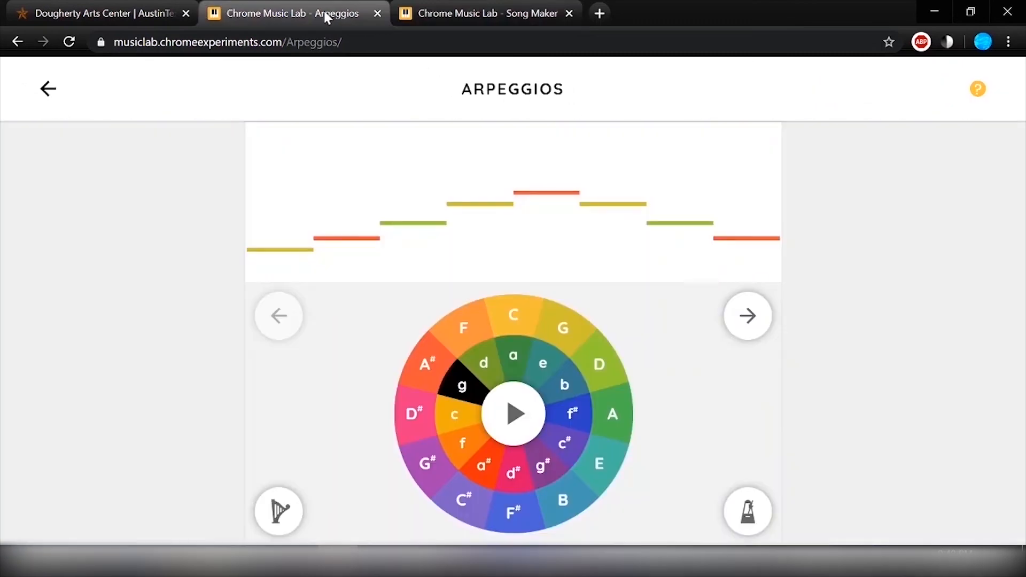
click(513, 356)
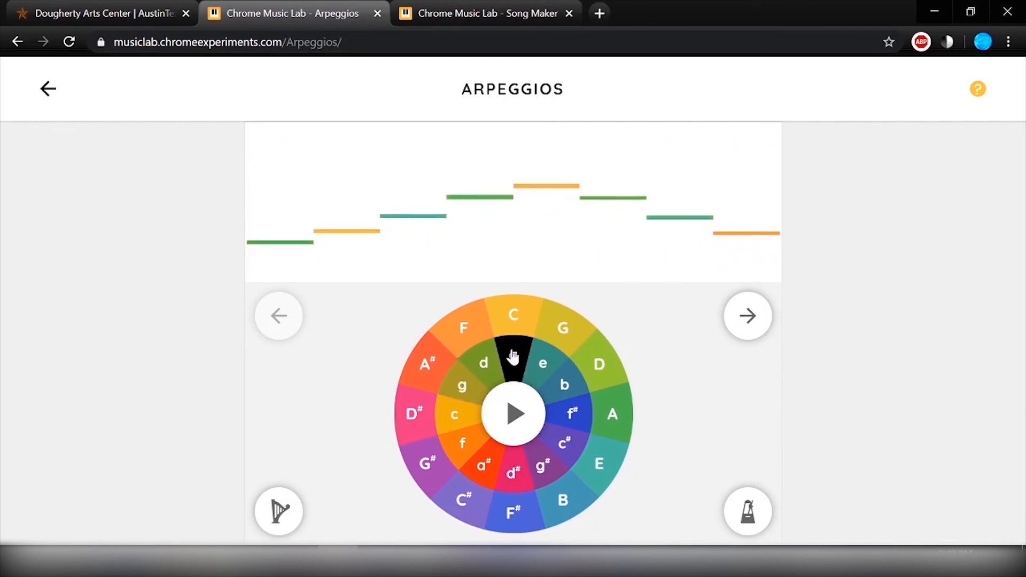
click(518, 425)
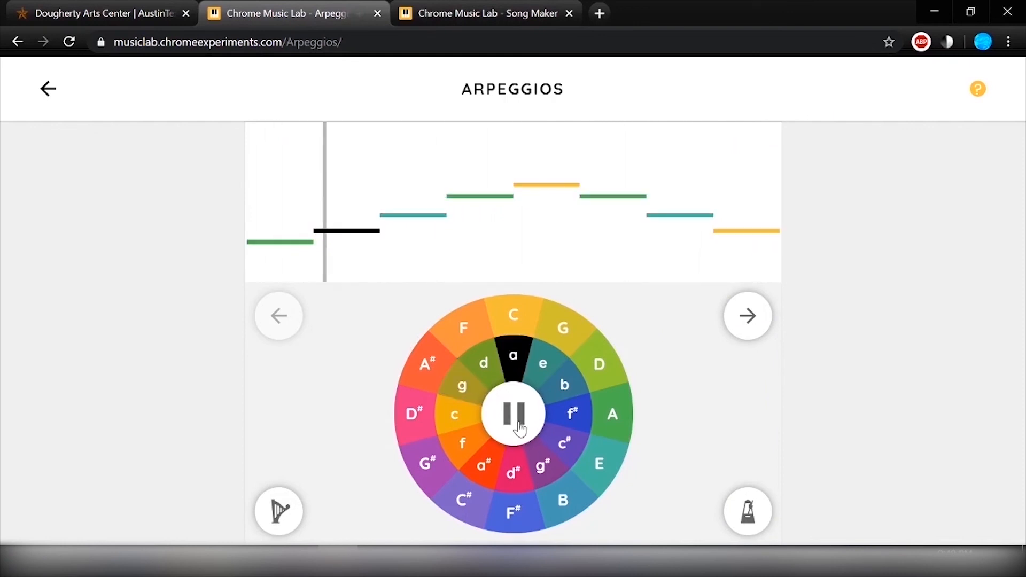
click(518, 426)
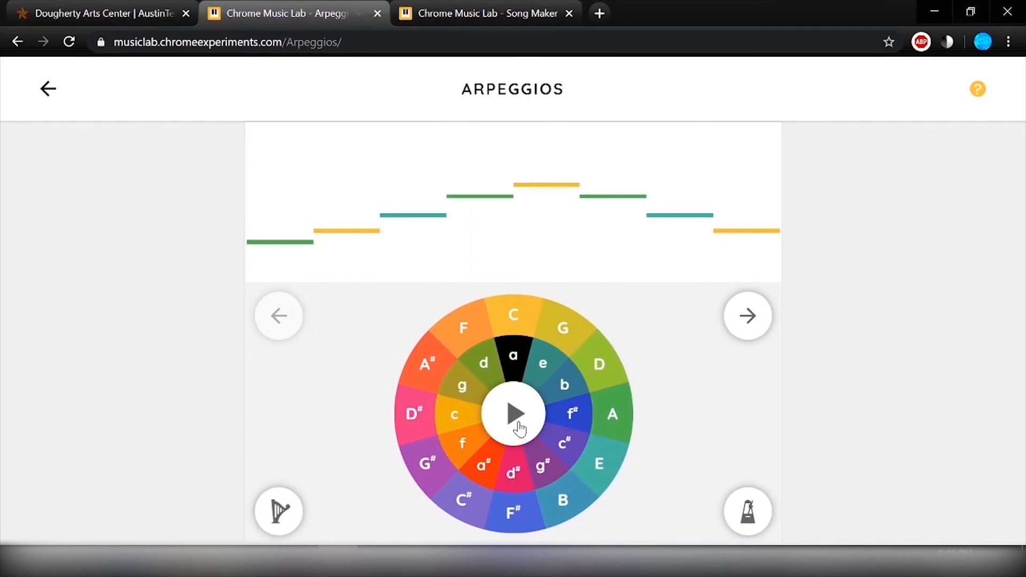
click(458, 14)
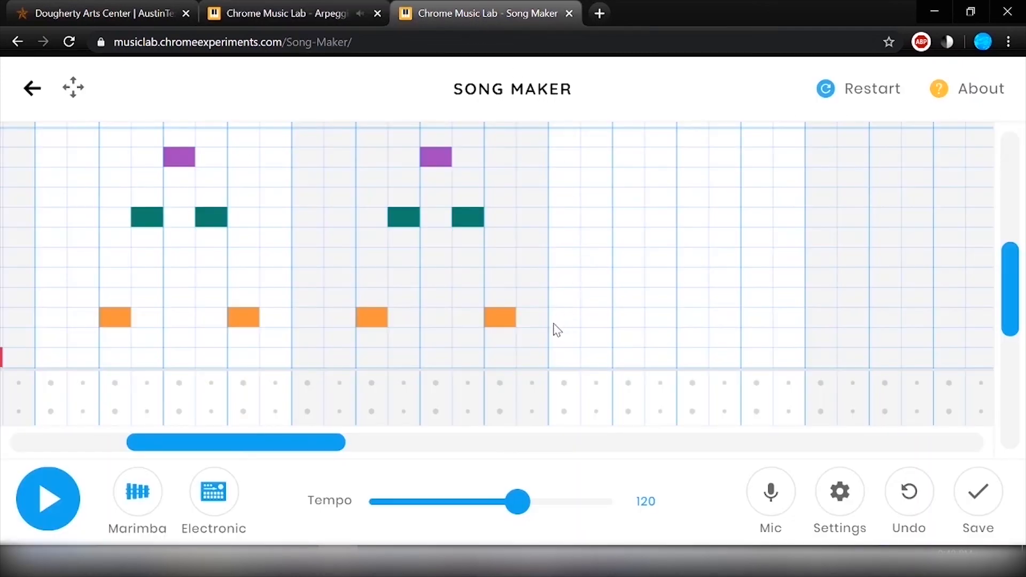
Step: Start the a minor arpeggio in bar 5 with the rising notes A, C and E
scroll(561, 318, down, 3)
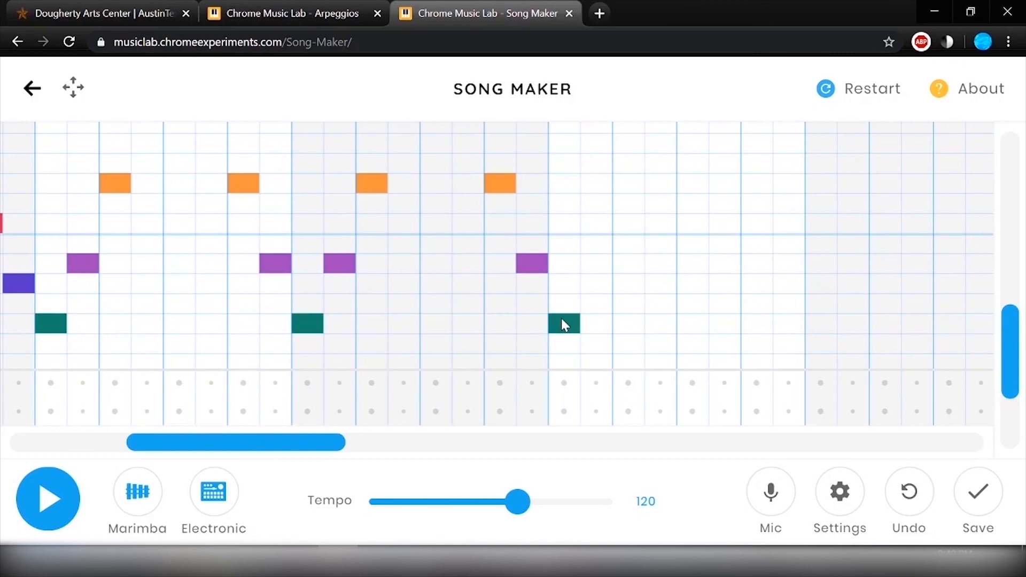
click(567, 304)
click(567, 304)
click(569, 287)
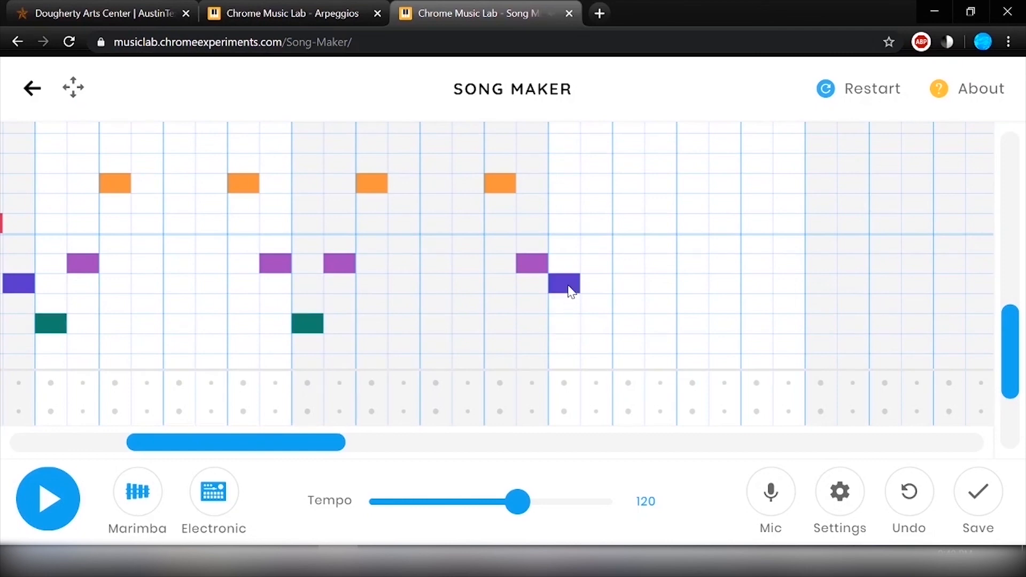
click(594, 225)
click(594, 224)
click(596, 224)
click(622, 165)
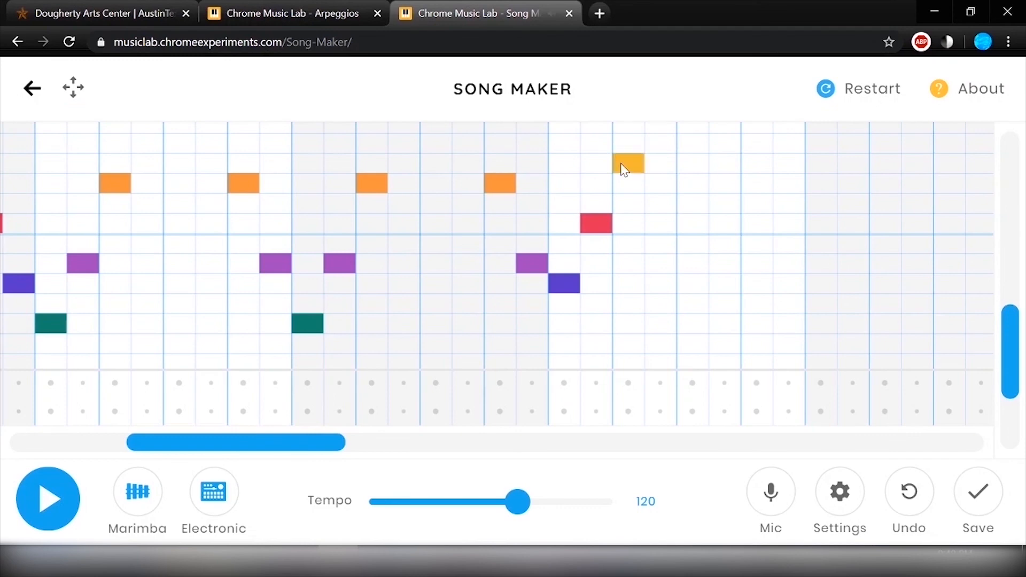
click(622, 165)
click(625, 146)
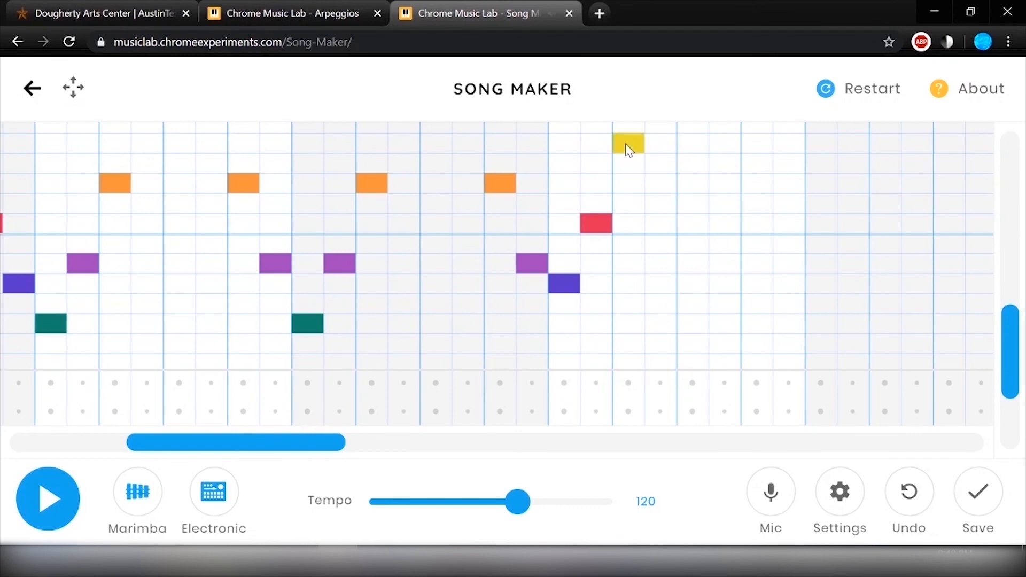
Step: Place the higher A as the fourth note of bar 5, trying neighbouring pitches first
scroll(866, 256, up, 2)
click(663, 164)
click(662, 156)
click(662, 151)
click(666, 144)
click(663, 127)
Step: Complete bar 5 with a high C as the peak, followed by the descending notes A, E and C
scroll(708, 138, up, 2)
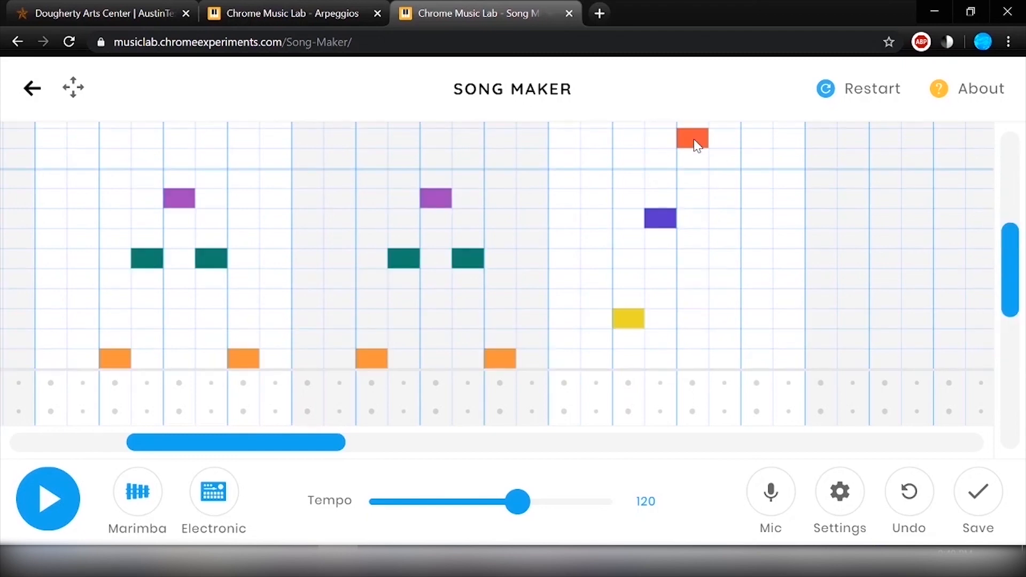
click(694, 157)
click(721, 221)
click(755, 320)
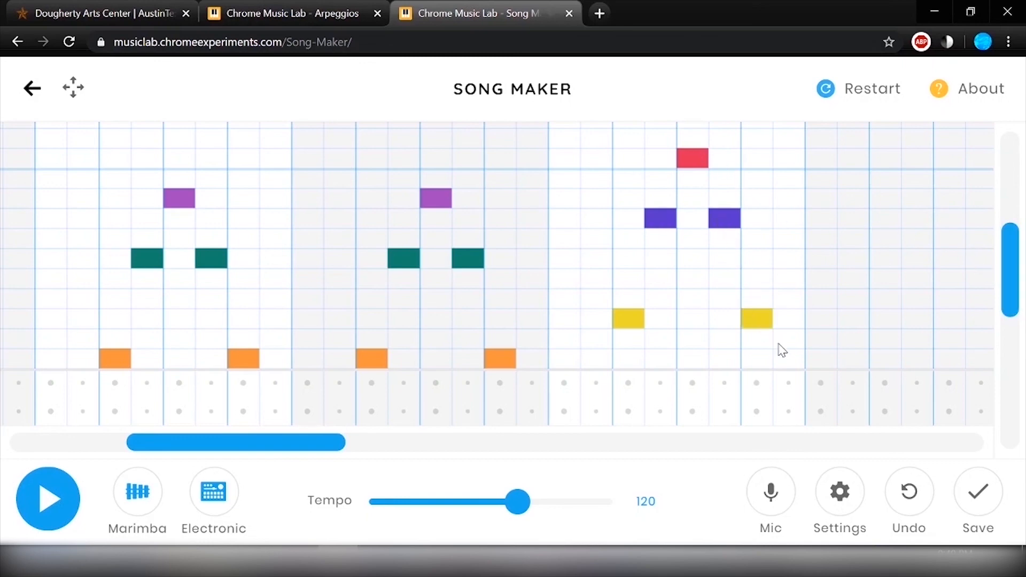
drag(1014, 266, 971, 280)
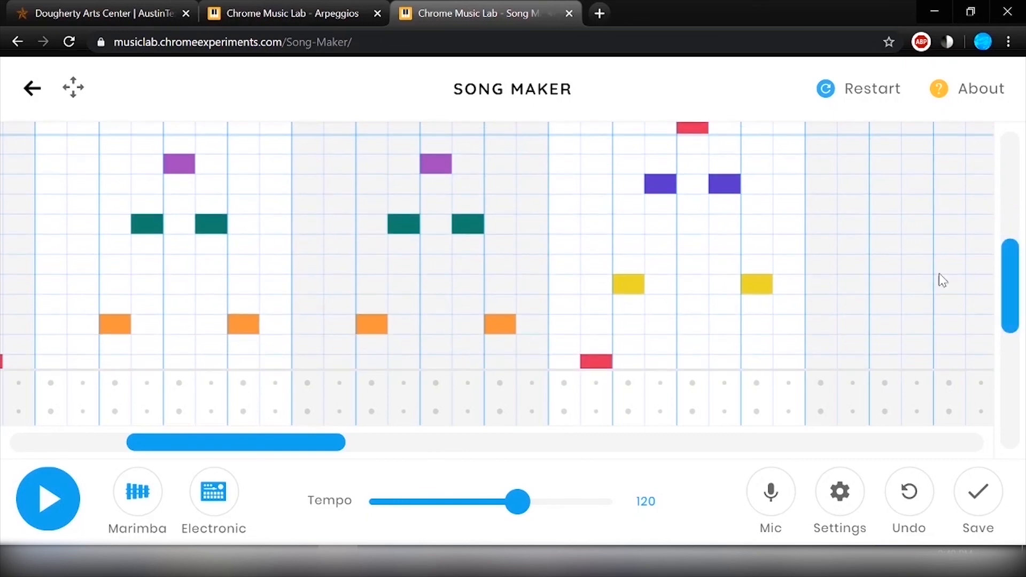
click(787, 362)
Step: Repeat the a minor arpeggio in bar 6, placing A, C, E, A, C, A, E and C at bar 5's pitches
drag(1008, 290, 1008, 333)
click(831, 325)
click(854, 272)
click(886, 189)
scroll(951, 160, up, 3)
click(916, 185)
click(949, 132)
click(979, 186)
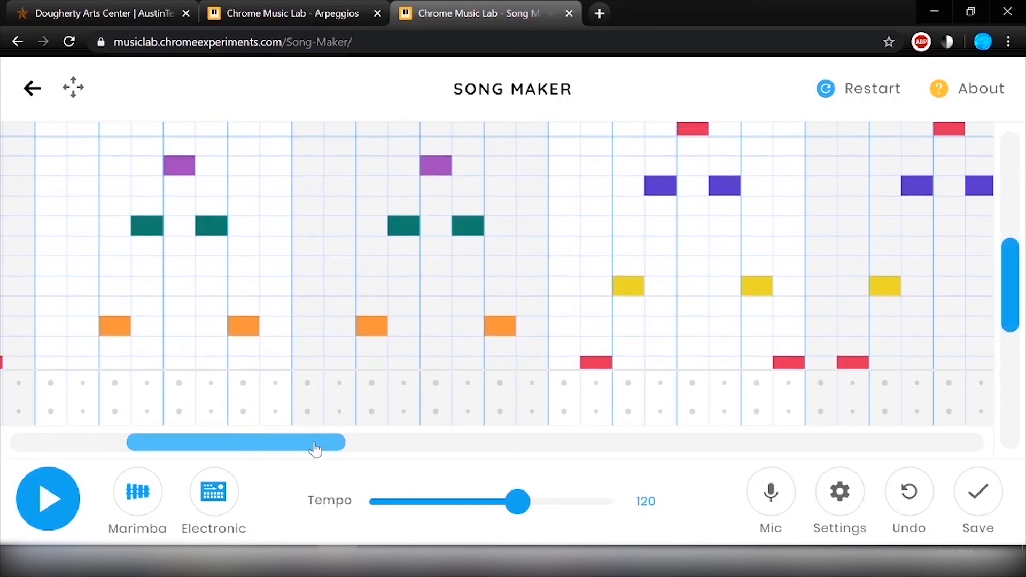
drag(319, 449, 398, 449)
click(717, 363)
scroll(732, 342, down, 2)
click(750, 322)
click(781, 262)
click(781, 262)
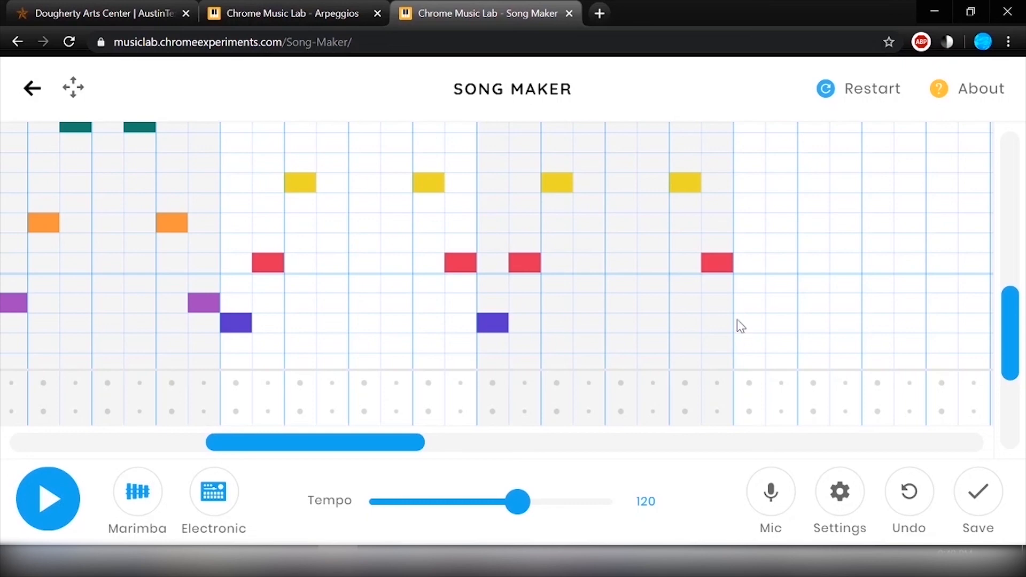
Step: Listen to the A# major chord's pattern on the Arpeggios wheel, then return to Song Maker
click(278, 10)
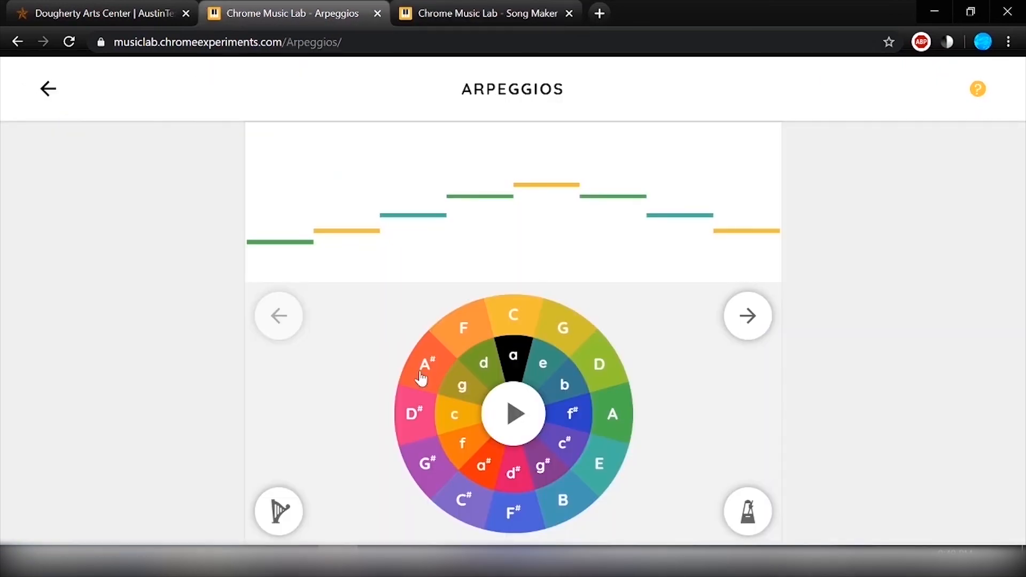
click(422, 377)
click(516, 418)
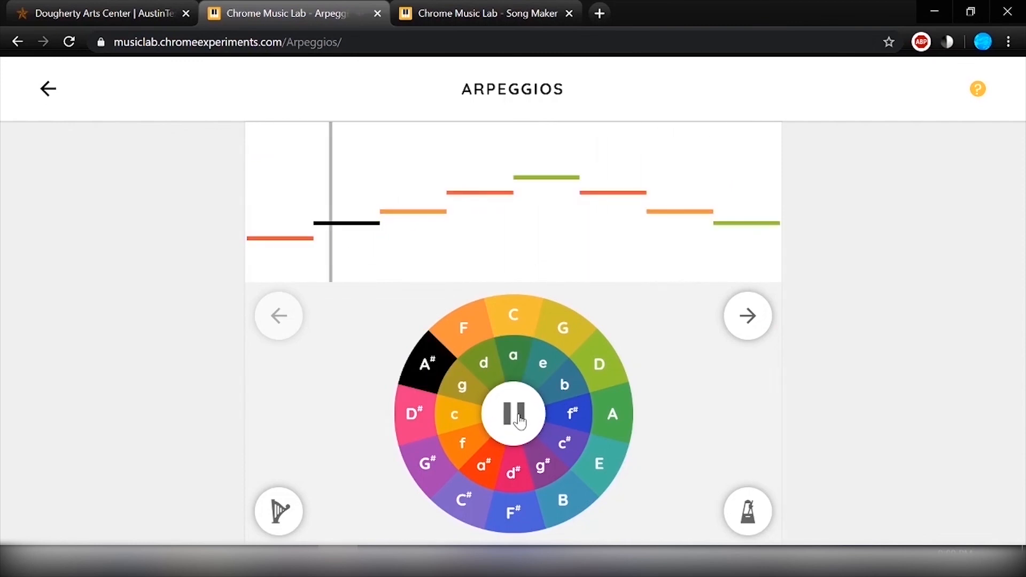
click(519, 422)
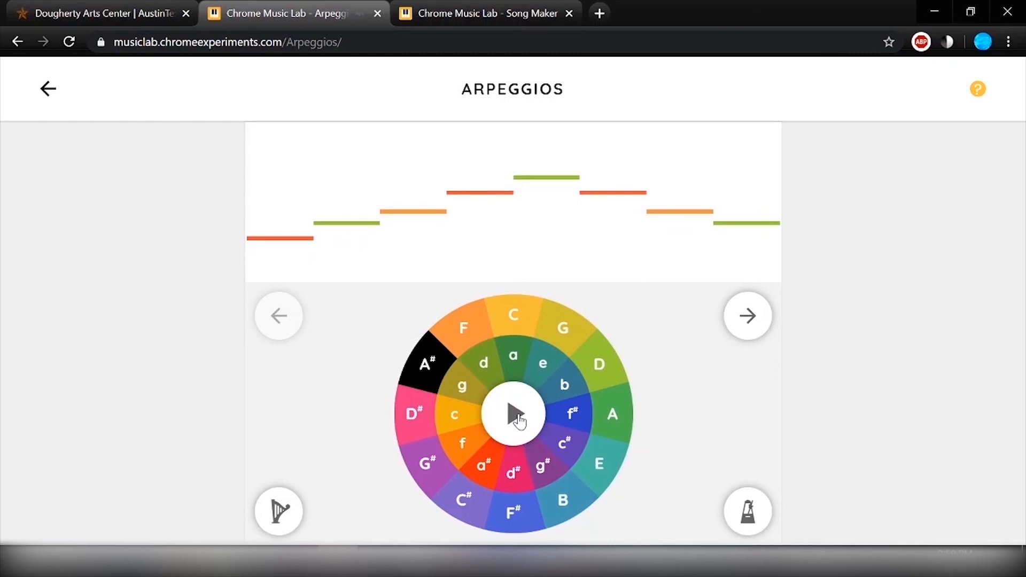
click(471, 16)
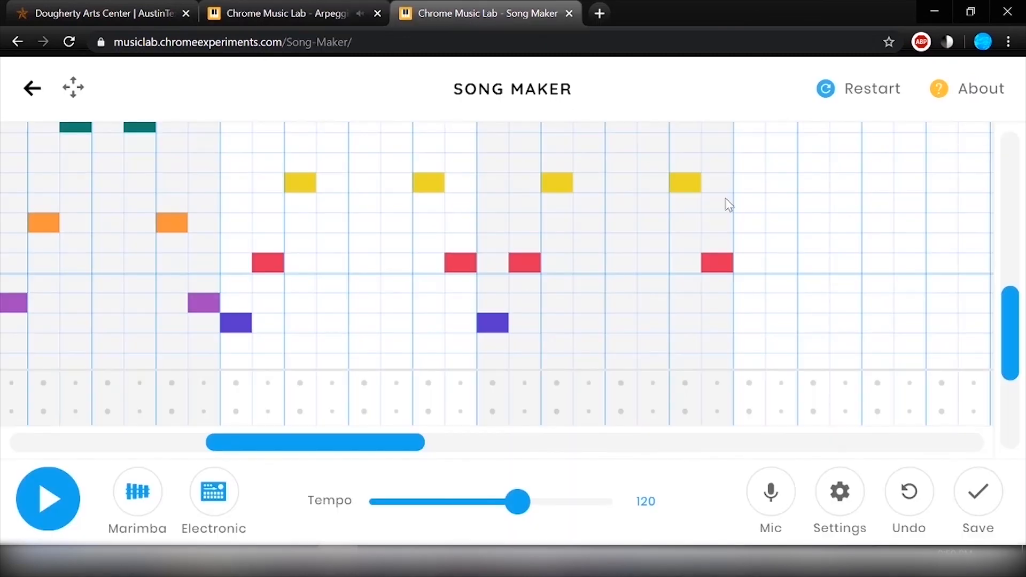
Step: Start the A# major arpeggio in bar 7 with the rising notes A#, D, F and the higher A#
click(753, 308)
click(780, 243)
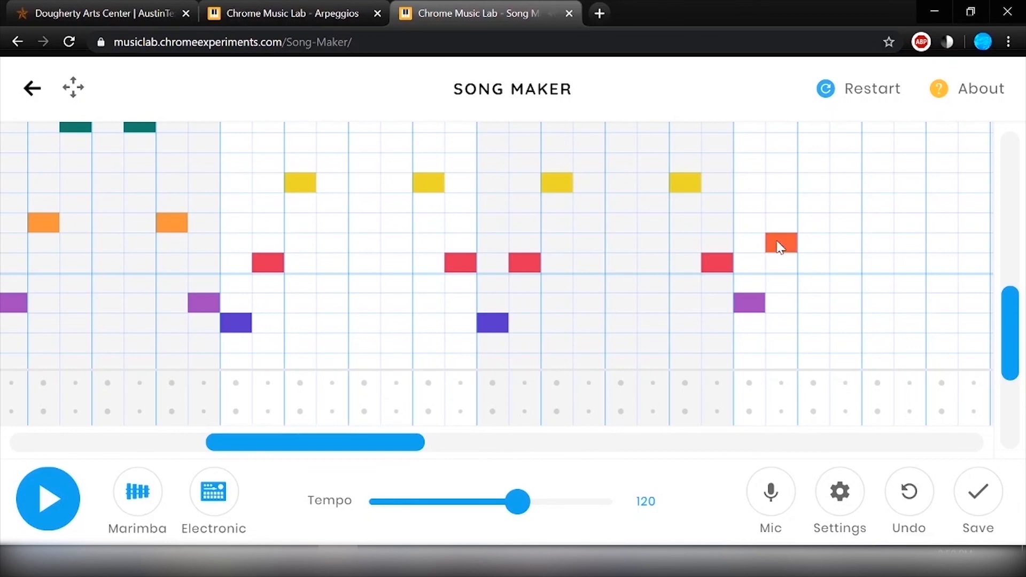
click(780, 239)
scroll(813, 264, up, 2)
click(813, 263)
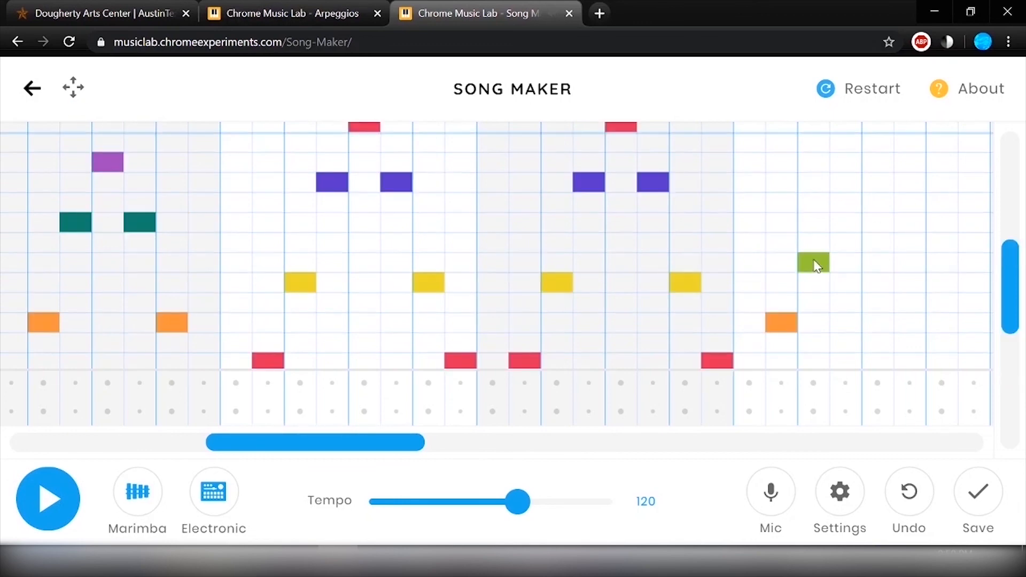
click(846, 163)
click(847, 165)
click(847, 164)
Step: Complete bar 7 with a high D as the peak, followed by the descending notes A#, F and D
drag(1008, 286, 1008, 251)
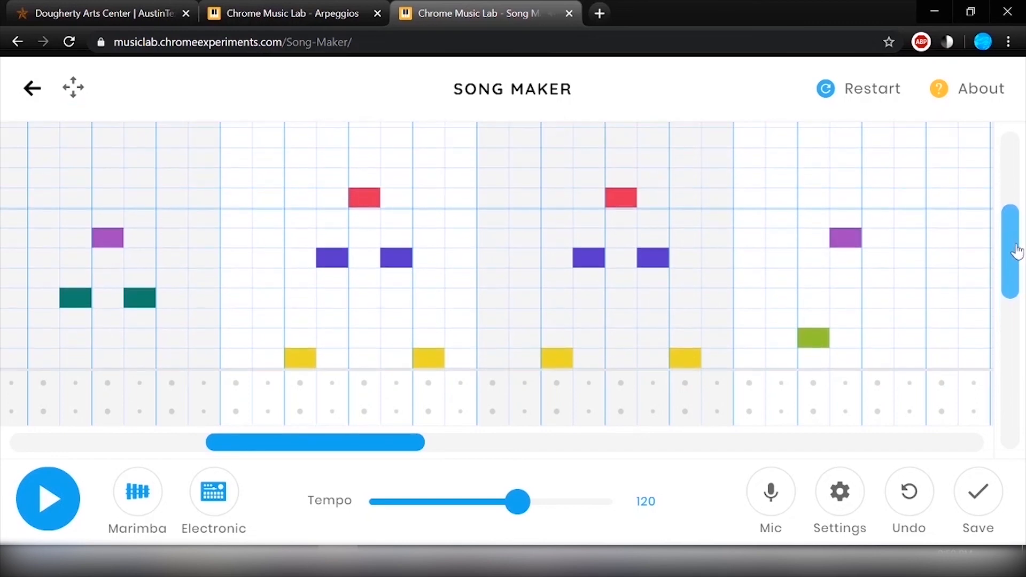
click(884, 162)
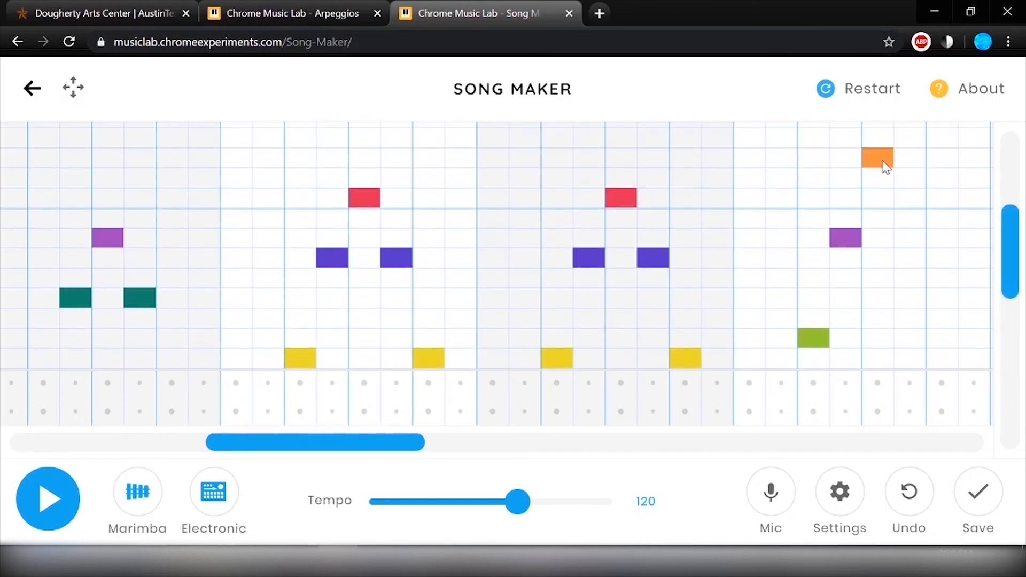
click(902, 241)
click(945, 342)
drag(1007, 277, 981, 310)
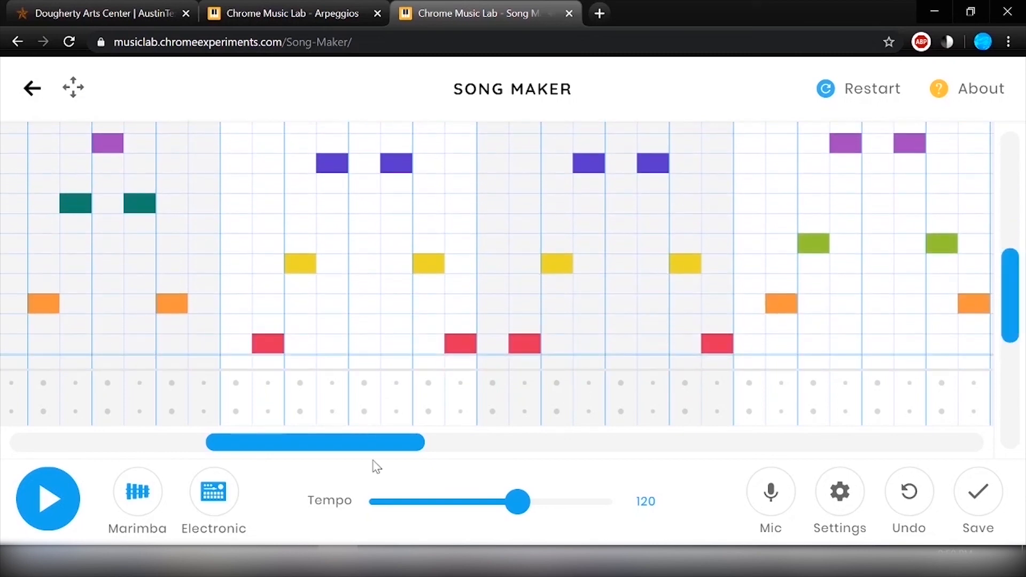
Step: Repeat the A# major arpeggio in bar 8, placing A#, D, F, A#, D, A#, F and D at bar 7's pitches
scroll(598, 305, right, 7)
scroll(597, 305, down, 2)
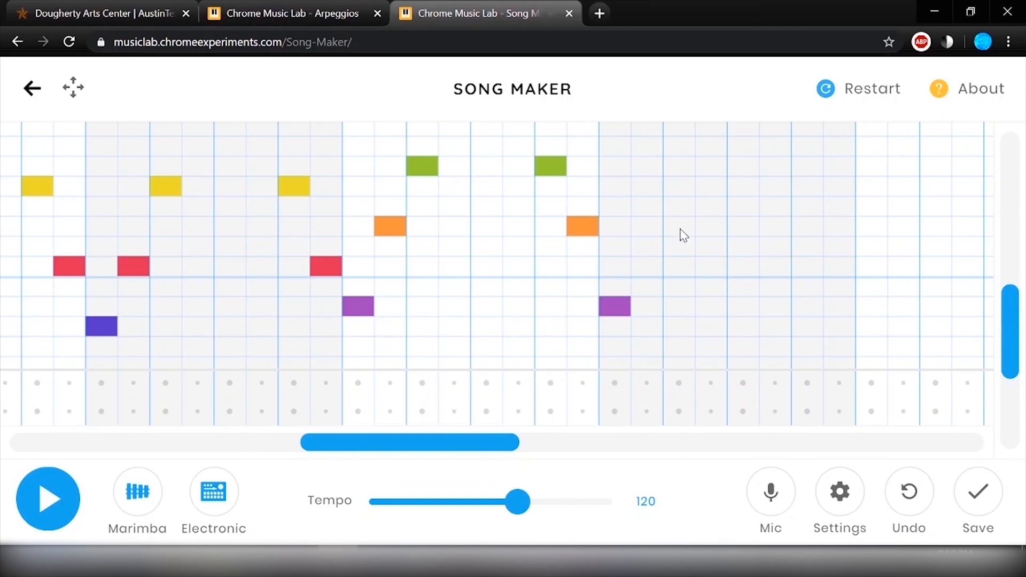
click(679, 165)
drag(1010, 321, 1009, 248)
click(710, 222)
click(742, 142)
click(774, 222)
click(807, 322)
scroll(898, 295, down, 3)
scroll(1008, 304, down, 2)
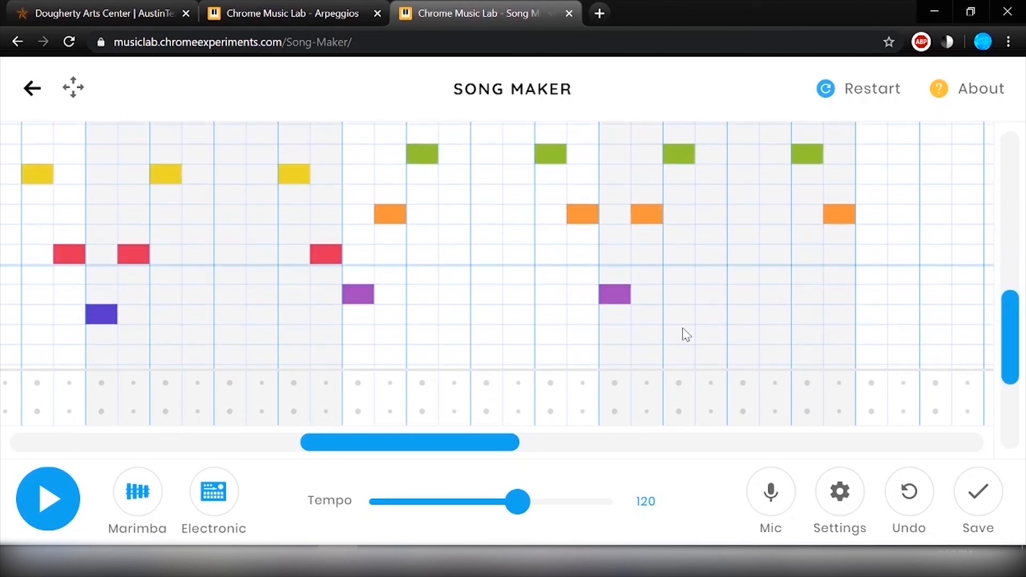
Step: Play back the song while trying a tempo of 227, then stop it and set the tempo to 121
click(51, 496)
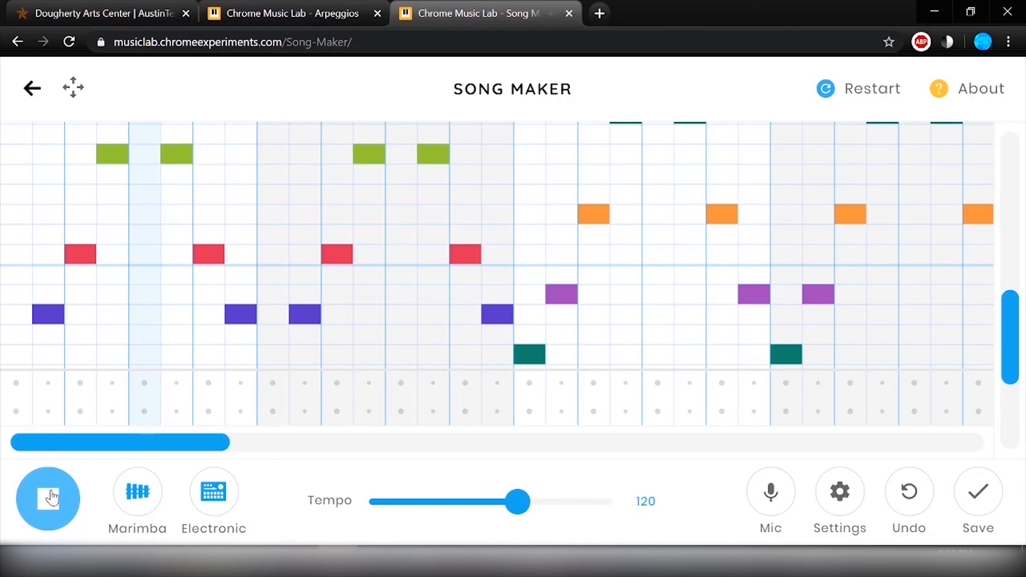
drag(517, 502, 598, 518)
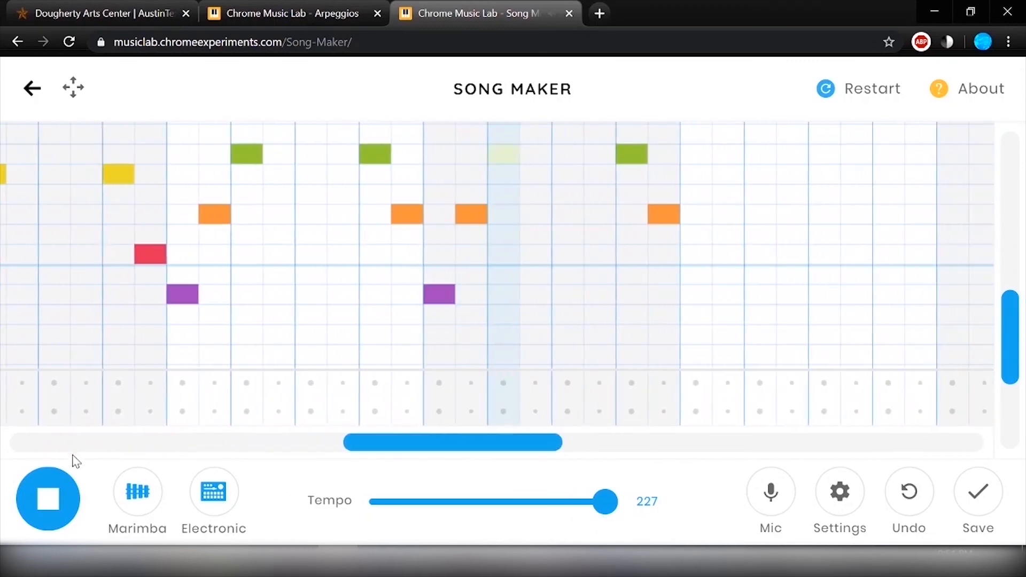
click(53, 498)
drag(603, 500, 518, 512)
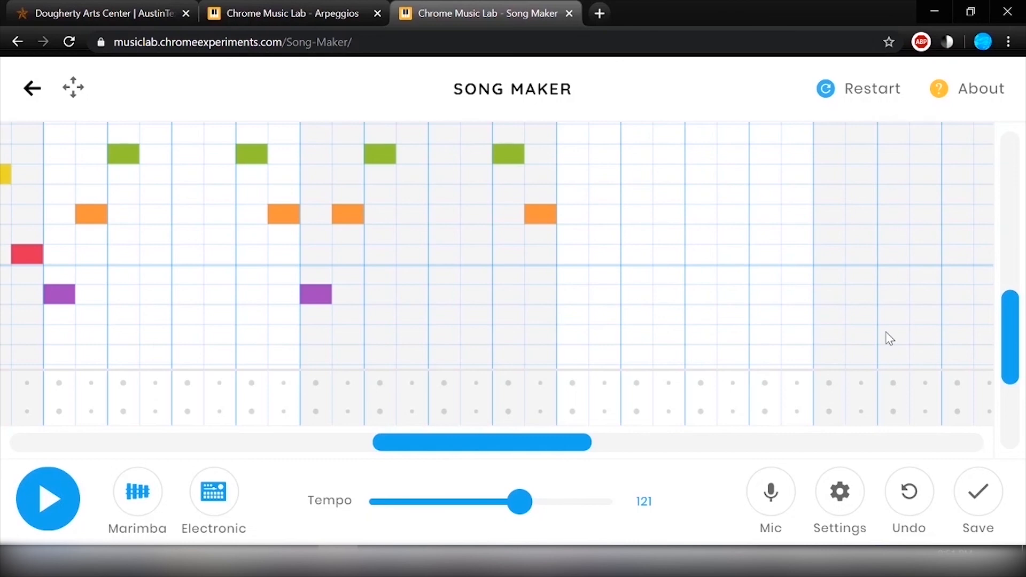
Step: Listen to the C major chord's pattern on the Arpeggios wheel, then return to Song Maker
click(292, 10)
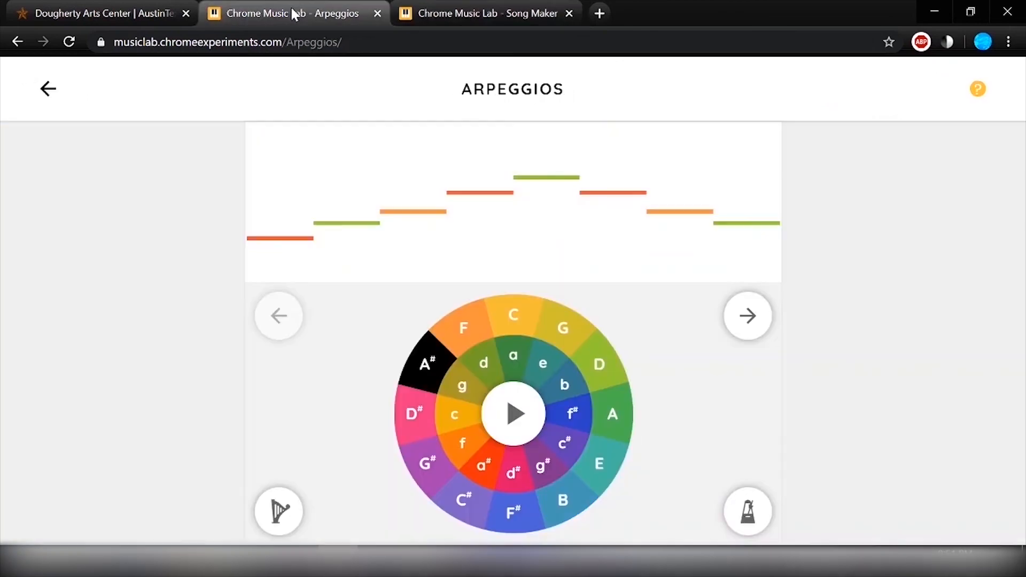
click(514, 332)
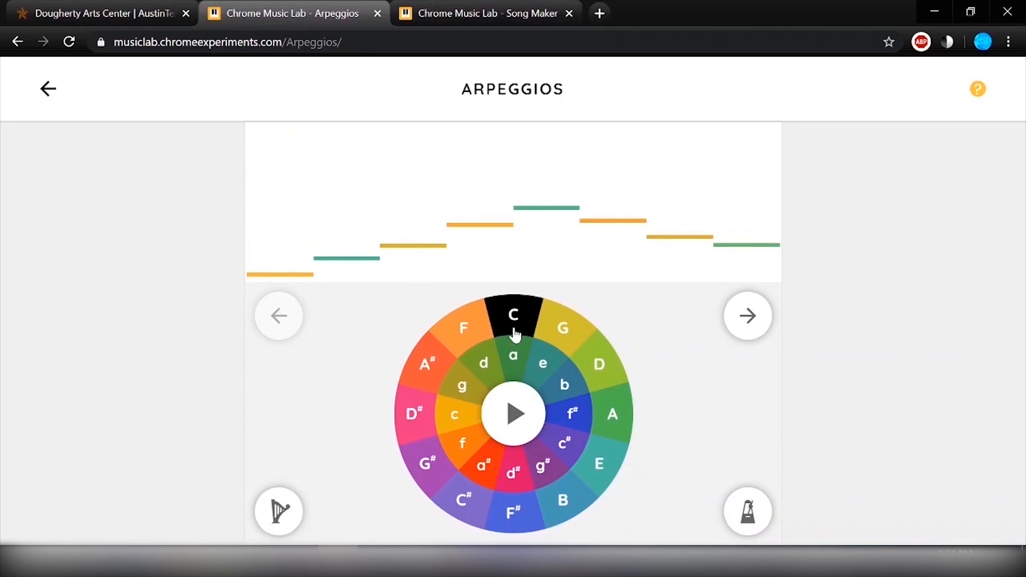
click(506, 420)
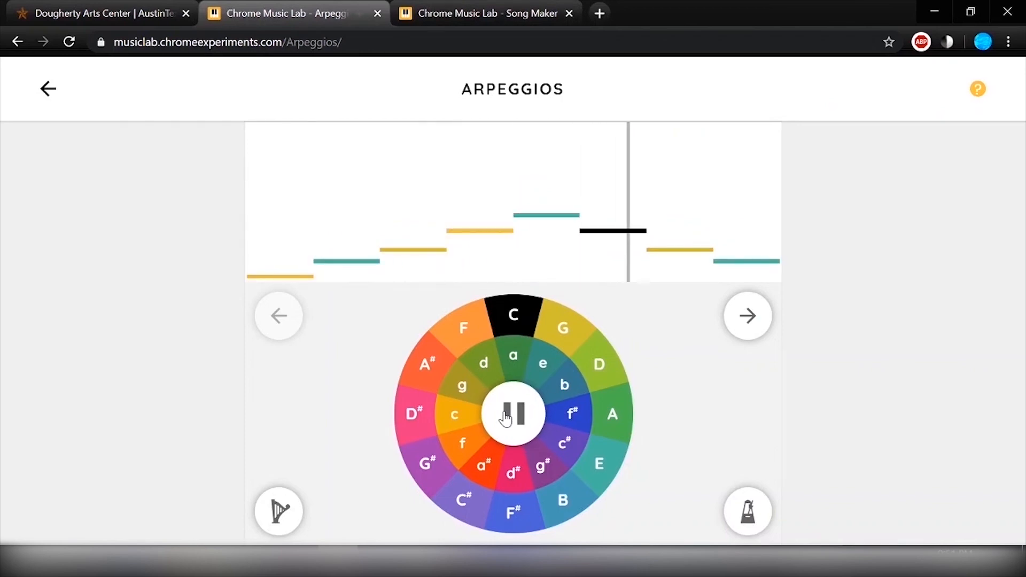
click(506, 420)
click(449, 14)
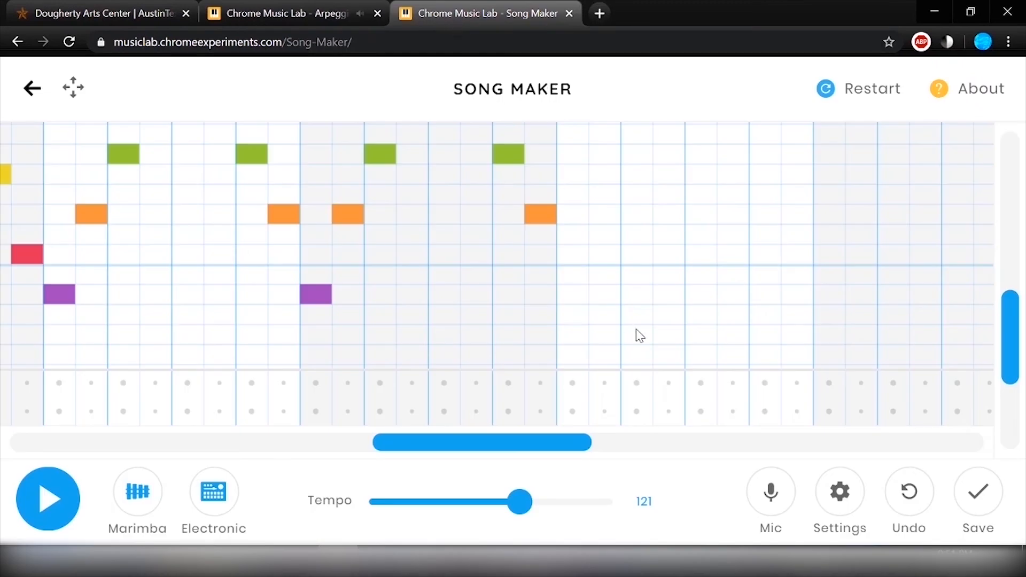
Step: Start the C major arpeggio in bar 9 with the ascending notes C, E and G
click(571, 342)
click(572, 342)
click(571, 342)
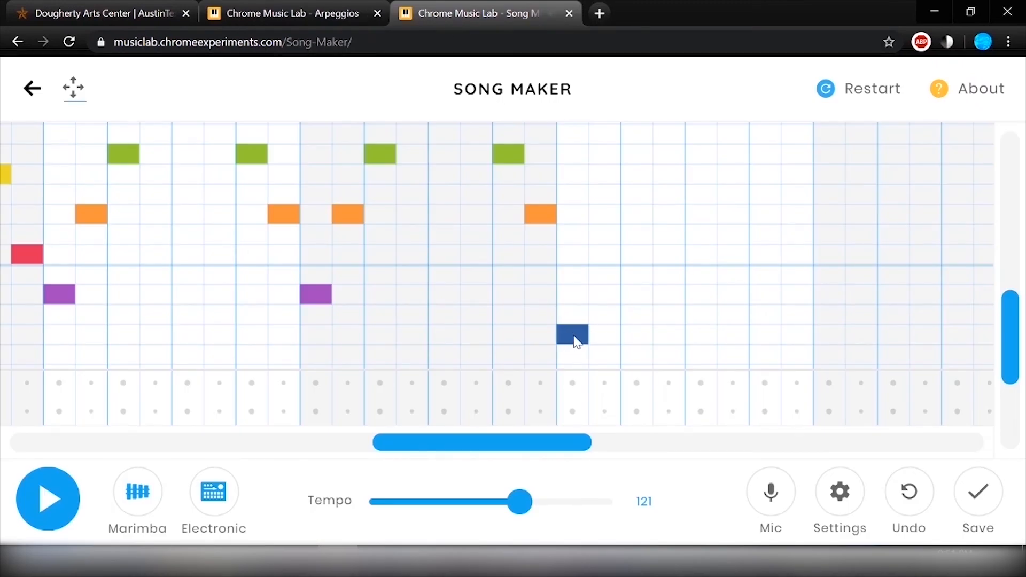
scroll(576, 342, up, 2)
click(574, 331)
click(603, 269)
click(604, 269)
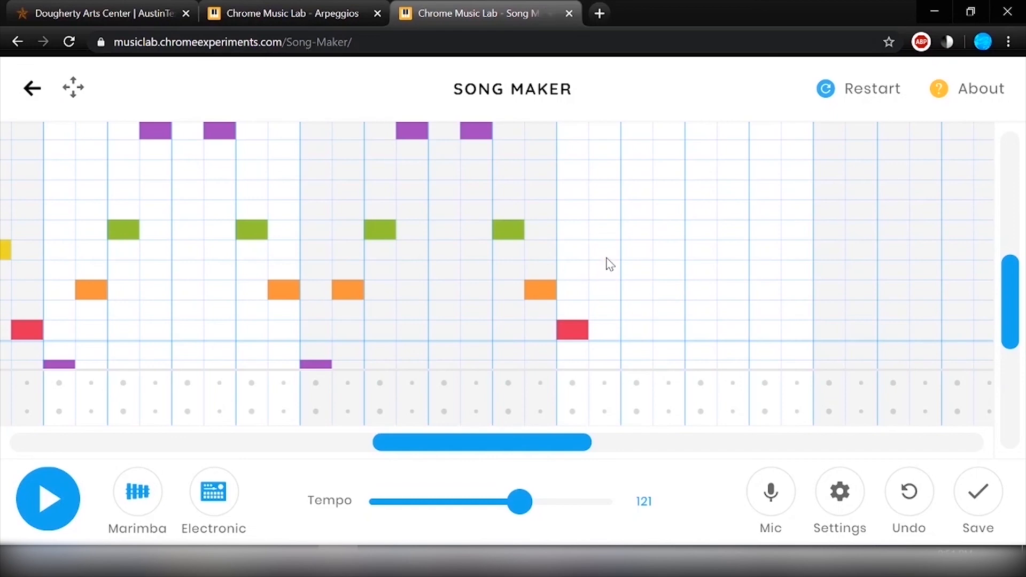
click(607, 261)
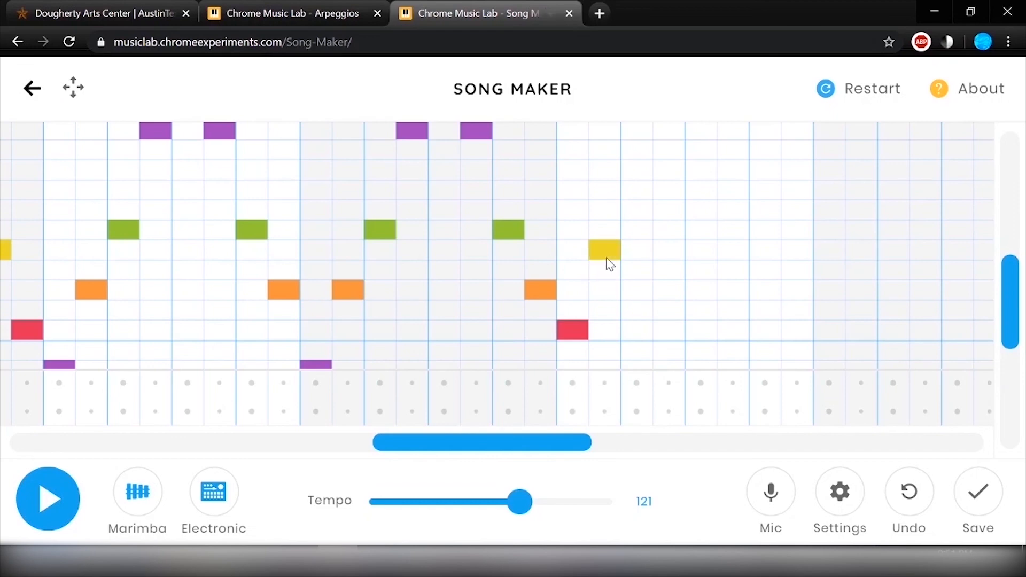
click(637, 191)
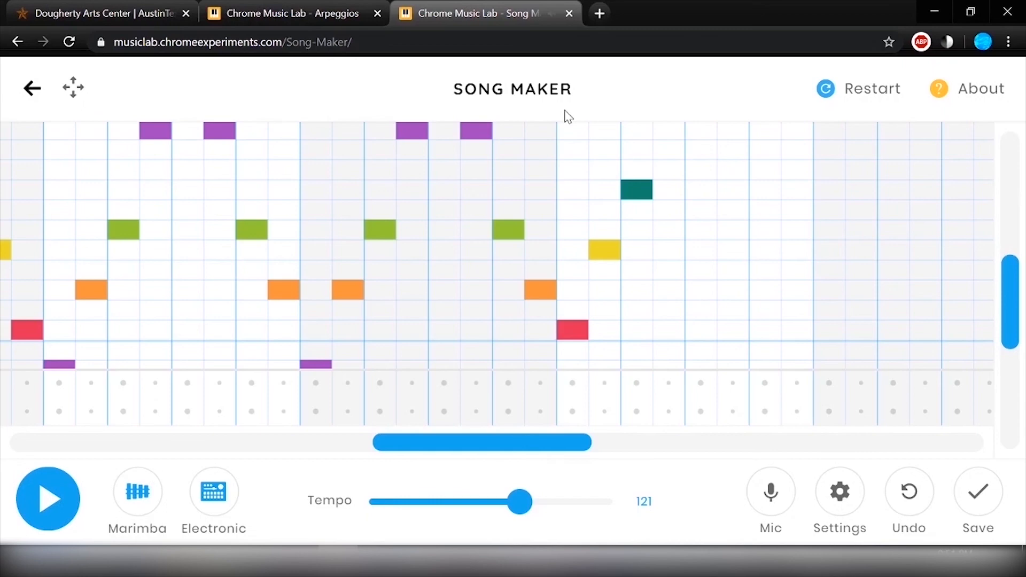
Step: Check the C major chord's pattern on the Arpeggios wheel again, then return to Song Maker
click(278, 12)
click(499, 408)
click(499, 407)
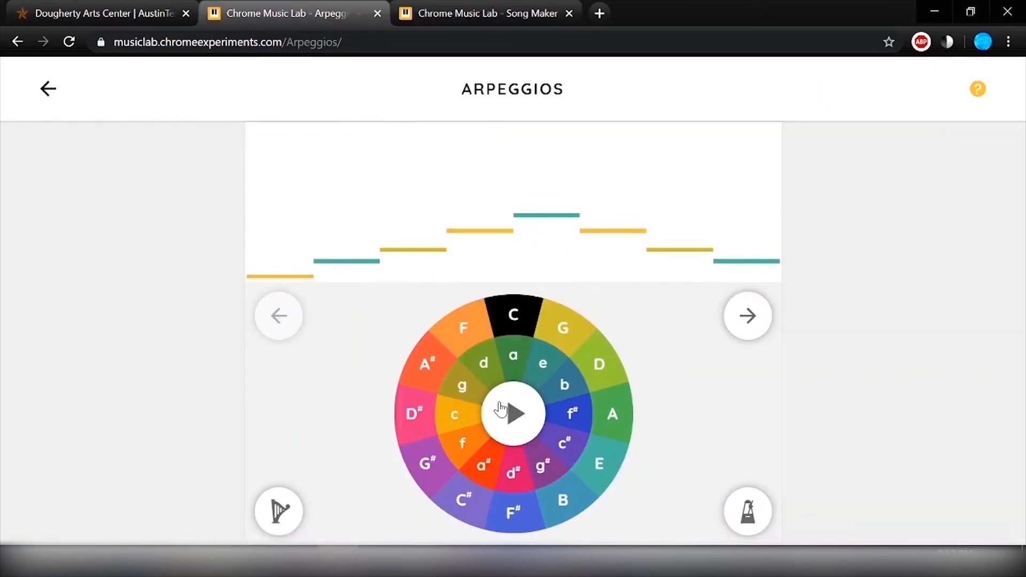
click(510, 13)
Step: Complete bar 9 with a high C, a high E as the peak, and the descending notes C, G and E
click(578, 328)
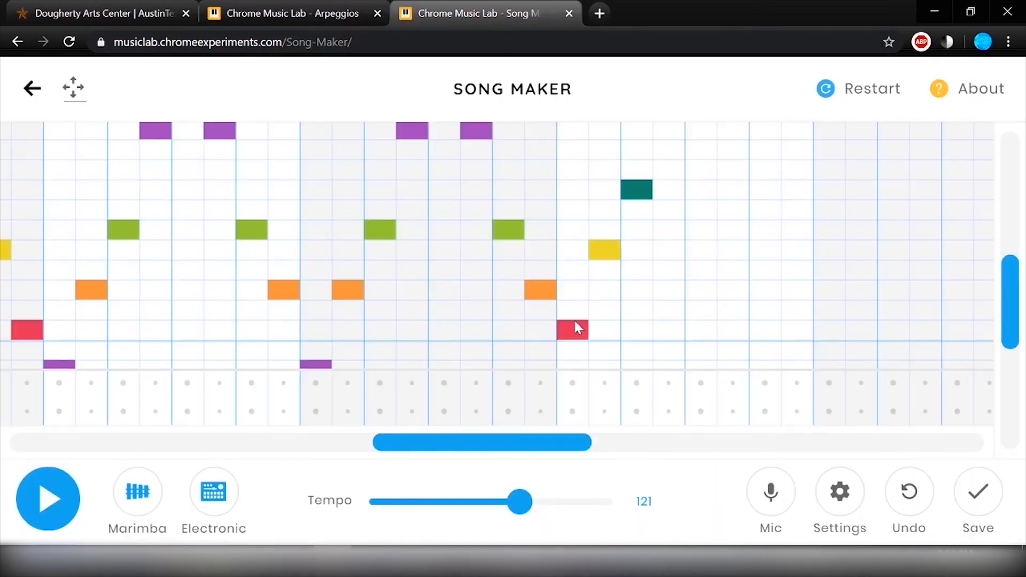
click(603, 251)
click(605, 252)
drag(1014, 291, 1015, 256)
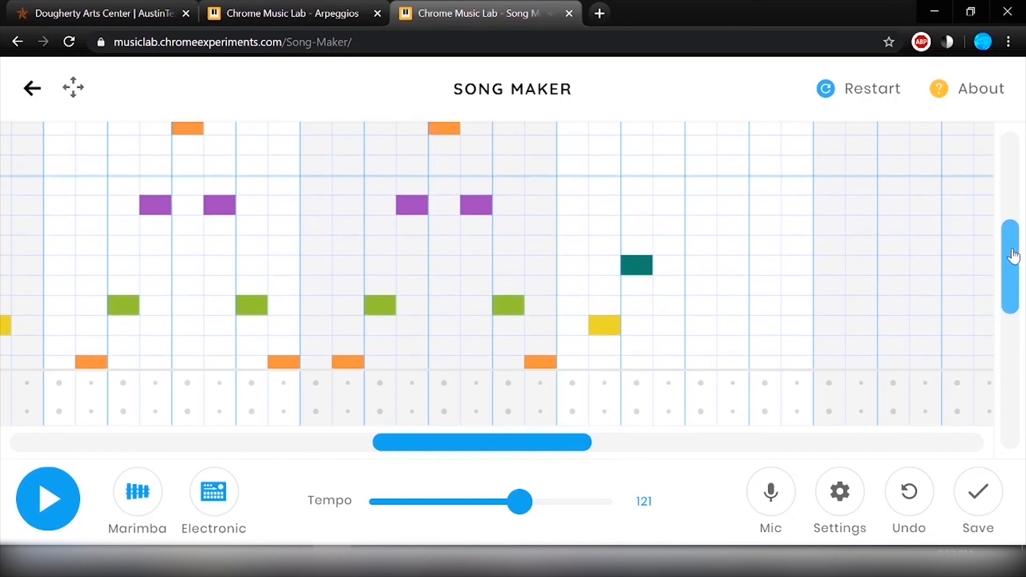
click(664, 187)
click(665, 189)
click(668, 170)
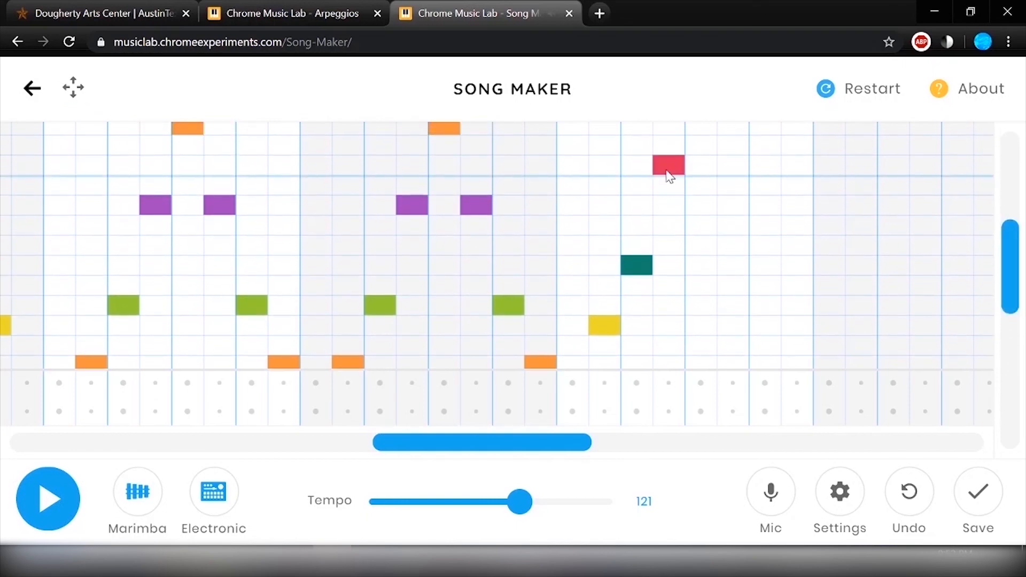
drag(1008, 272, 1010, 238)
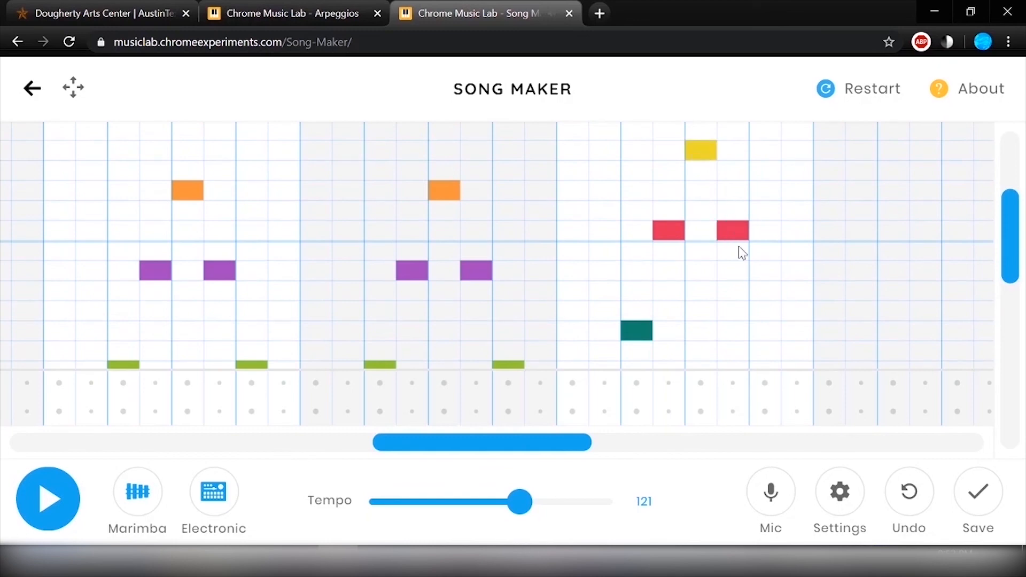
click(763, 333)
drag(1010, 232, 1010, 327)
Step: Repeat the C major arpeggio in bar 10, placing C, E, G, C, E, C, G and E at bar 9's pitches
click(829, 291)
click(862, 209)
scroll(925, 231, up, 1)
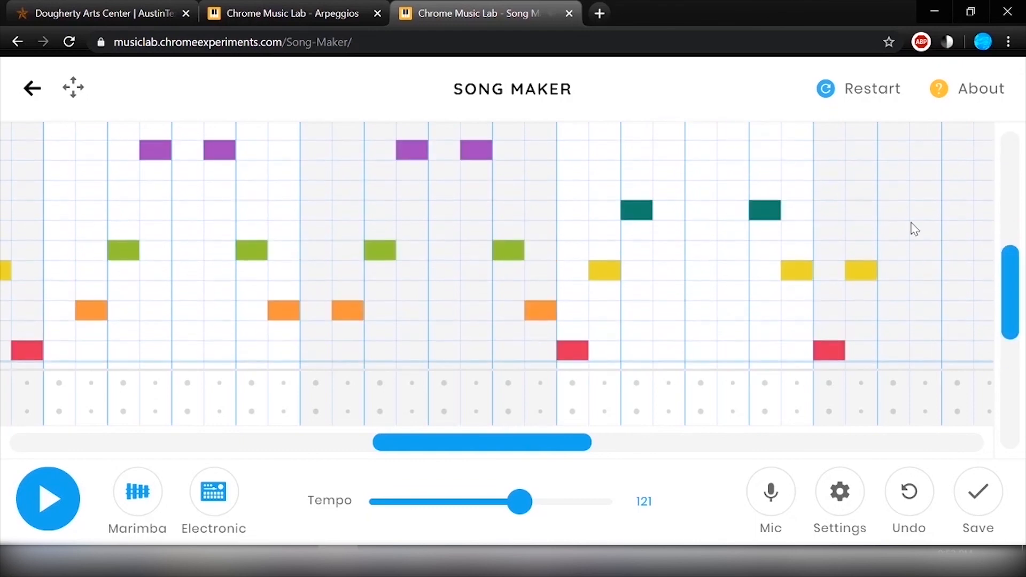
scroll(926, 214, up, 1)
click(926, 187)
drag(568, 442, 630, 442)
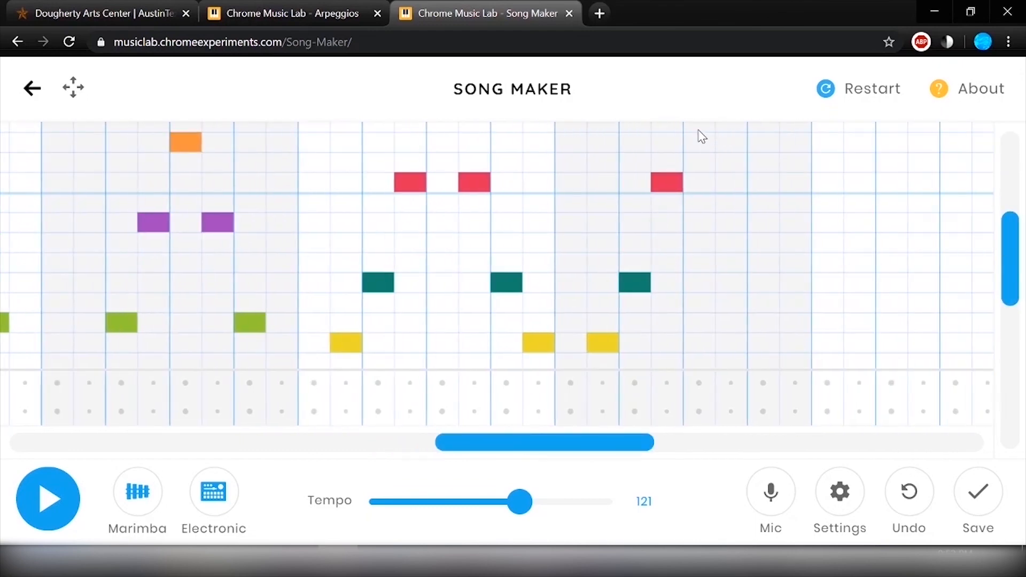
drag(1014, 251, 1010, 289)
click(731, 228)
click(760, 327)
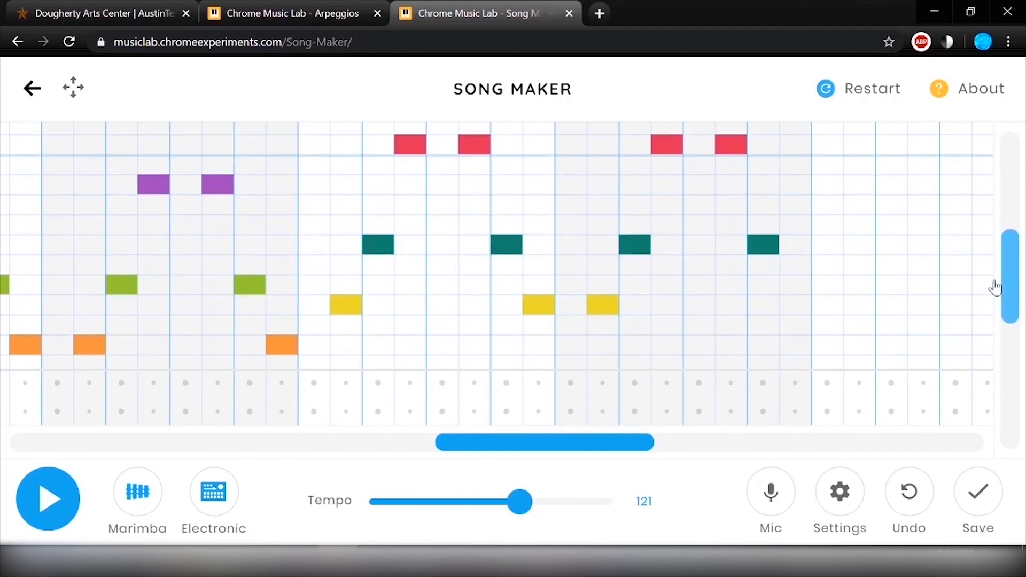
click(795, 304)
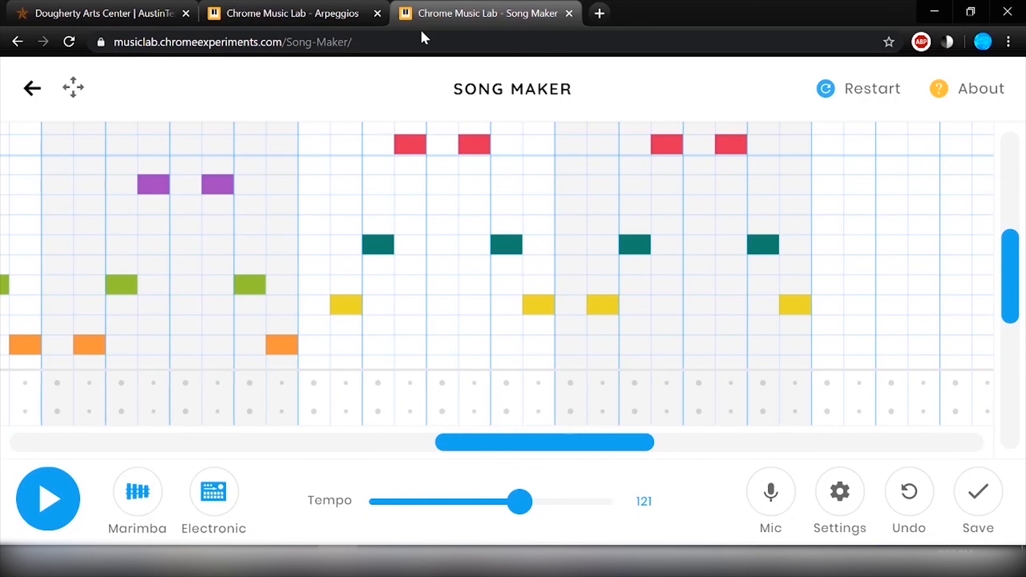
Step: Listen to the D minor chord's pattern on the Arpeggios wheel, then return to Song Maker
click(305, 8)
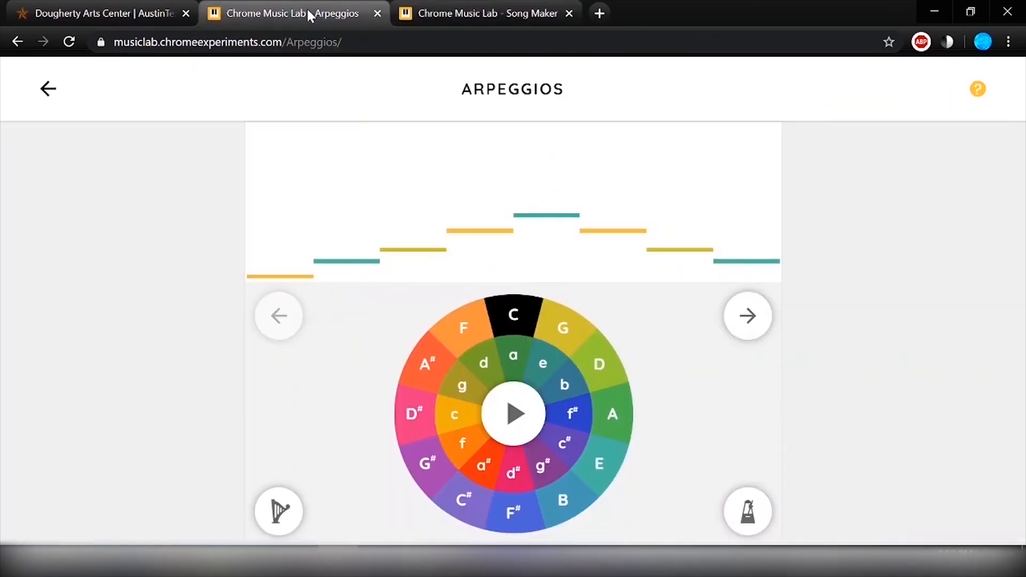
click(484, 362)
click(515, 422)
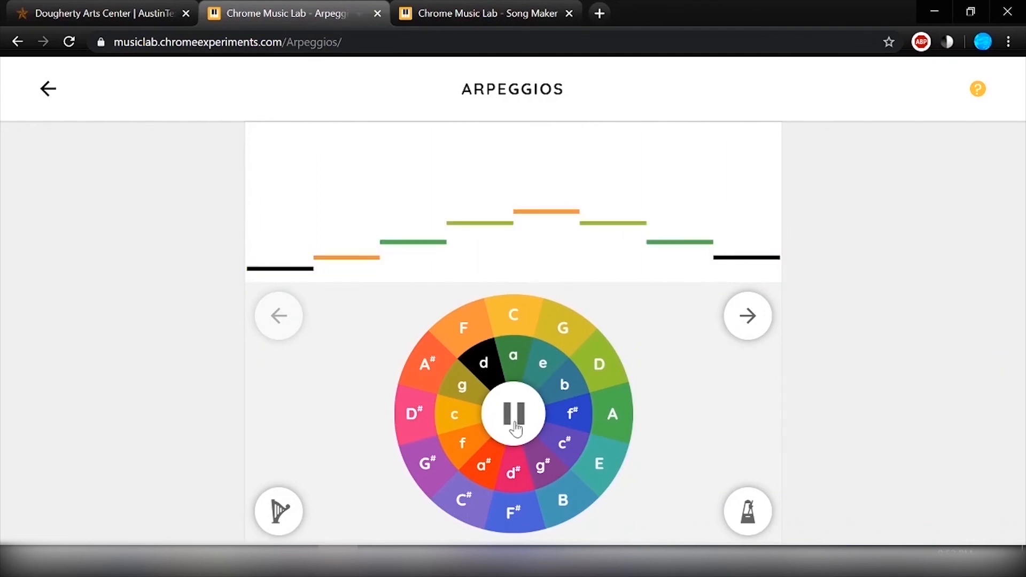
click(519, 425)
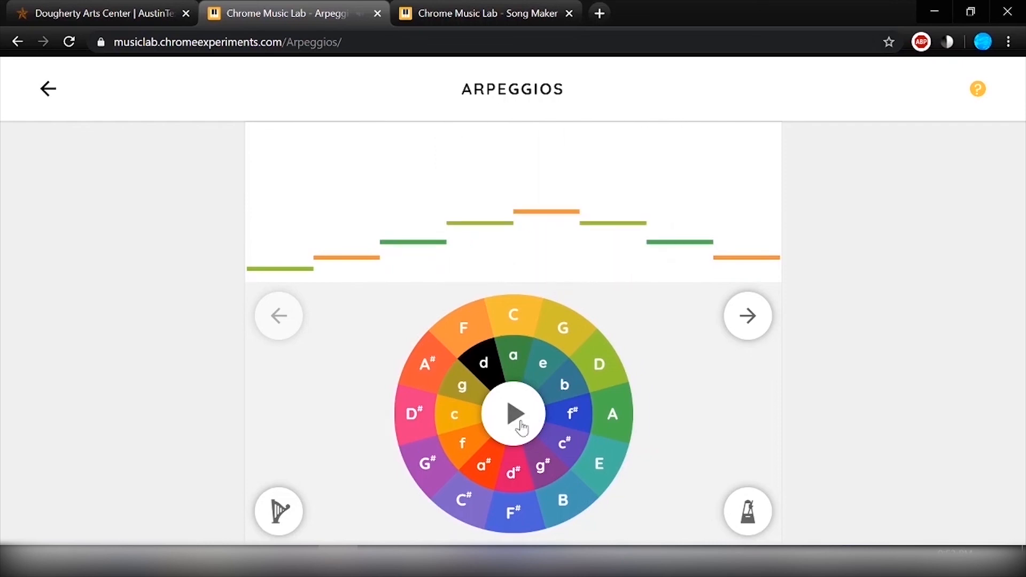
click(496, 15)
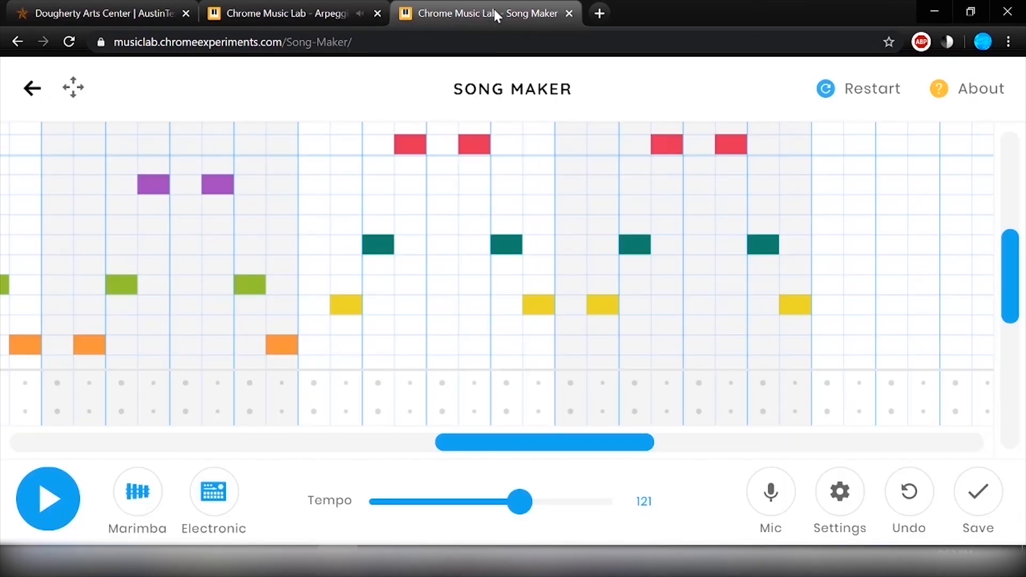
Step: Start the D minor arpeggio in bar 11 with the ascending notes D, F, A and high D
click(827, 331)
click(828, 332)
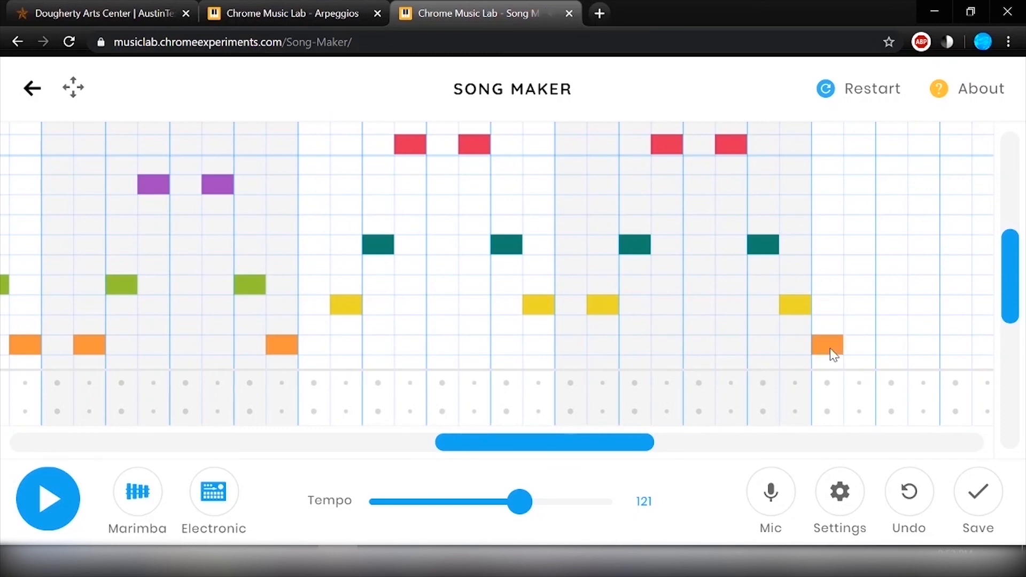
drag(1015, 281, 1016, 309)
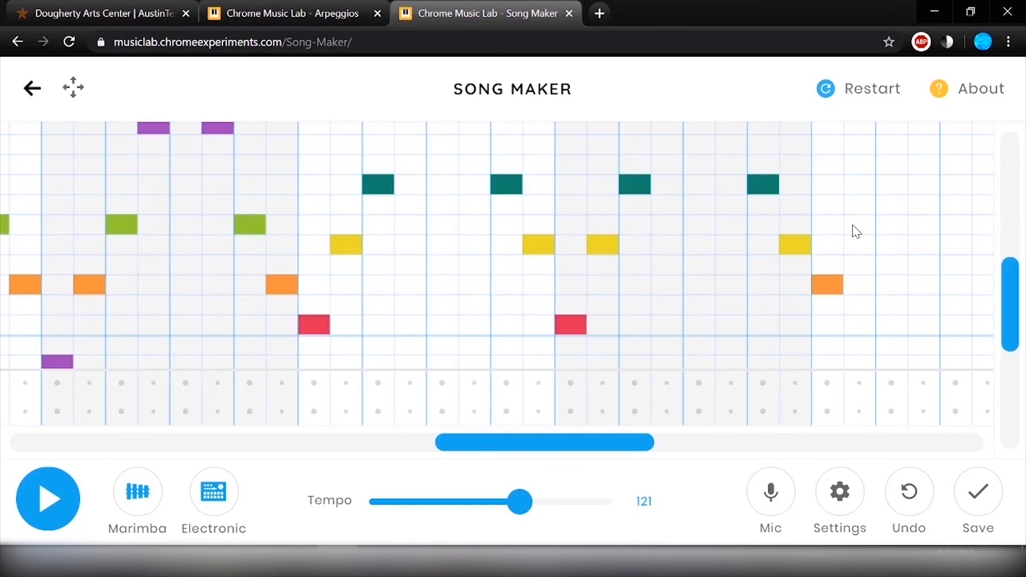
click(855, 230)
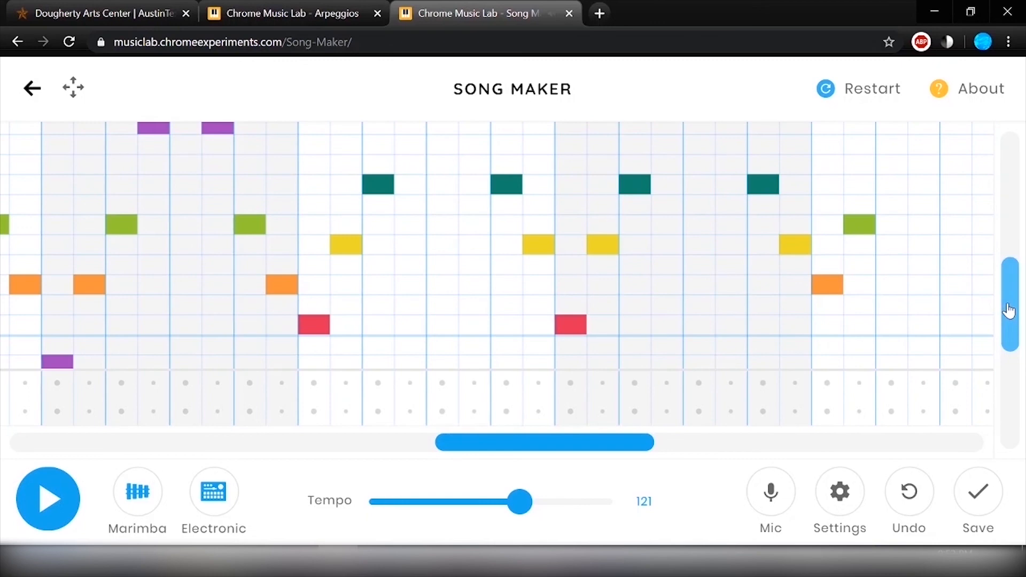
drag(1009, 313, 1009, 268)
click(896, 253)
click(896, 251)
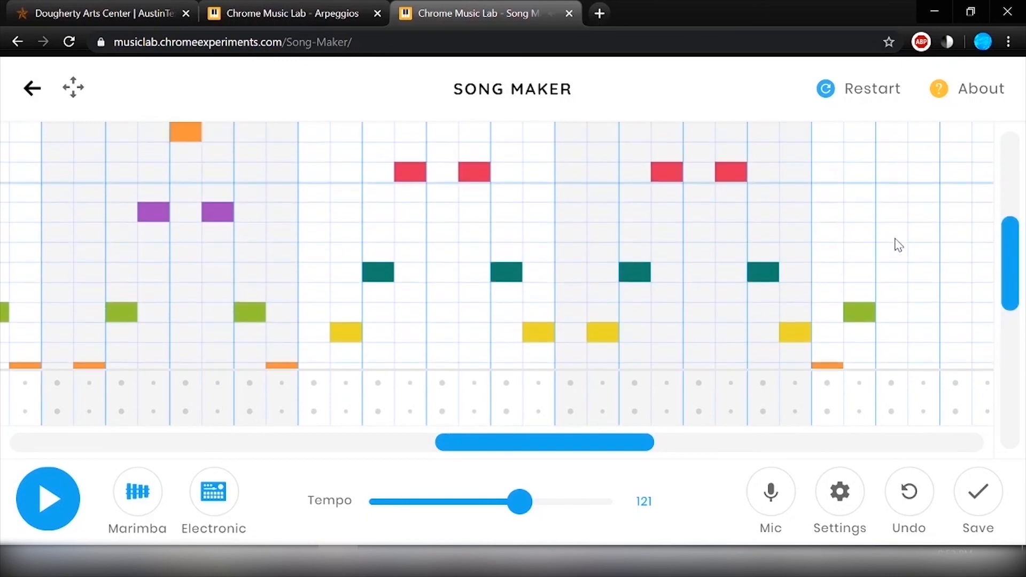
click(897, 235)
click(926, 140)
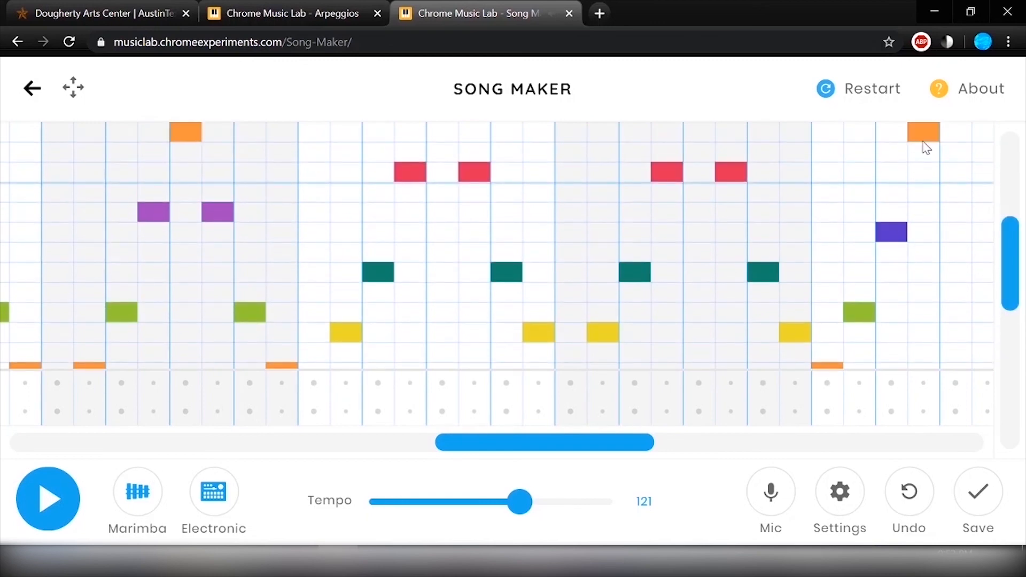
Step: Complete bar 11 with a high F as the peak, followed by the descending notes D, A and F
scroll(981, 171, up, 3)
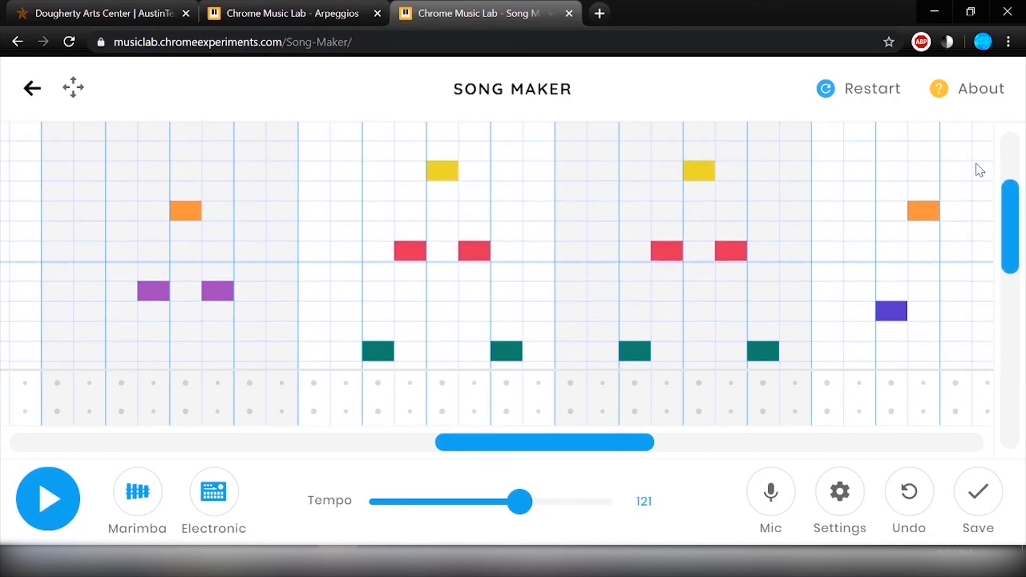
click(965, 140)
click(960, 140)
click(962, 155)
click(981, 210)
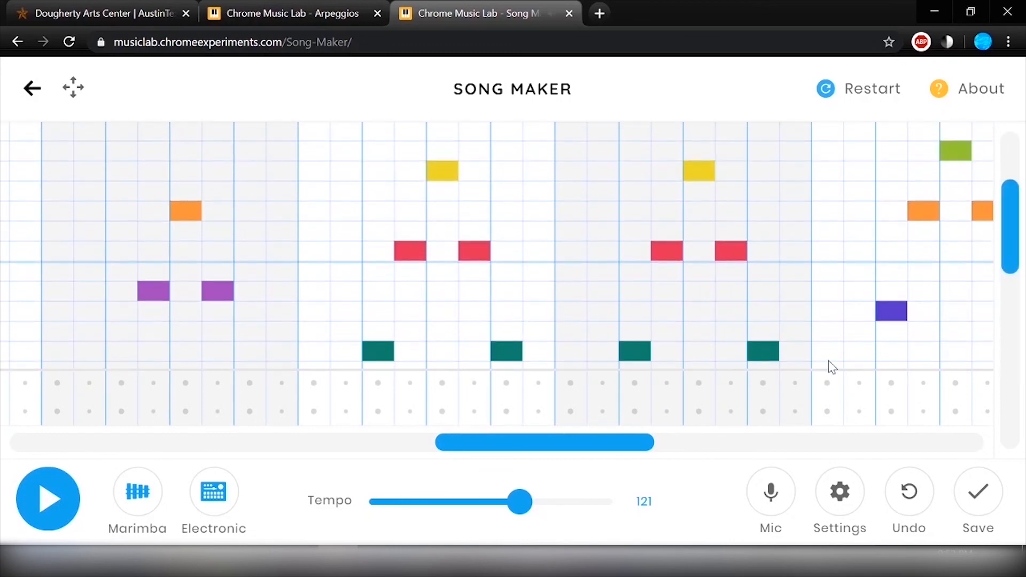
drag(585, 442, 623, 444)
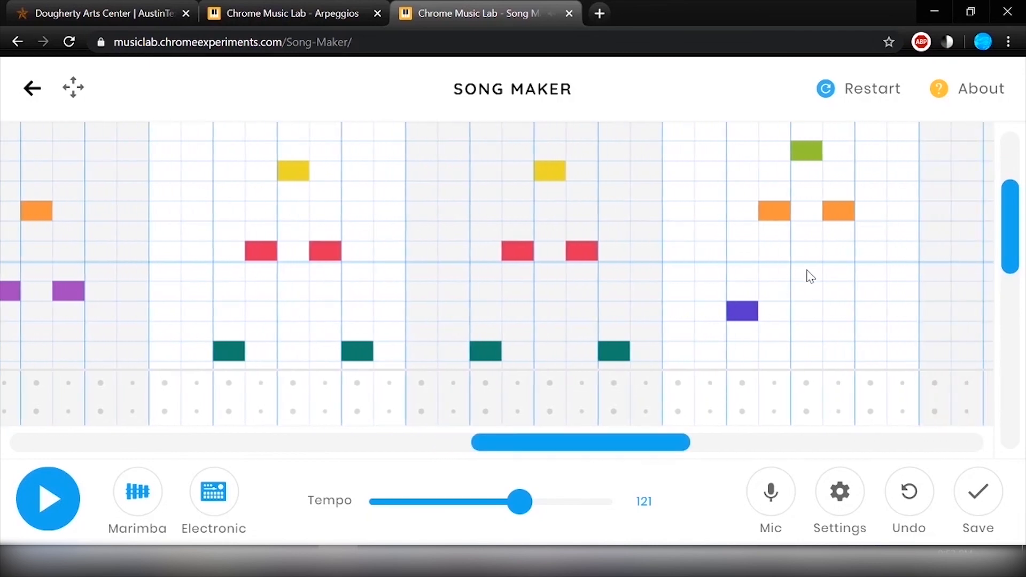
click(869, 312)
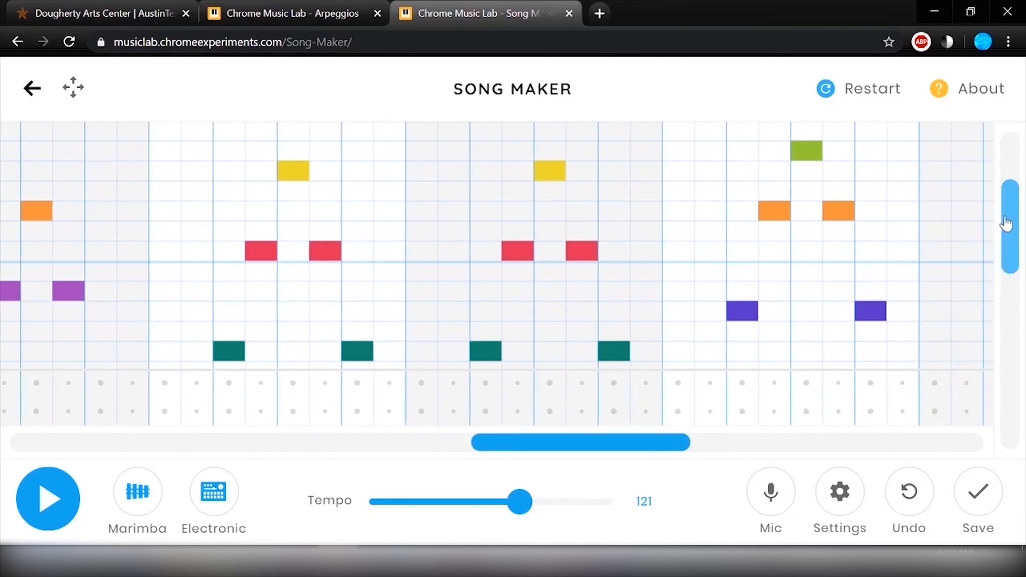
drag(1006, 223, 1008, 272)
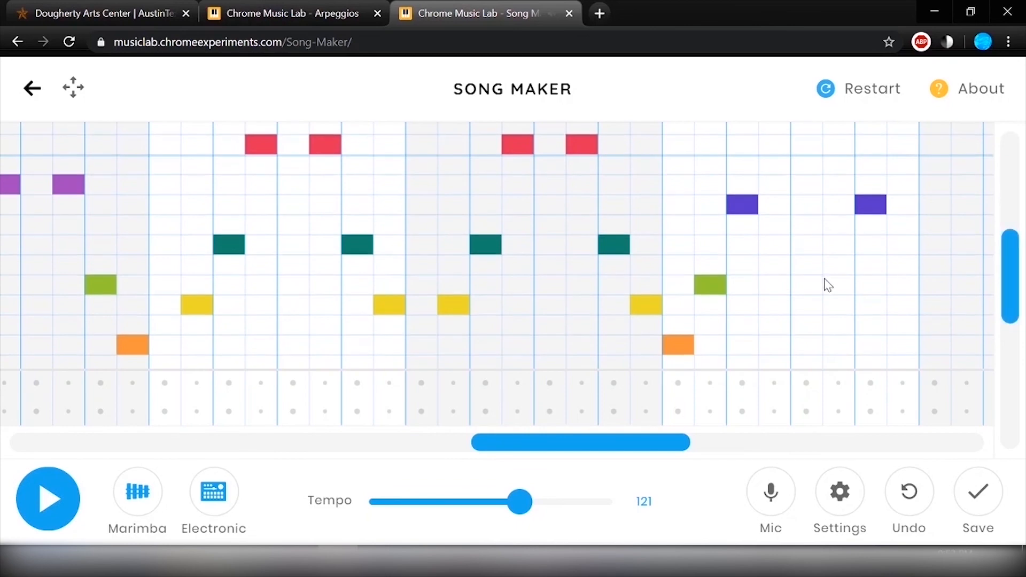
click(898, 294)
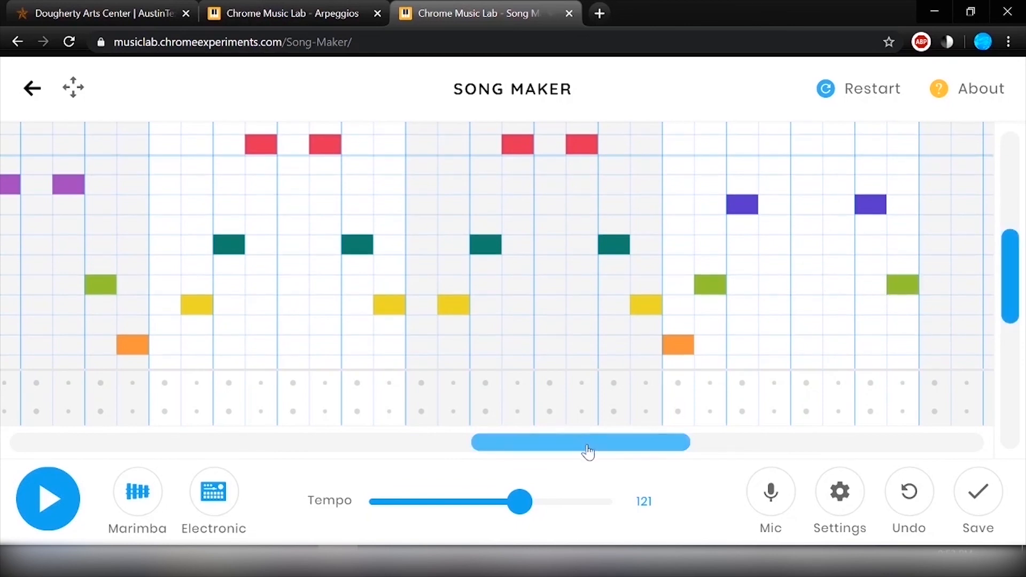
Step: Repeat the D minor arpeggio in bar 12, placing D, F, A, D, F, D, A and F at bar 11's pitches
drag(588, 451, 667, 453)
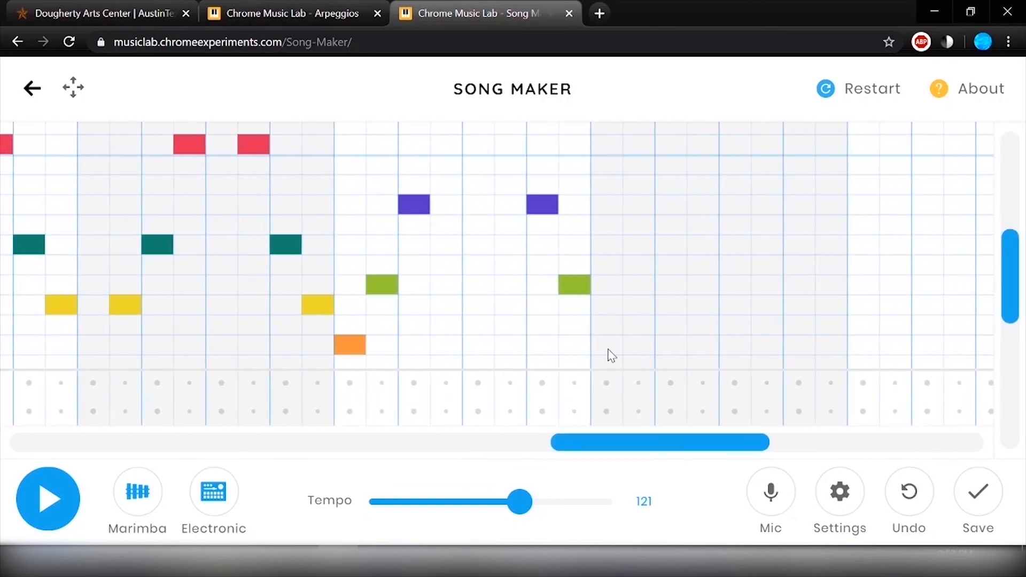
click(639, 295)
click(674, 211)
scroll(701, 165, up, 3)
click(700, 165)
scroll(700, 165, up, 3)
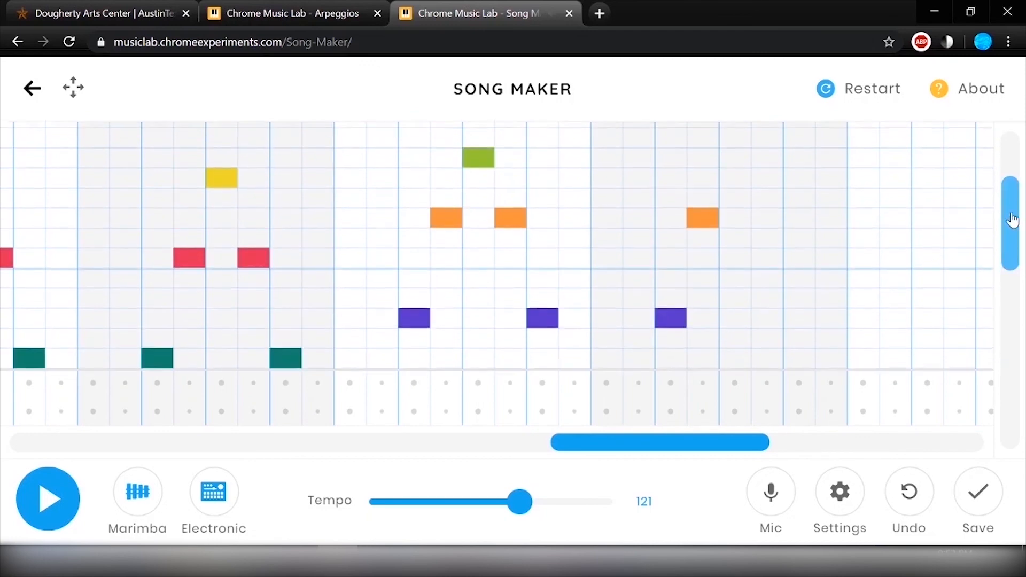
click(742, 173)
drag(1008, 217, 1008, 265)
drag(612, 449, 713, 457)
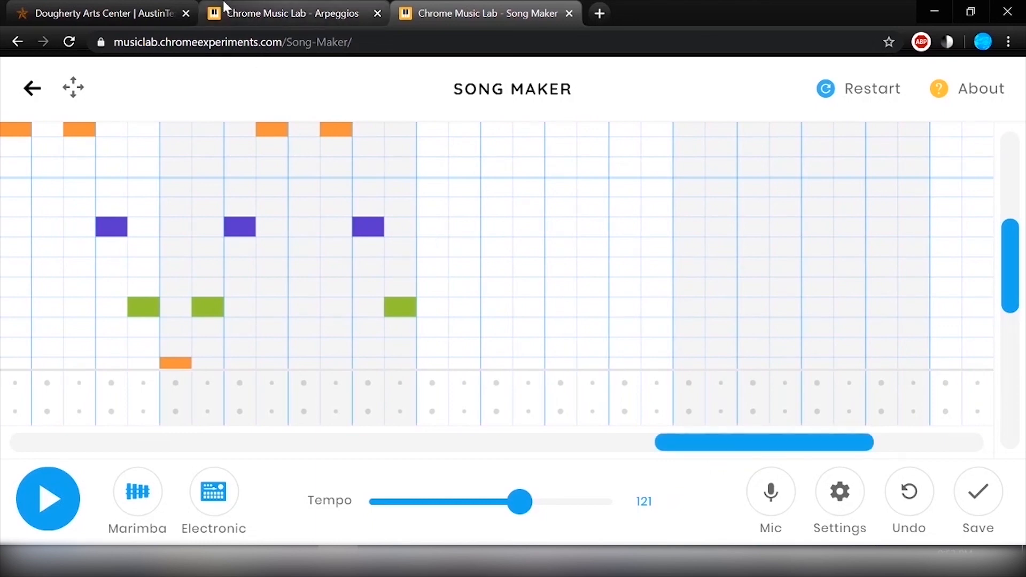
Step: Listen to the E minor chord's pattern on the Arpeggios wheel, then return to Song Maker
click(260, 12)
click(540, 367)
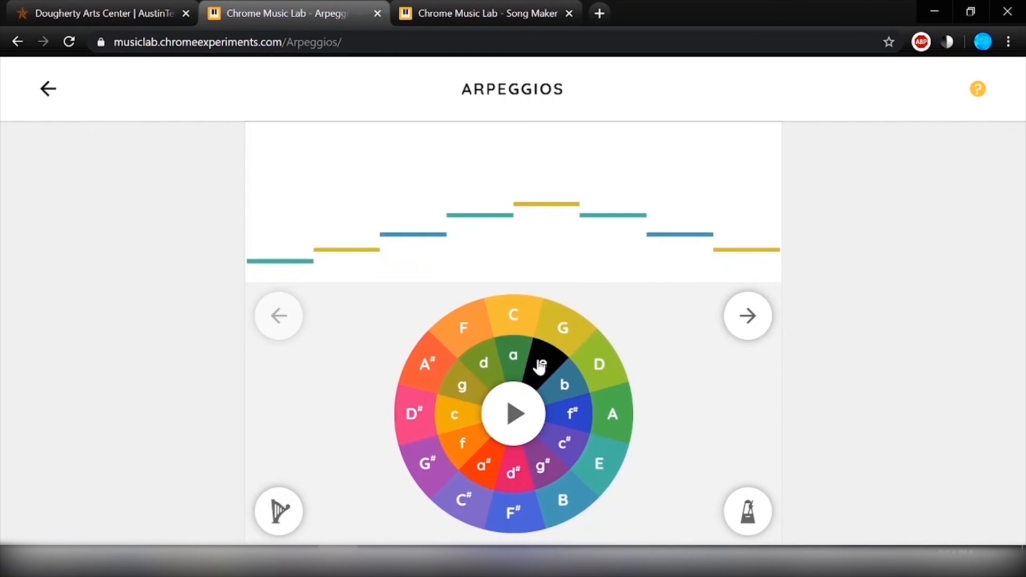
click(516, 441)
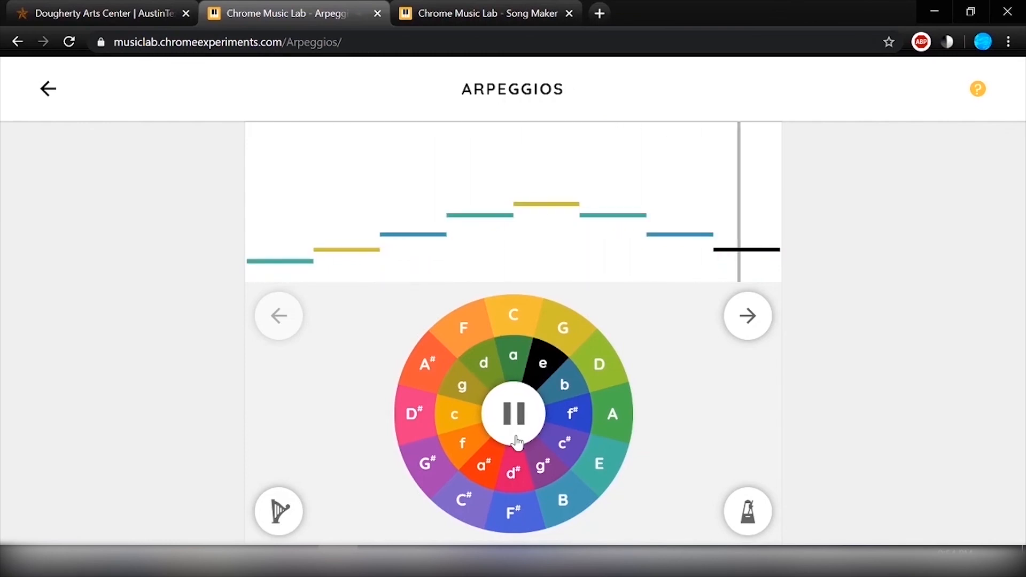
click(516, 441)
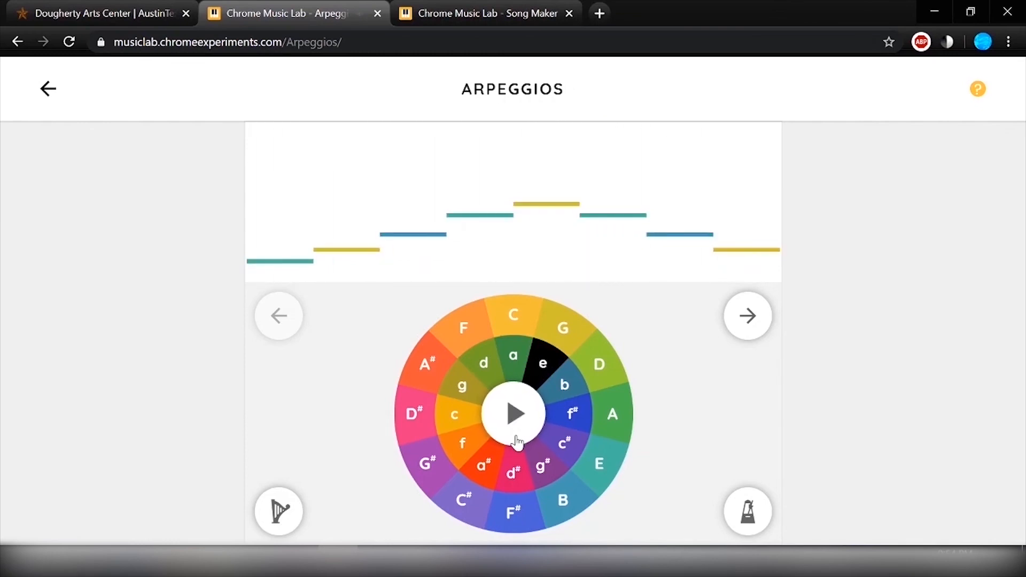
click(501, 13)
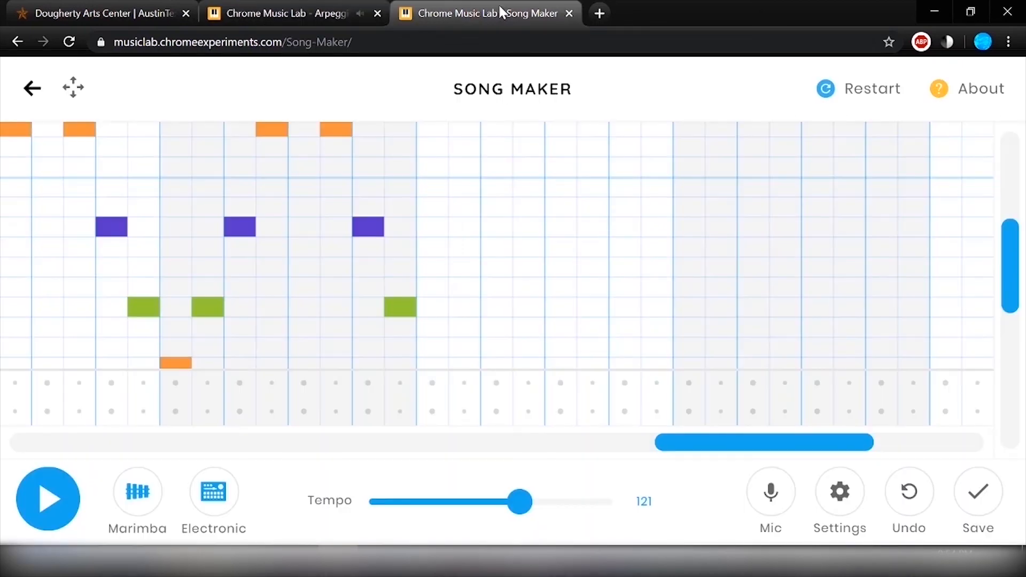
Step: Start the E minor arpeggio in bar 13 with the ascending notes E, G, B and high E
click(427, 349)
click(427, 349)
click(436, 327)
click(463, 264)
click(493, 207)
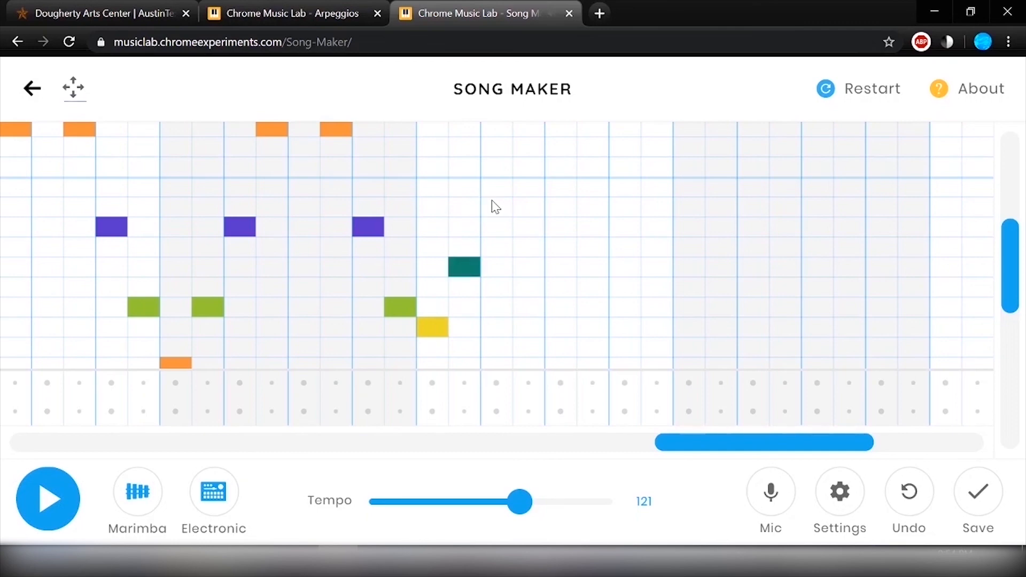
click(495, 191)
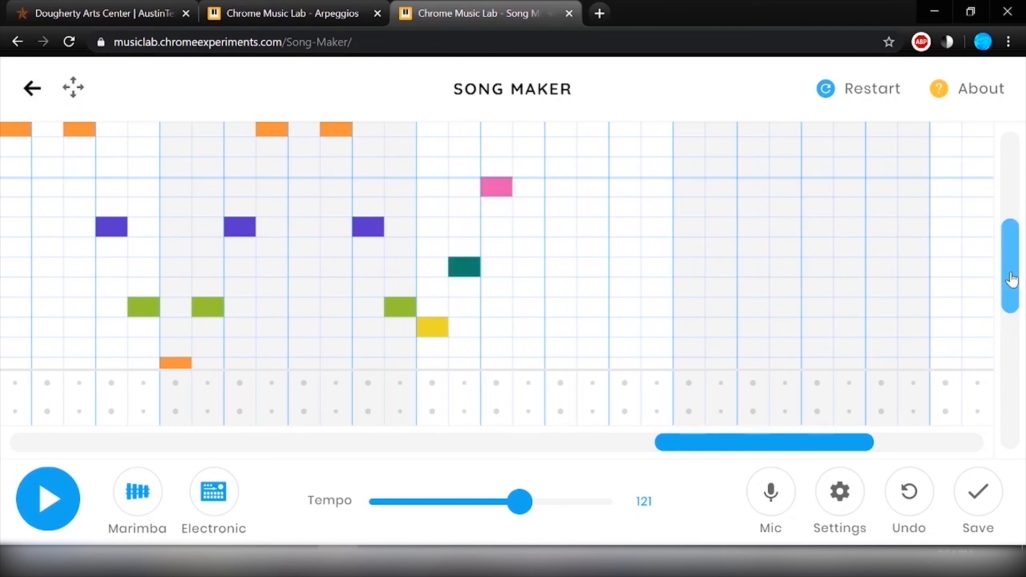
drag(1009, 274, 1010, 241)
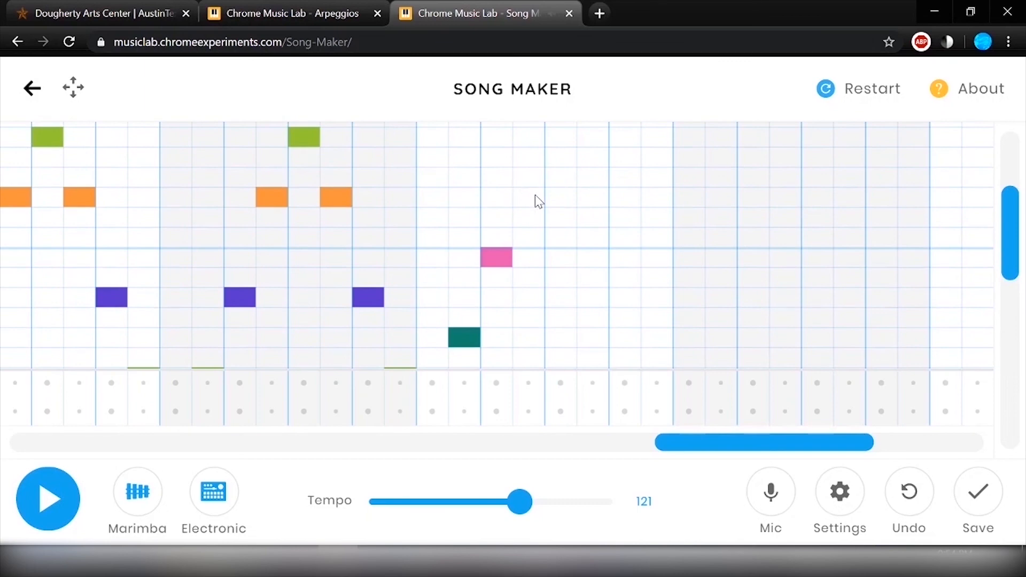
click(534, 175)
click(533, 171)
click(535, 156)
Step: Complete bar 13 with a high G as the peak, followed by the descending notes E, B and G
drag(1008, 230, 1009, 197)
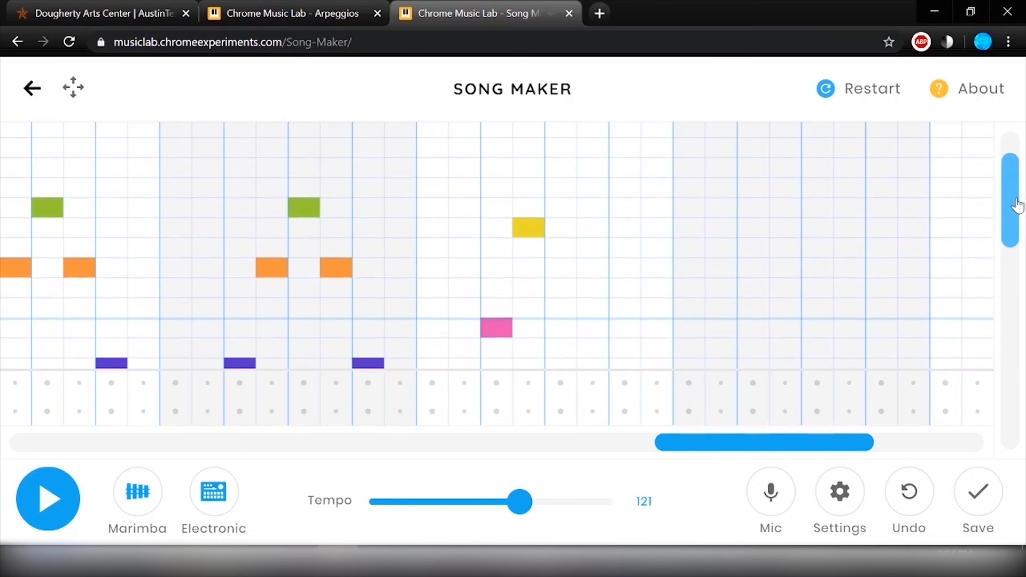
click(563, 153)
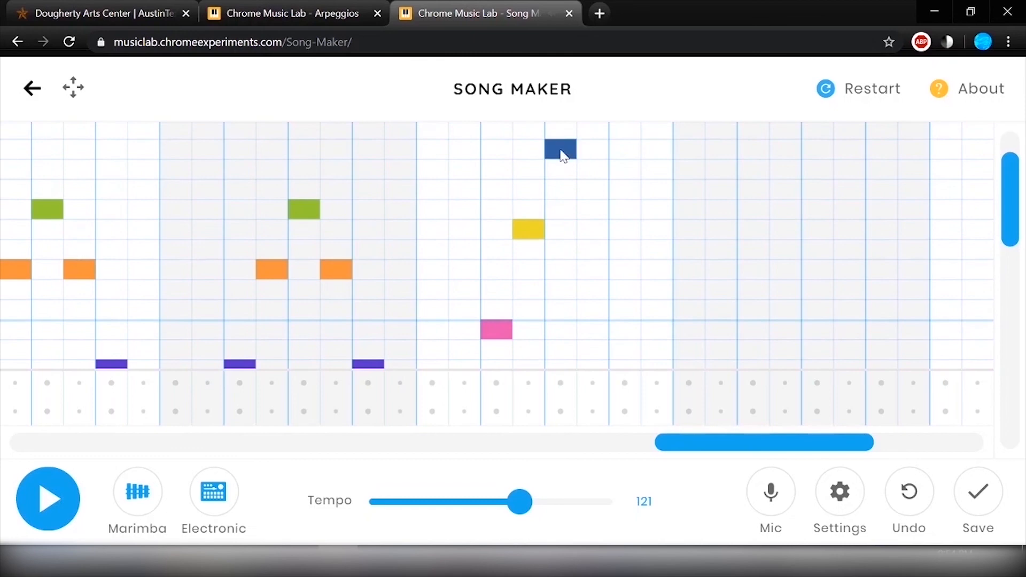
click(563, 154)
click(561, 169)
click(590, 233)
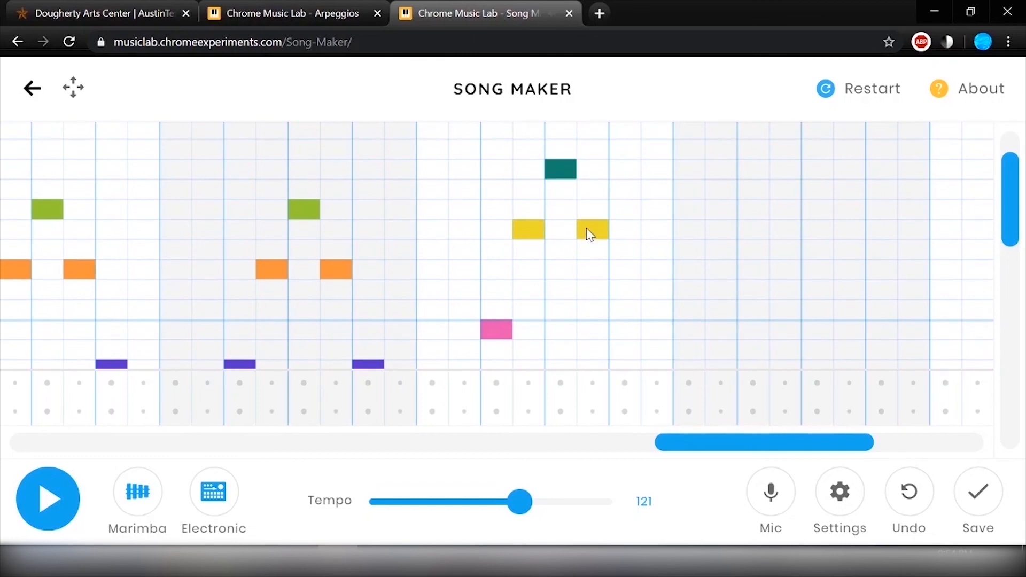
click(621, 331)
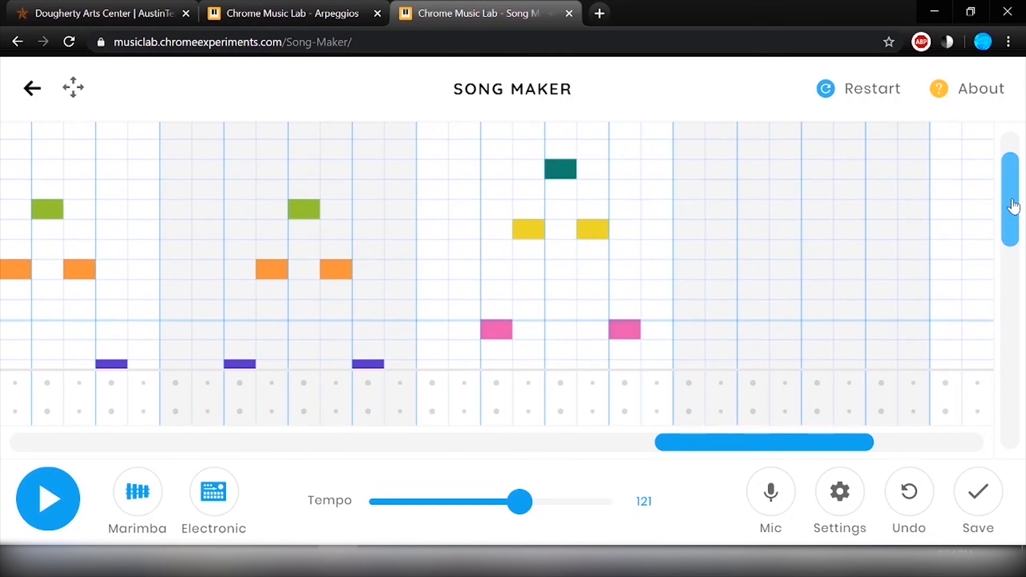
drag(1014, 207, 1010, 318)
click(661, 274)
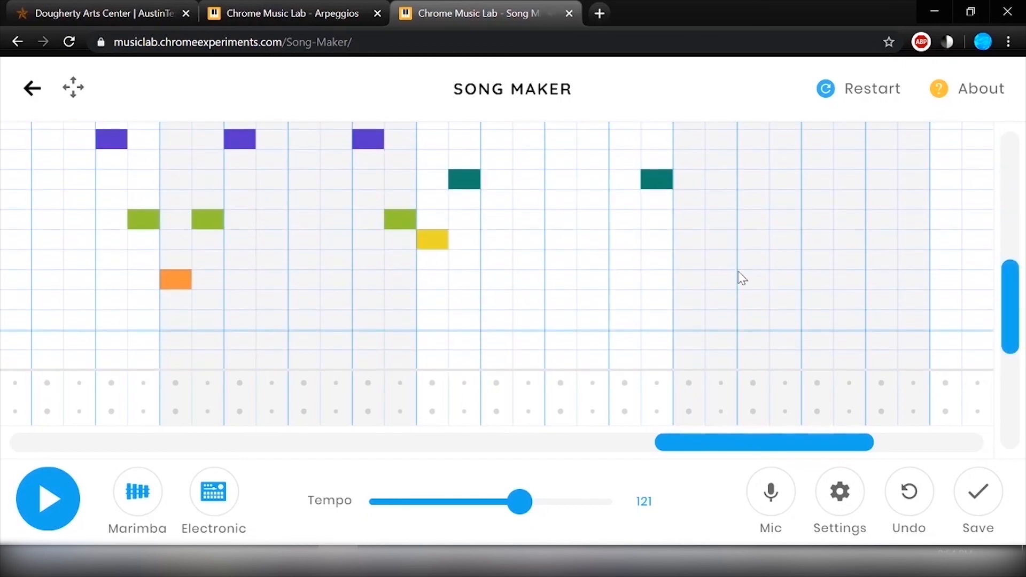
Step: Repeat the E minor arpeggio in bar 14, placing its eight notes at the same pitches as bar 13
click(687, 241)
drag(762, 449, 798, 449)
click(588, 181)
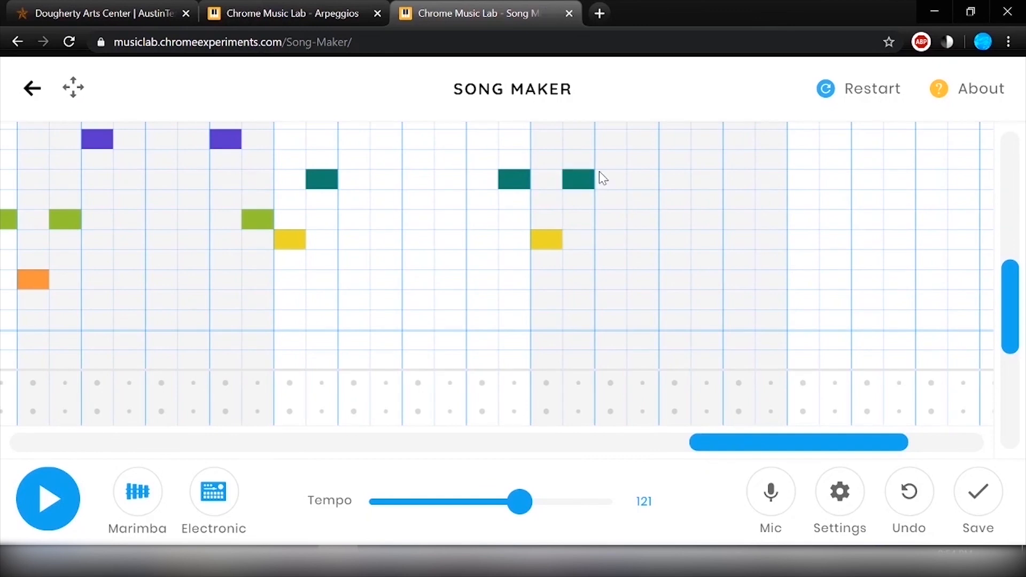
scroll(861, 230, up, 2)
scroll(1010, 239, up, 2)
click(642, 157)
scroll(1010, 192, up, 3)
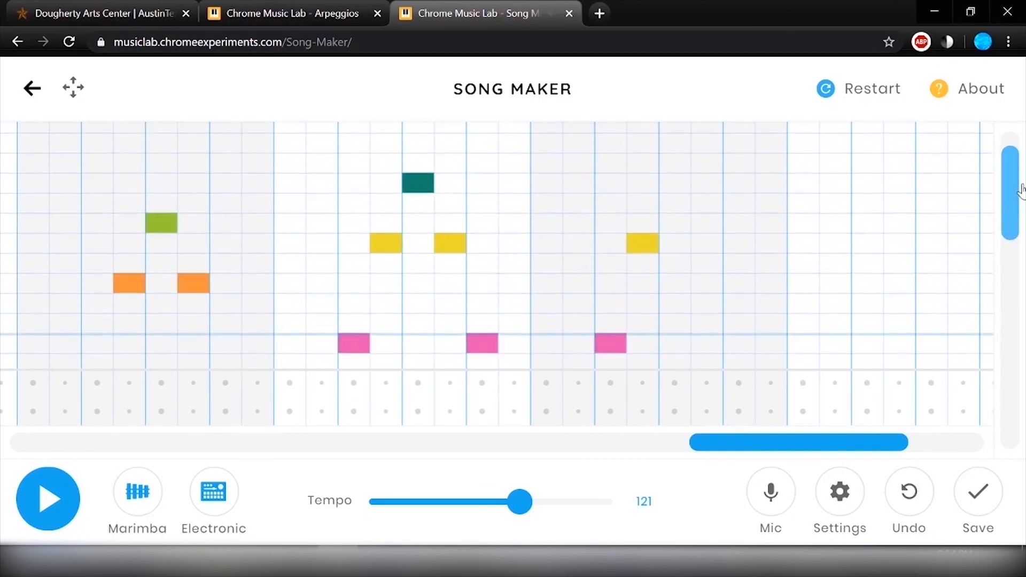
click(706, 243)
click(738, 343)
scroll(978, 233, down, 3)
click(770, 259)
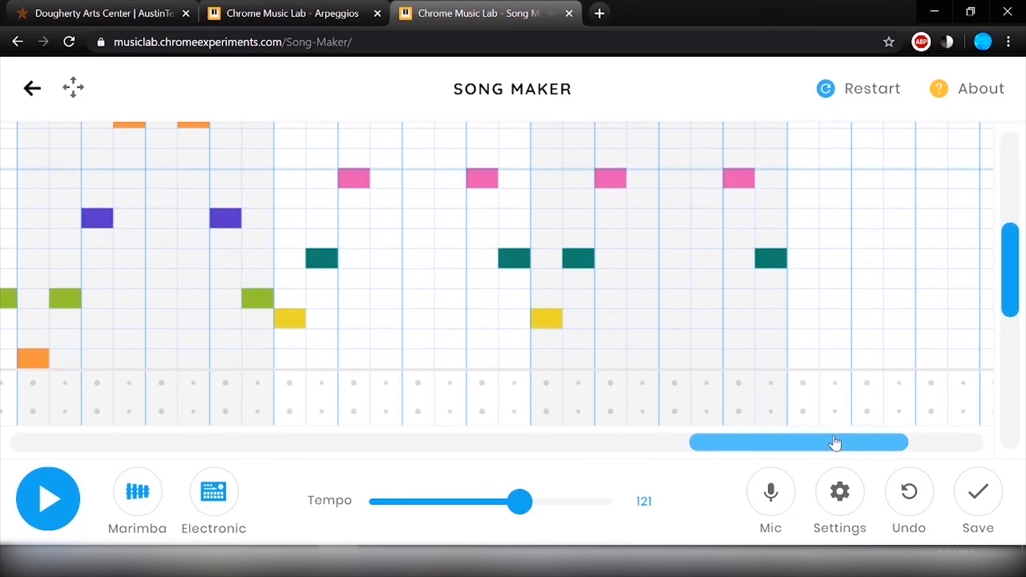
Step: Rebuild the C major arpeggio from bars 9 and 10 in bars 15 and 16, starting each bar with C, E, G and high C
drag(835, 443, 611, 458)
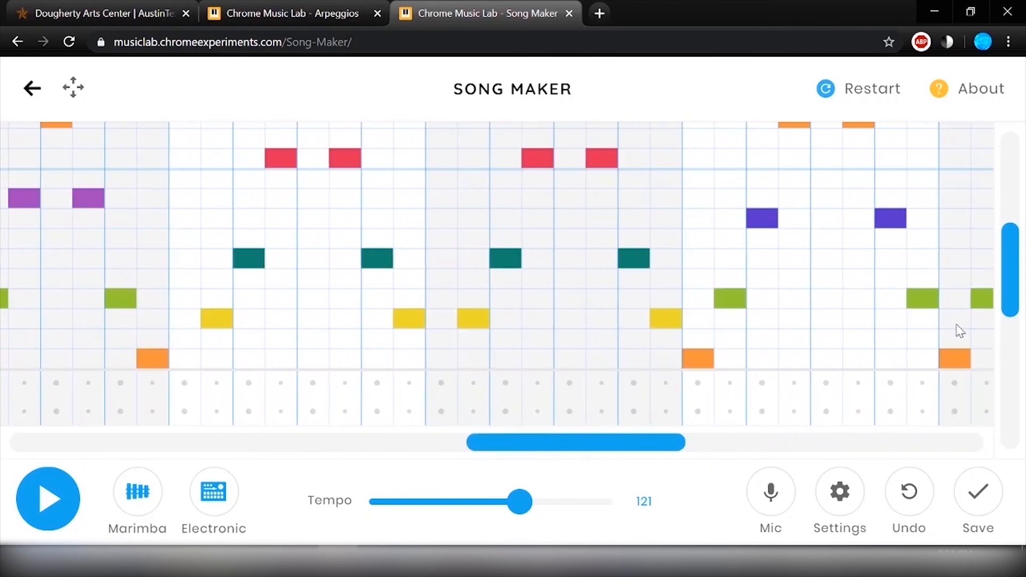
drag(1006, 280, 1001, 339)
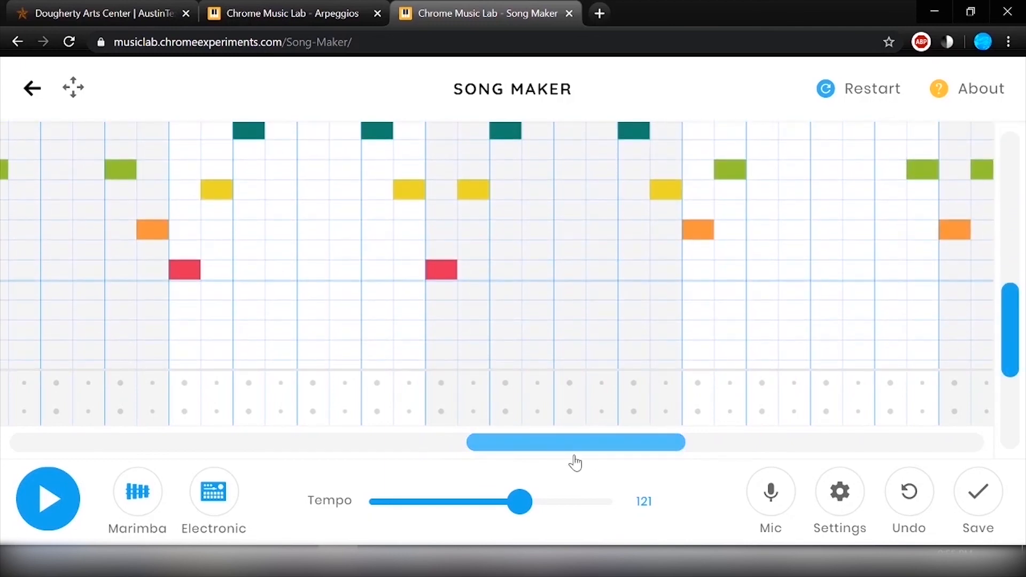
drag(593, 451, 836, 464)
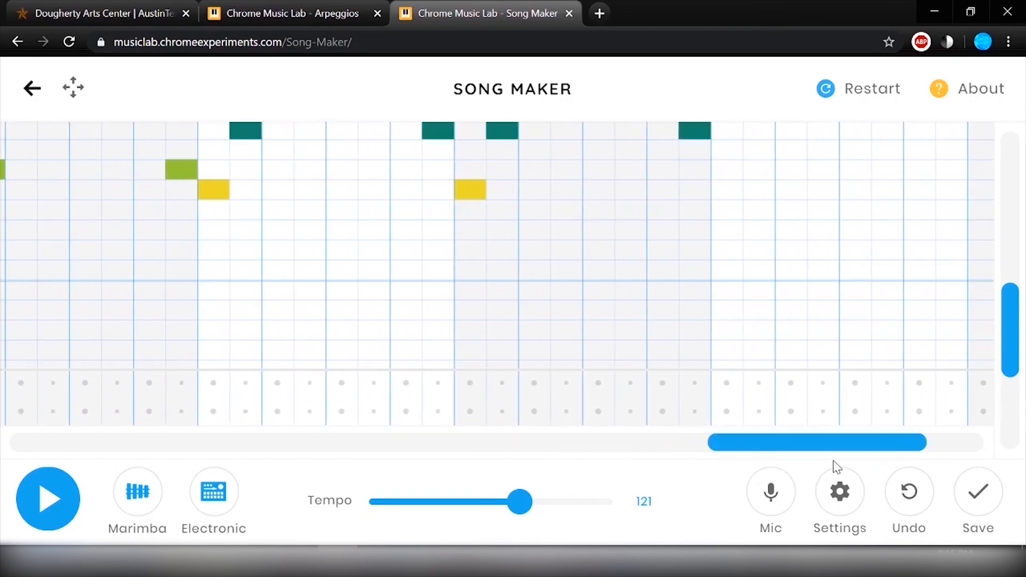
click(732, 277)
drag(769, 442, 538, 444)
mouse_move(1010, 314)
mouse_down()
mouse_move(1021, 264)
mouse_move(1012, 324)
mouse_up()
scroll(641, 161, right, 5)
click(638, 137)
scroll(664, 153, up, 2)
click(669, 132)
click(830, 259)
scroll(892, 206, up, 5)
scroll(922, 185, right, 2)
drag(1012, 192, 1015, 256)
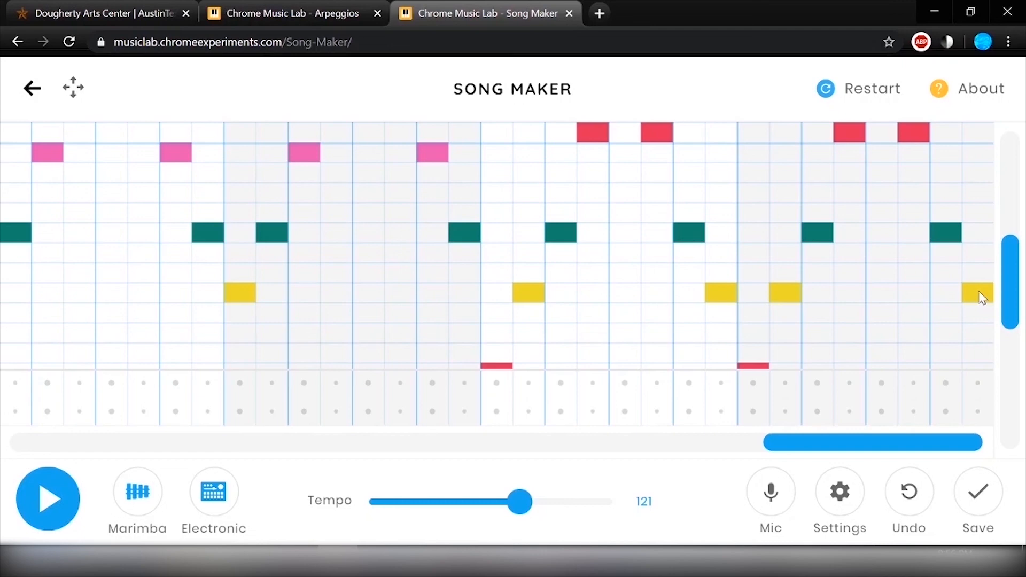
Step: Play the song while raising the tempo to 236 and changing the melody instrument to Synth, and stop playback
click(52, 500)
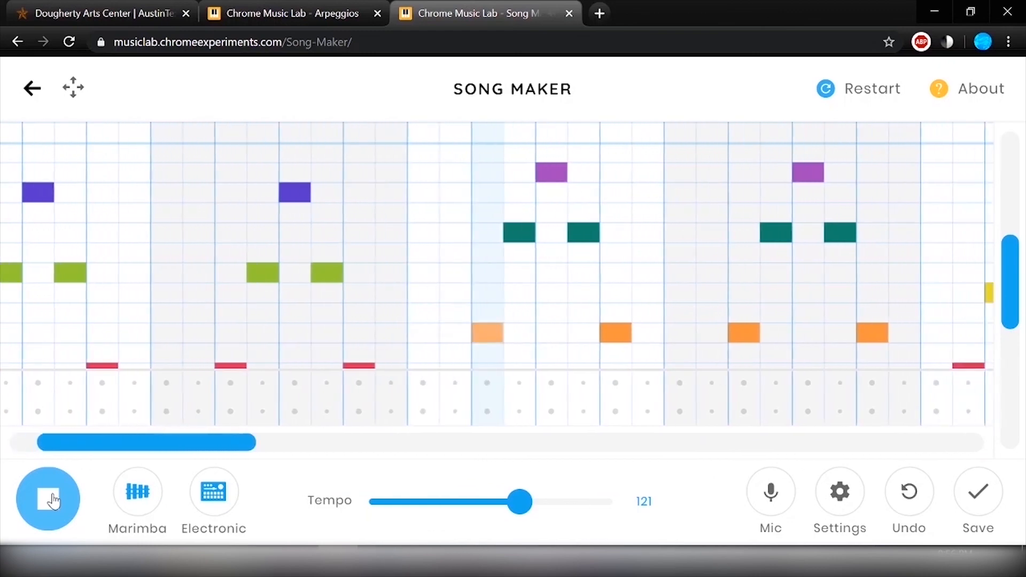
drag(523, 507, 601, 515)
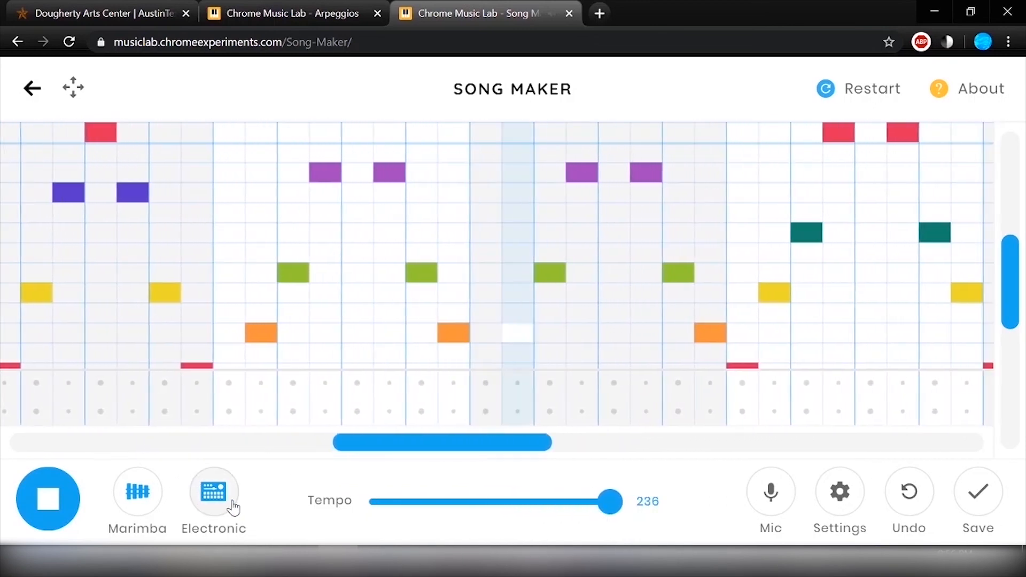
click(143, 502)
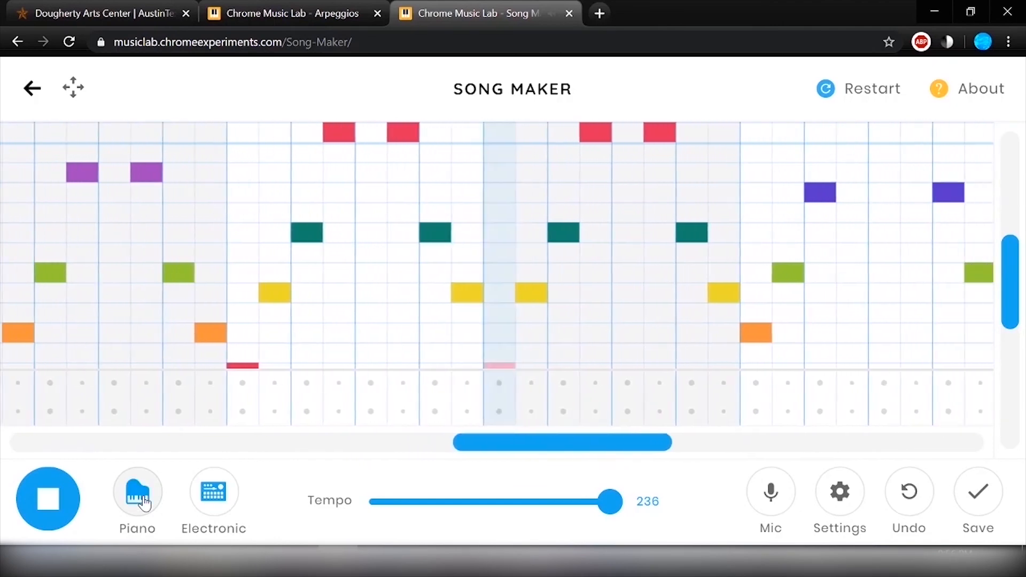
click(143, 502)
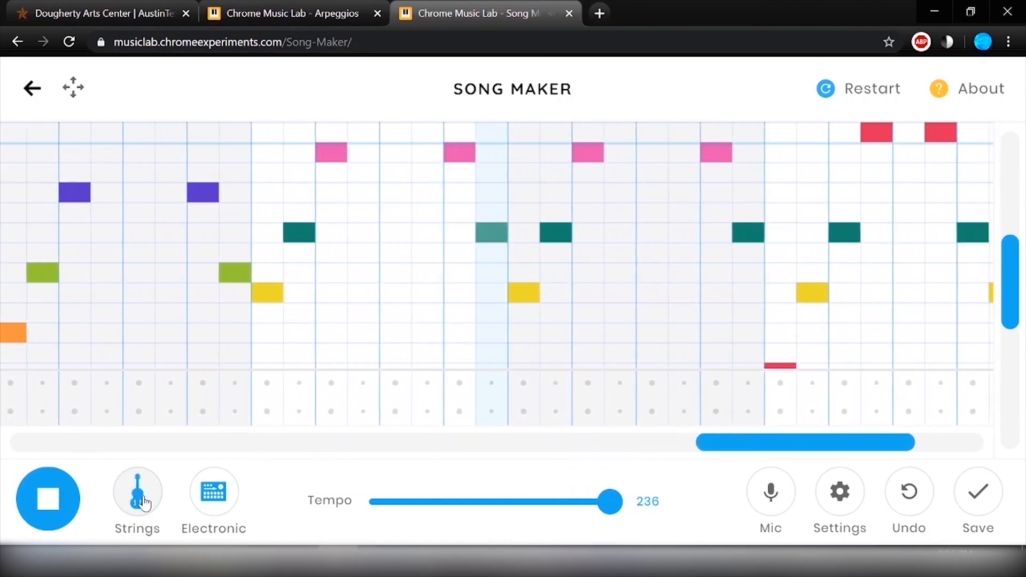
click(143, 502)
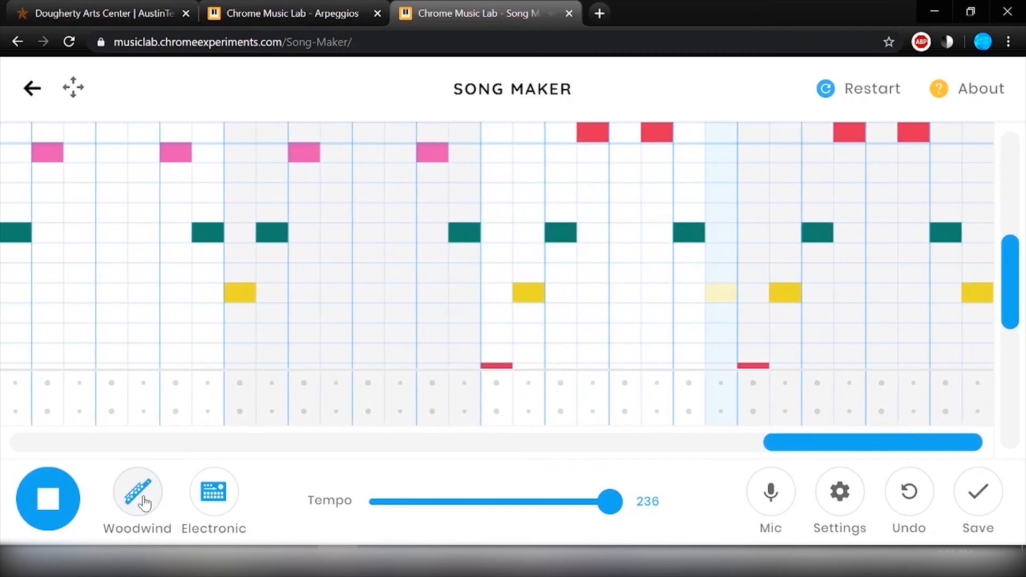
click(143, 502)
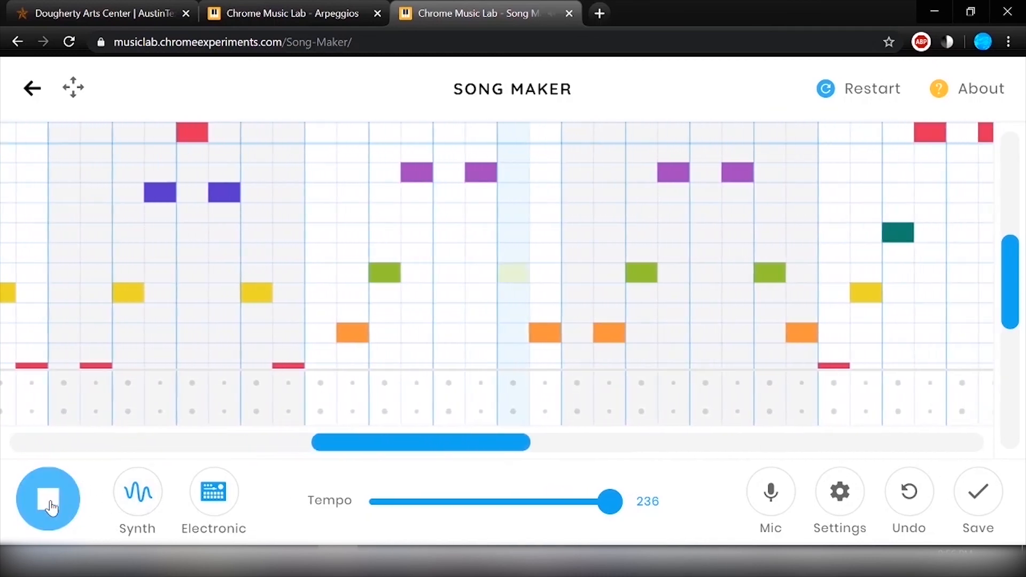
click(48, 503)
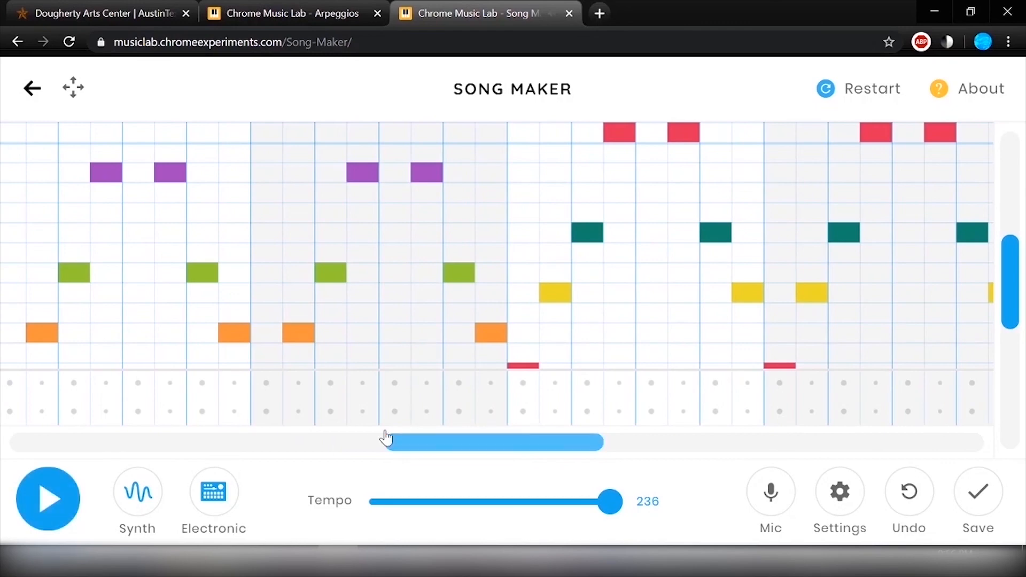
Step: Start the drum beat with a circle on the first column of bars 1 and 2 and a triangle on bar 1's fifth column
drag(430, 444, 48, 434)
click(16, 411)
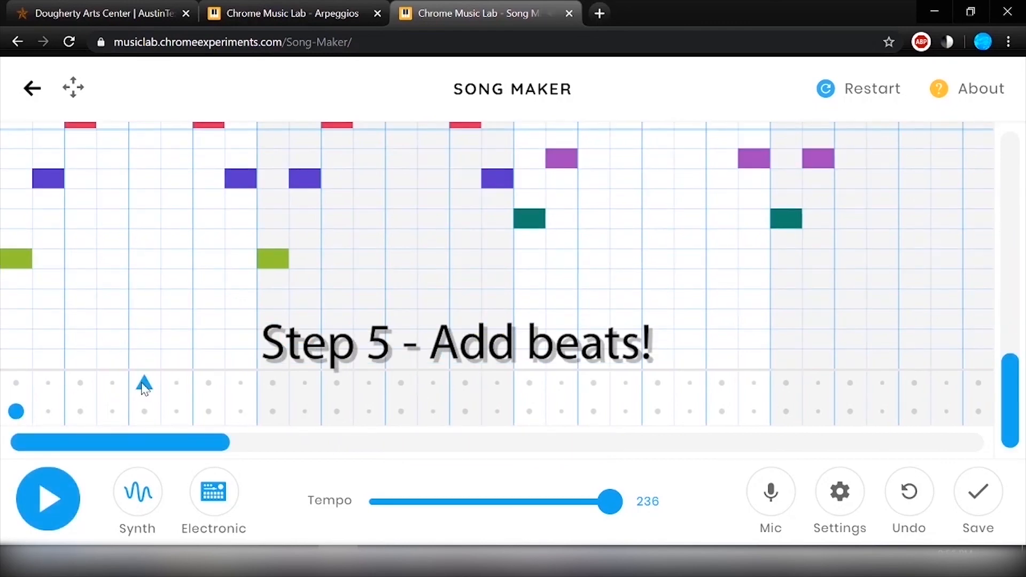
click(273, 412)
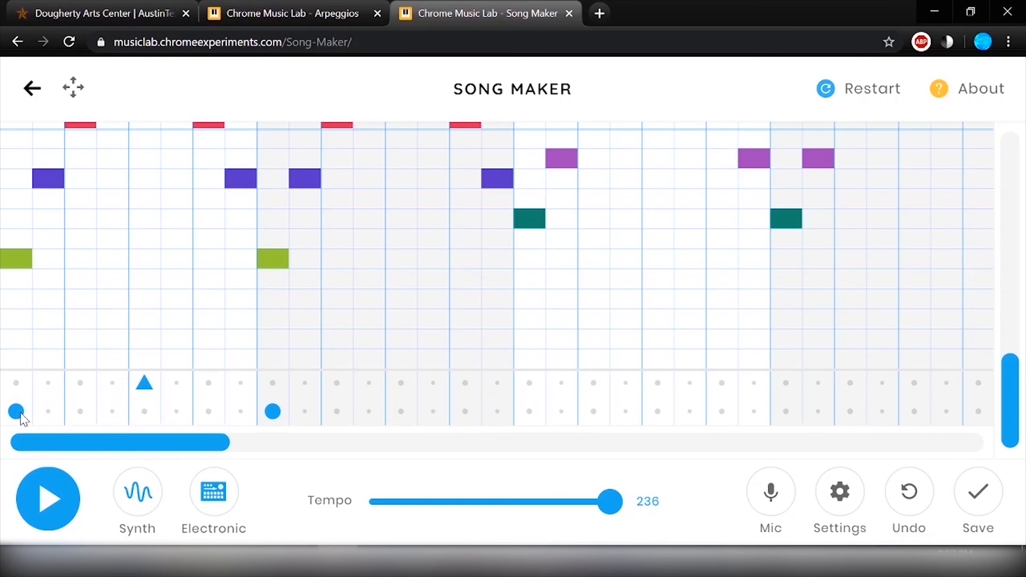
click(145, 389)
Step: Continue the beat through bar 16, with circles on each bar's first column and triangles on its fifth, and play the song
drag(1014, 385, 1021, 263)
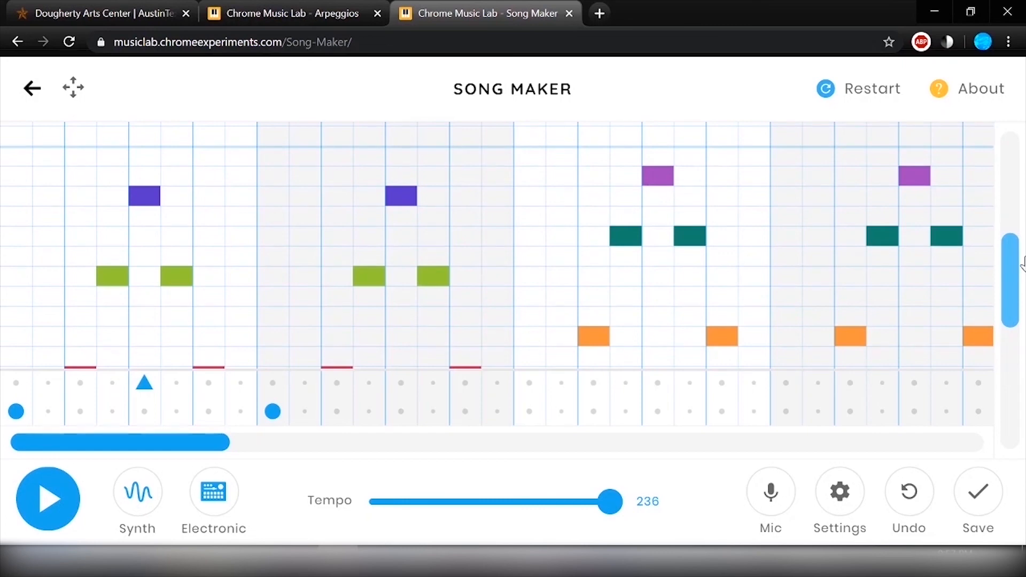
drag(1014, 267, 1012, 426)
click(401, 382)
click(529, 411)
drag(151, 451, 870, 453)
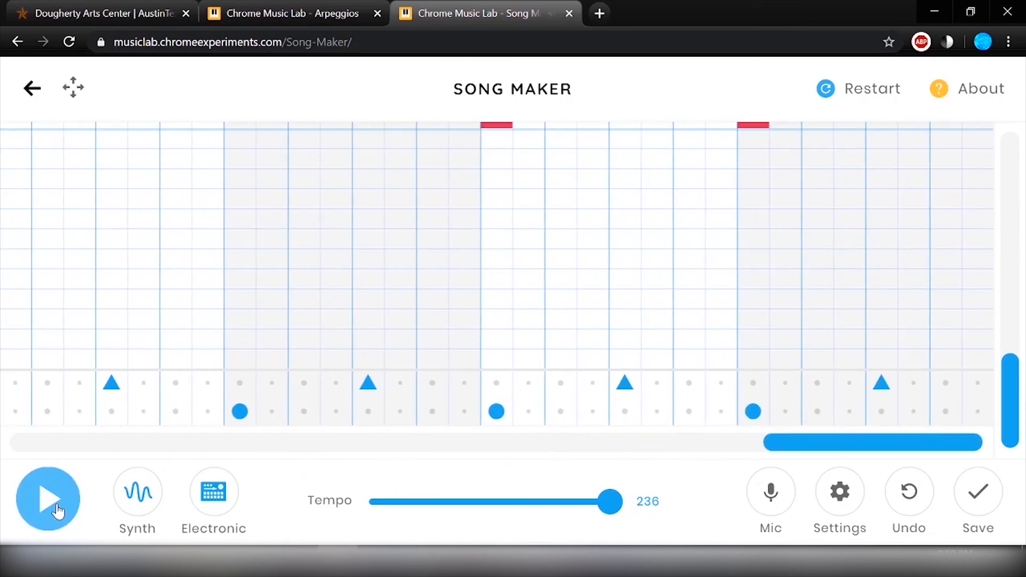
click(53, 507)
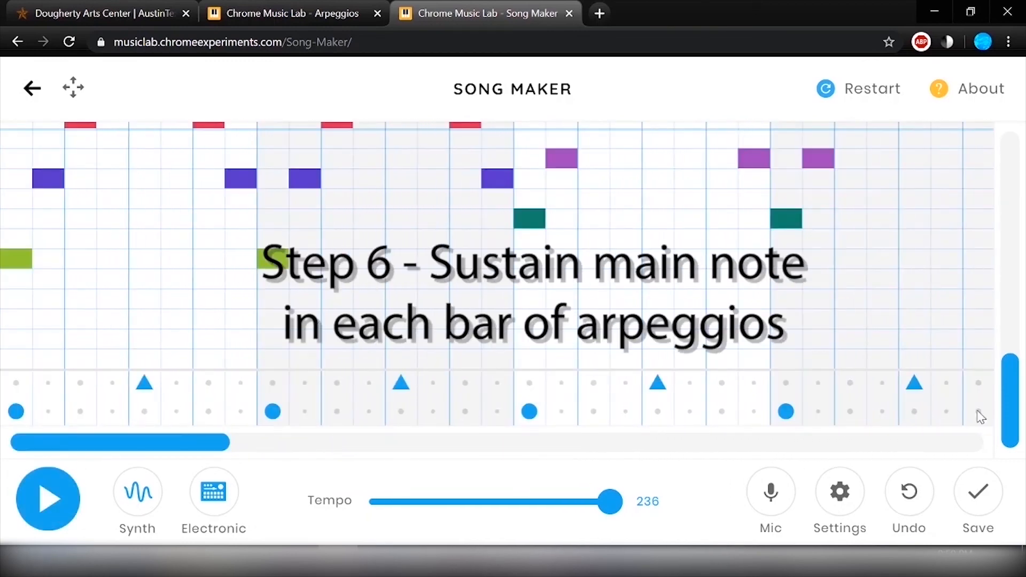
Step: Sustain the low F through bars 1 and 2 and the low G through bars 3 and 4
mouse_move(1012, 419)
mouse_down()
mouse_move(1019, 372)
mouse_move(1019, 414)
mouse_up()
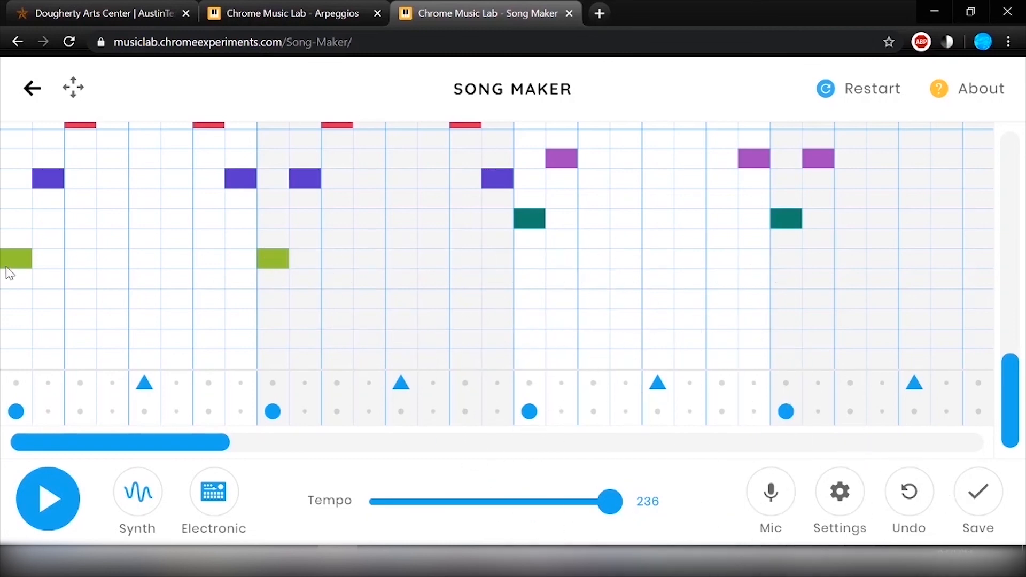
drag(46, 266, 490, 263)
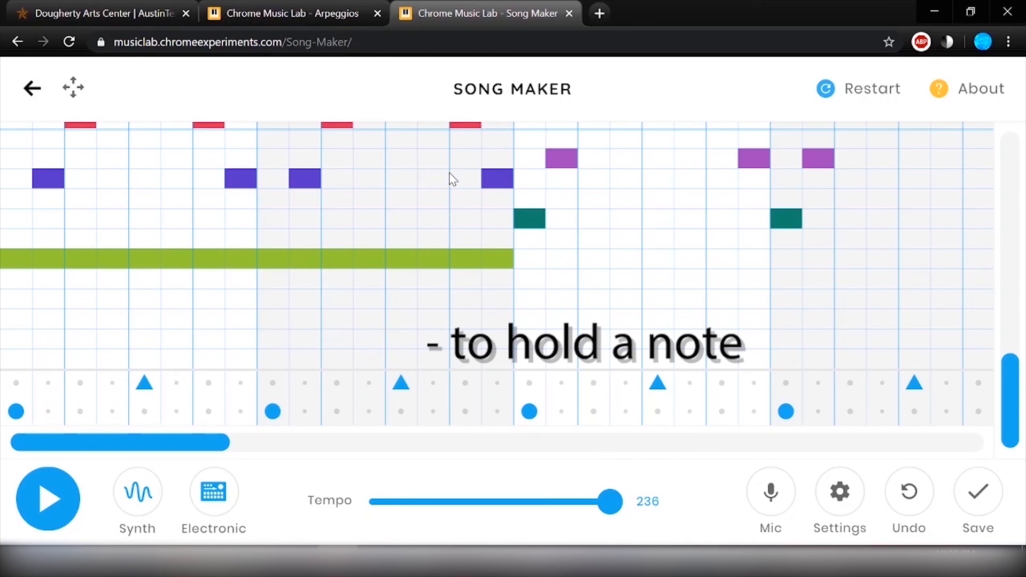
drag(561, 219, 813, 222)
click(373, 443)
Step: Sustain the low A through bars 5 and 6 and the low B-flat through bars 7 and 8
drag(265, 179, 706, 179)
drag(364, 442, 434, 442)
drag(488, 158, 937, 160)
drag(428, 443, 505, 443)
Step: Sustain the opening C of the C major arpeggio through bars 9 and 10
drag(678, 203, 874, 203)
drag(508, 443, 613, 442)
drag(469, 203, 538, 213)
Step: Sustain the opening D through bars 11 and 12 and the opening E through bars 13 and 14
drag(569, 442, 648, 442)
drag(406, 163, 903, 163)
drag(648, 443, 796, 442)
drag(1010, 361, 1010, 320)
drag(310, 206, 809, 209)
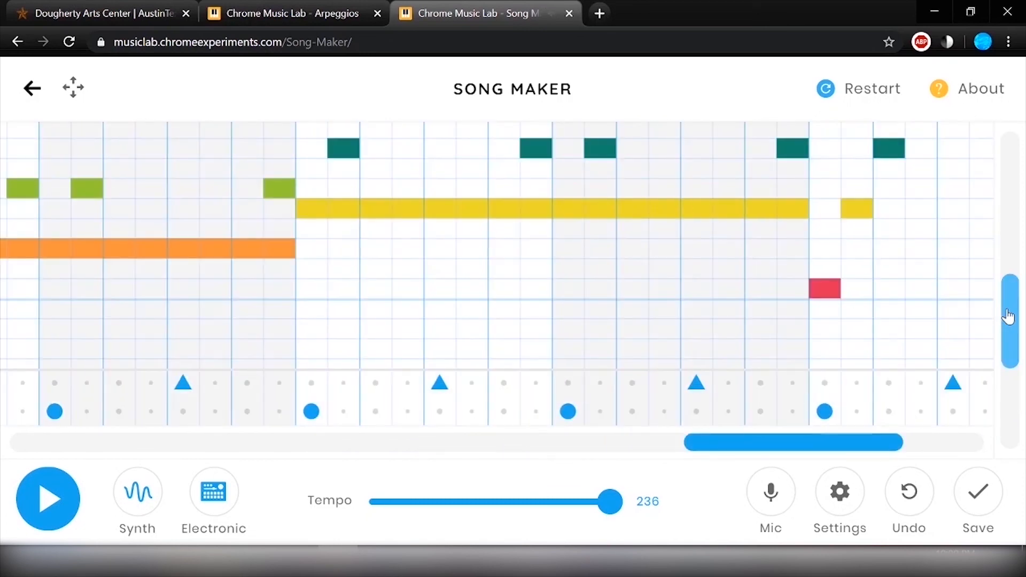
Step: Add a held low G beneath the C at the start of bar 15 and play the song
drag(1008, 316, 1009, 340)
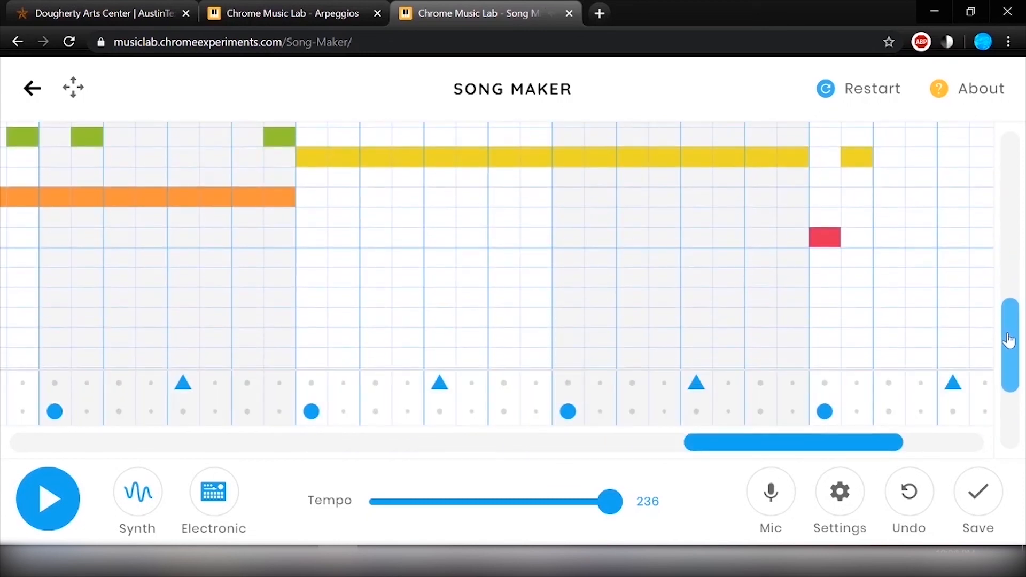
click(824, 323)
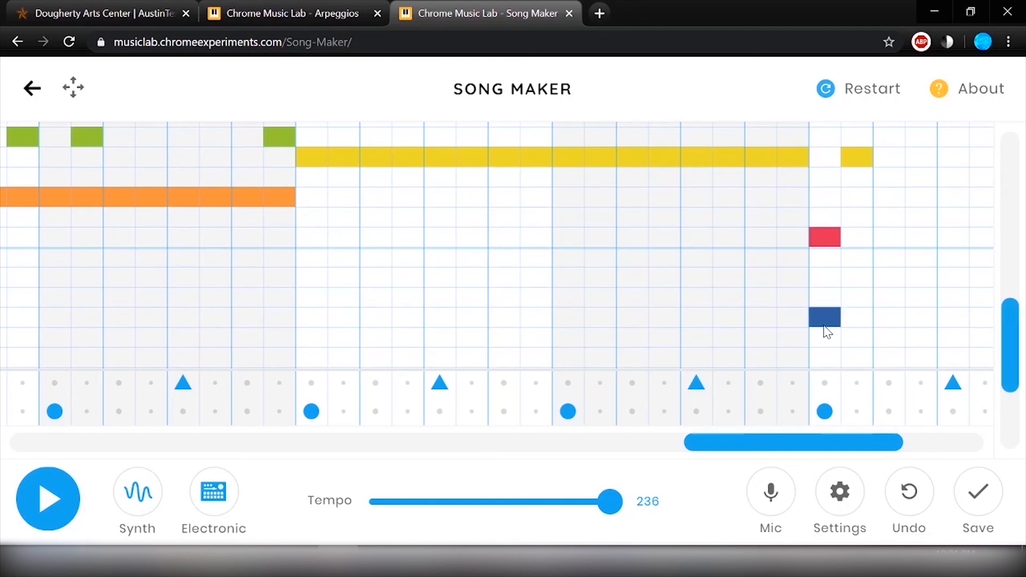
click(829, 348)
click(830, 338)
mouse_move(880, 341)
mouse_down()
mouse_move(914, 344)
mouse_move(886, 344)
mouse_up()
key(space)
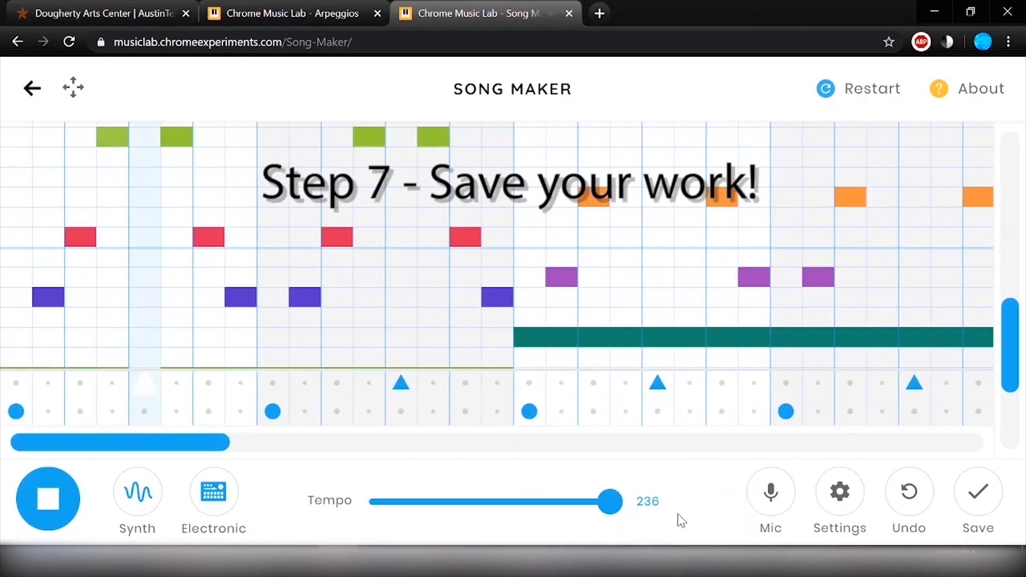
Step: Save the song, copy its share link and open the link in a new browser tab
click(980, 493)
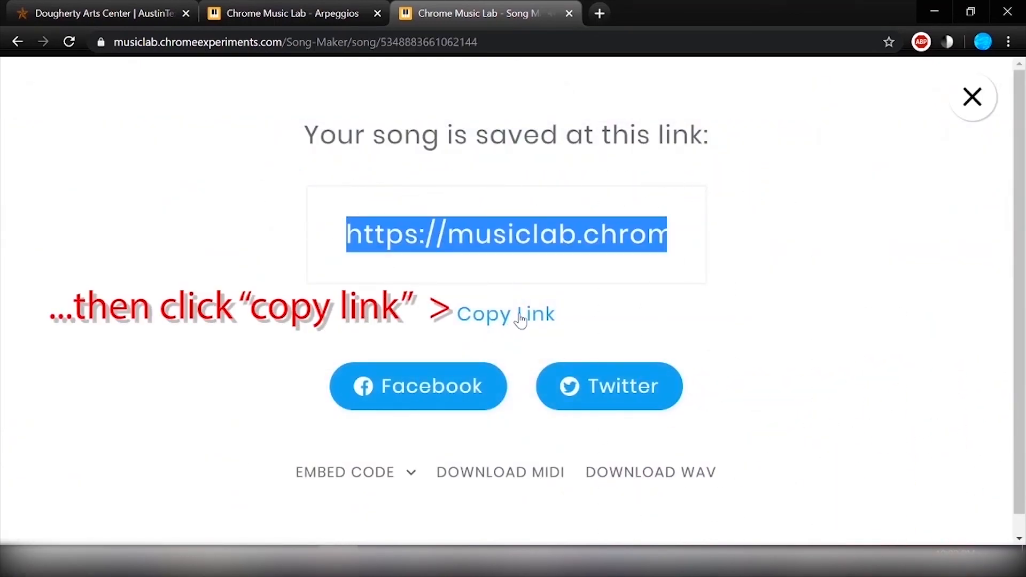
click(600, 14)
key(ctrl+v)
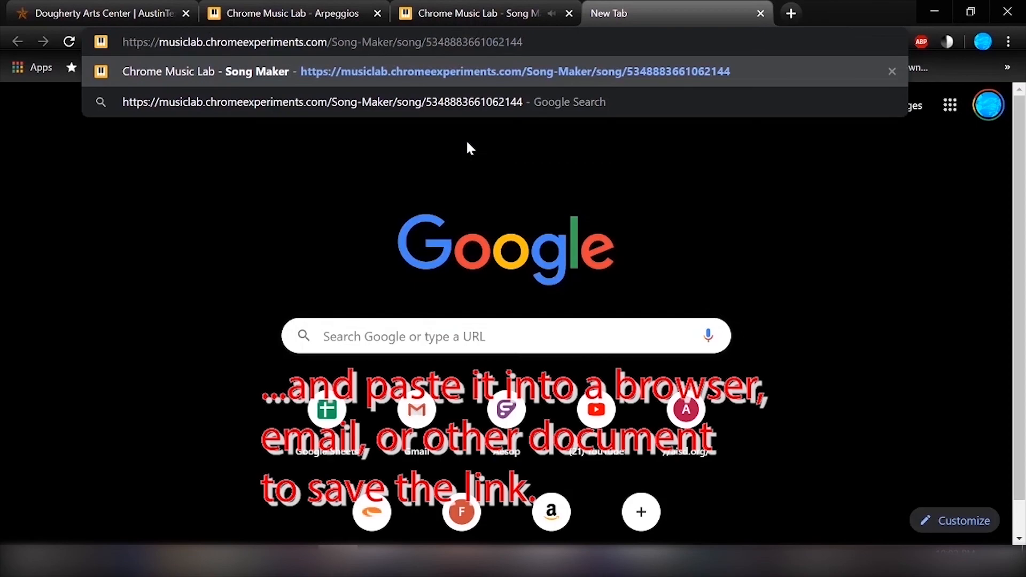
key(Return)
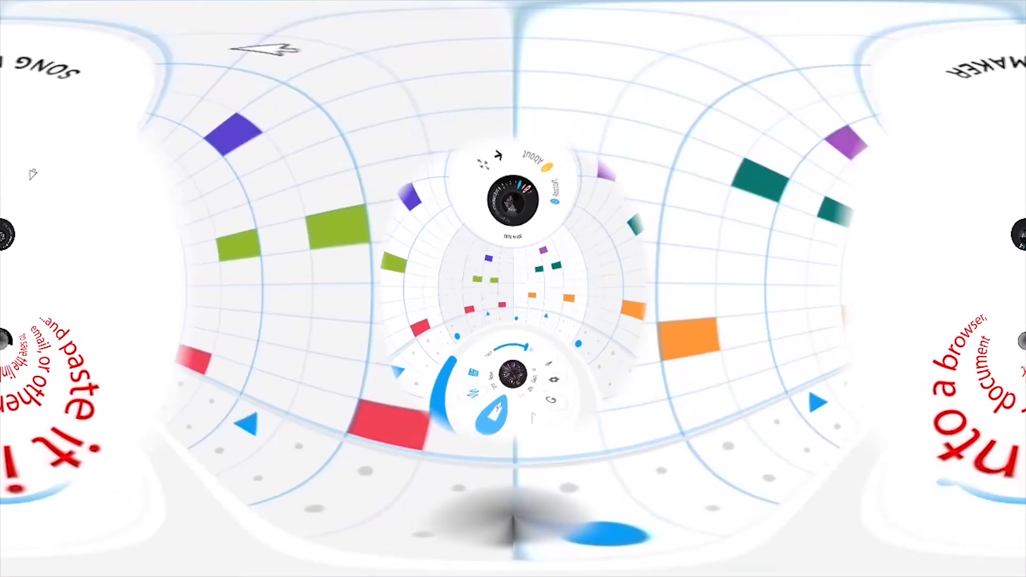